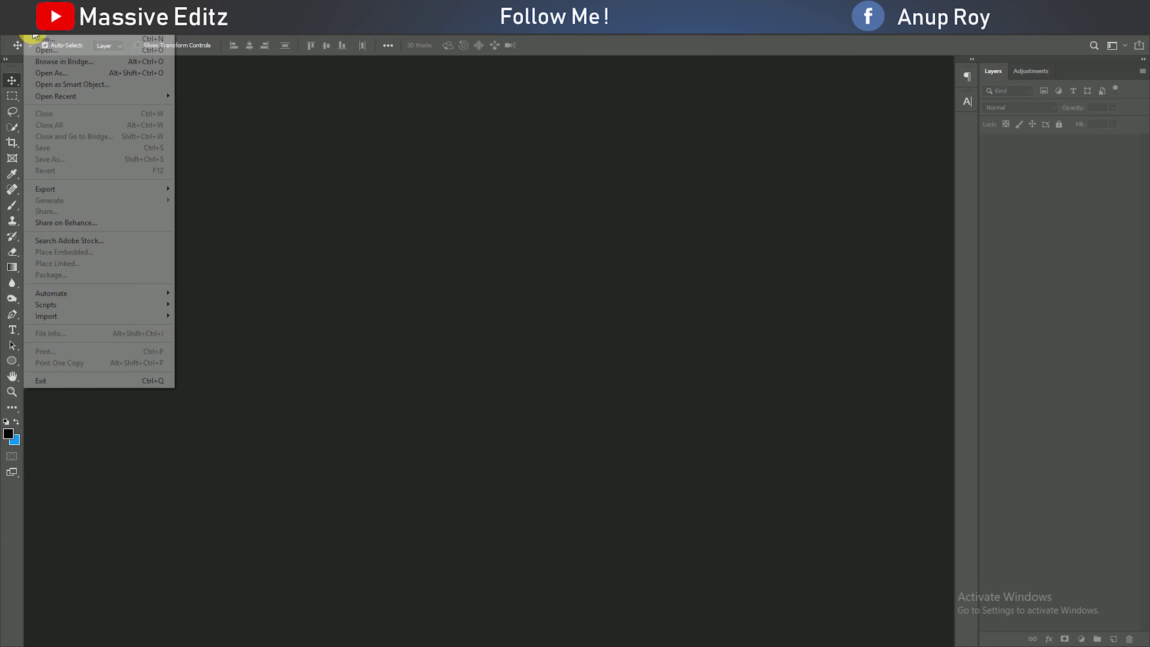
# - Create a white portrait document 2000 px wide at 300 ppi
pyautogui.click(37, 39)
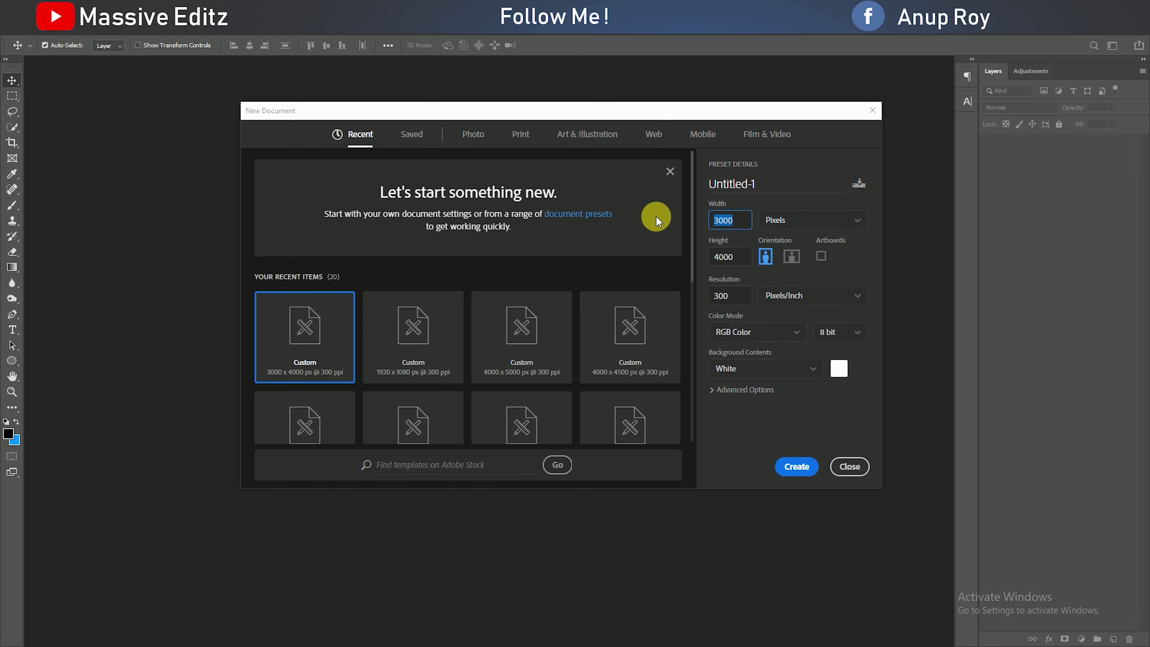
pyautogui.write('2000')
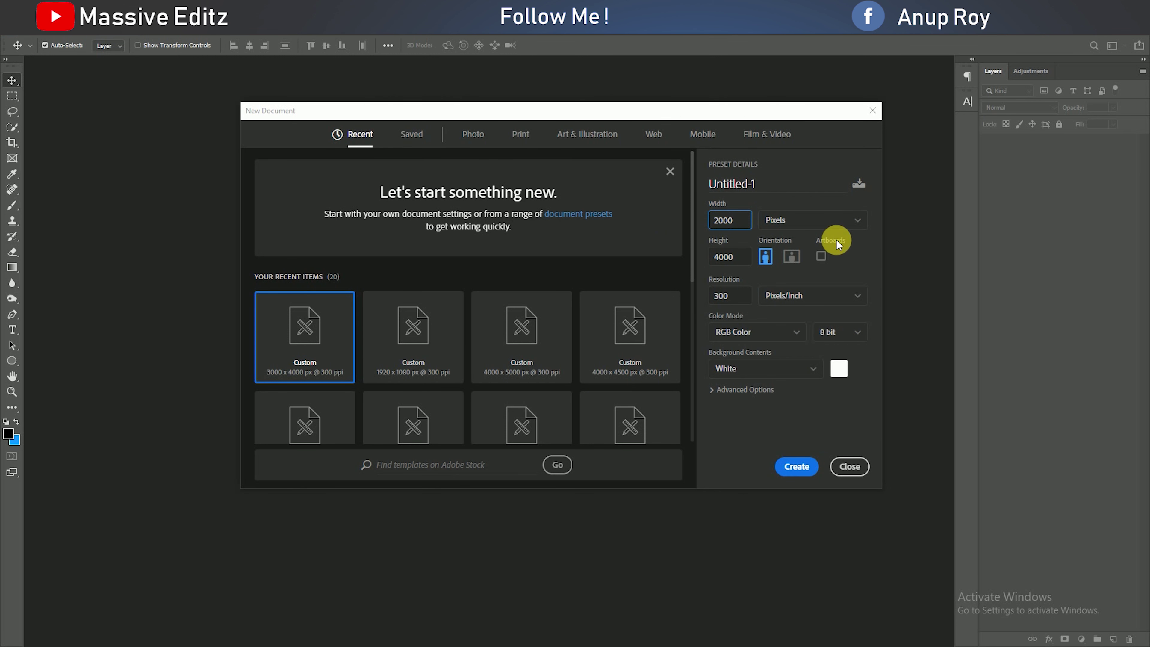
pyautogui.moveTo(732, 258); pyautogui.dragTo(713, 259)
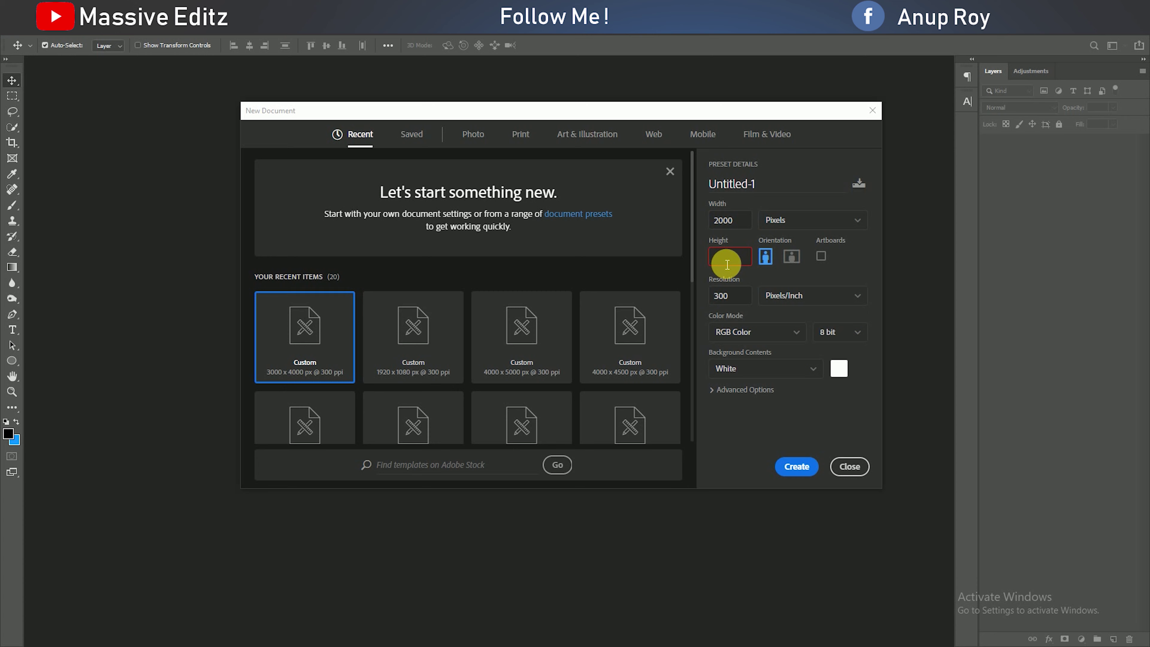
pyautogui.write('2600')
pyautogui.click(799, 464)
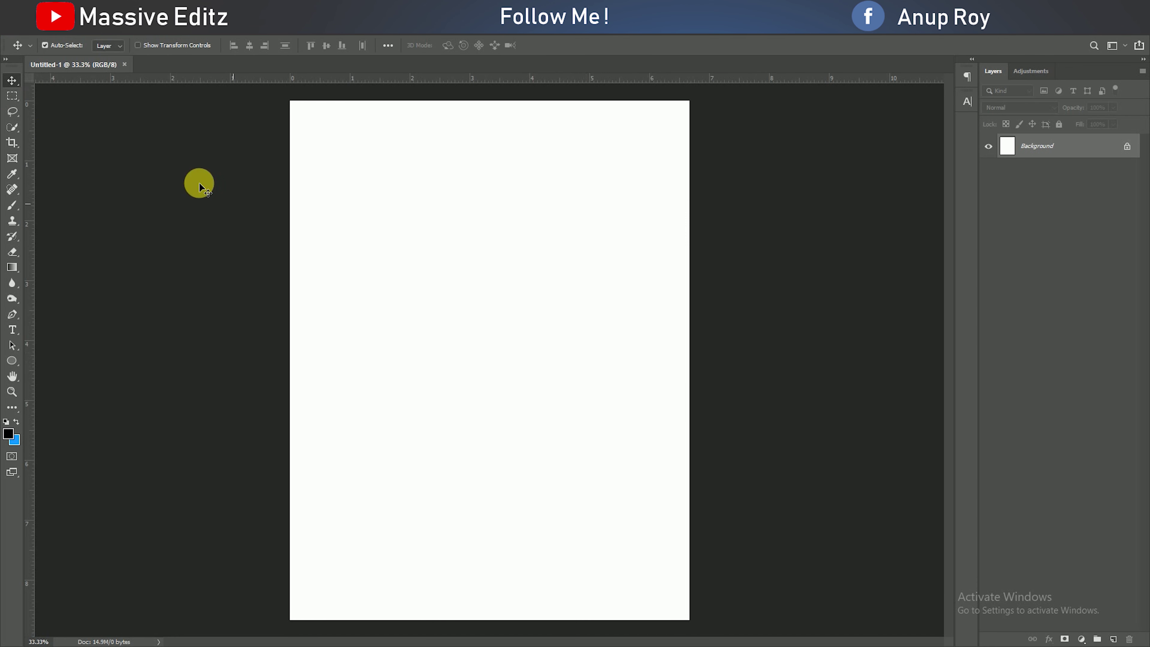
# - Add a Solid Color fill layer with the purple hex colour 601458
pyautogui.click(1082, 639)
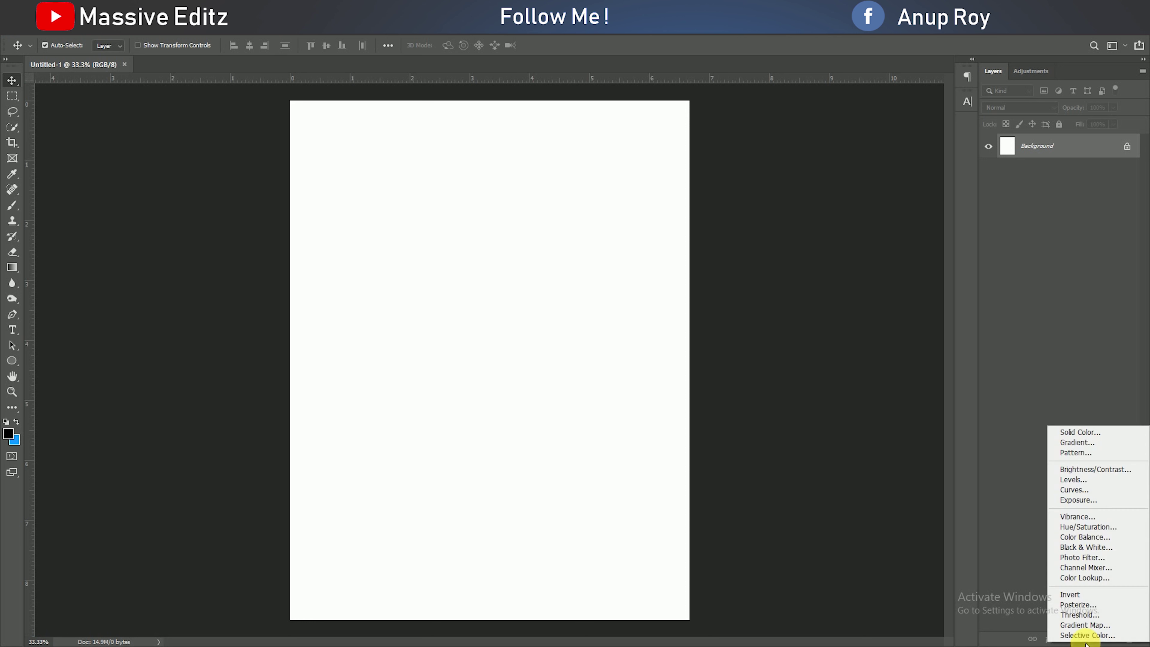
pyautogui.click(1081, 432)
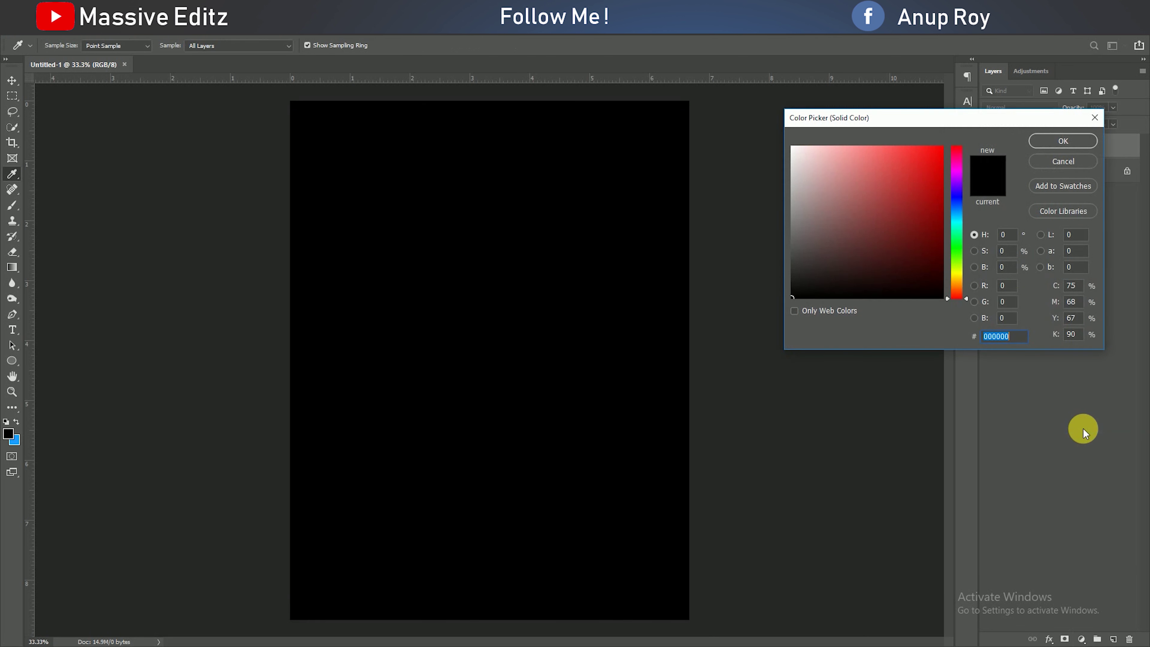
pyautogui.rightClick(1022, 345)
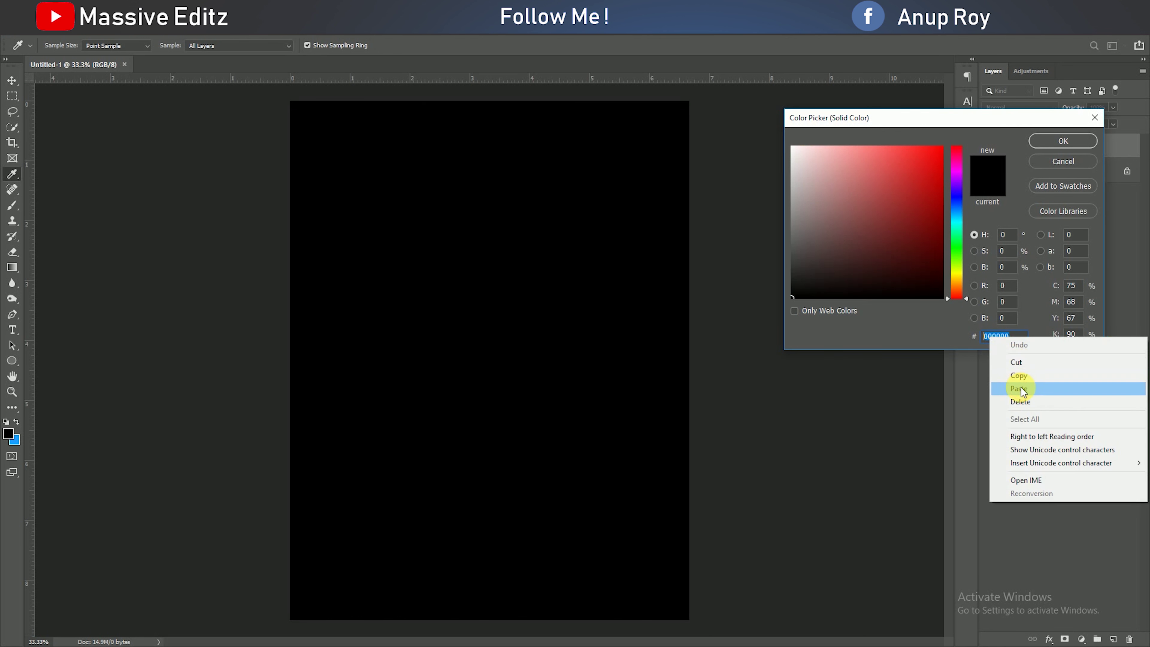
pyautogui.click(1022, 388)
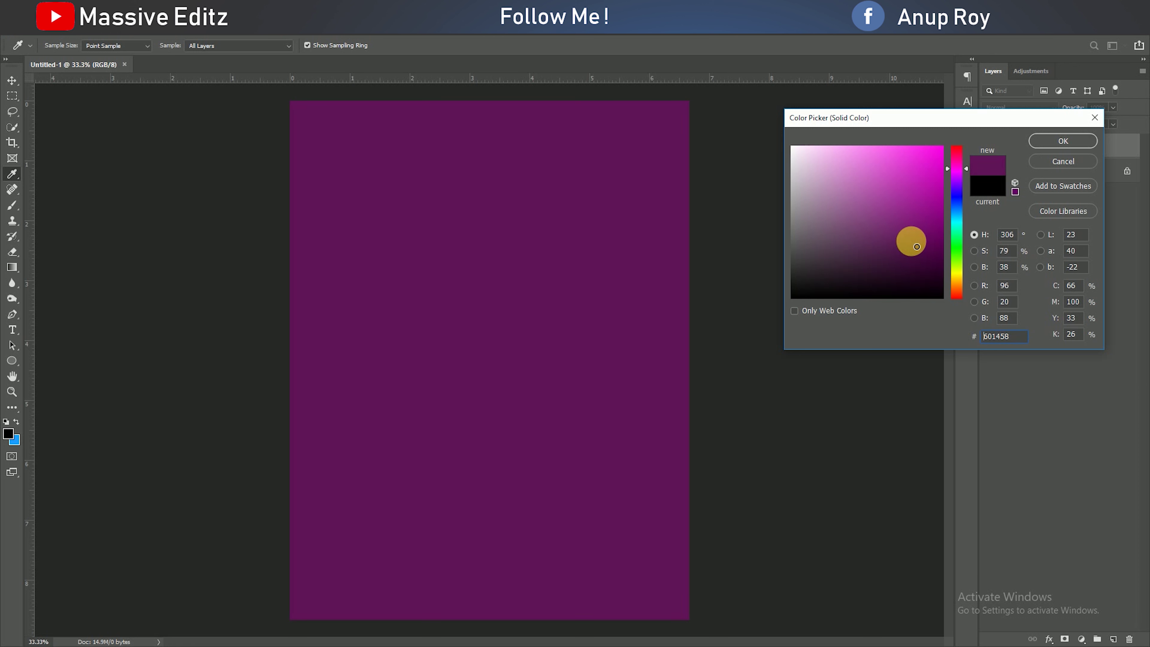
pyautogui.click(1044, 149)
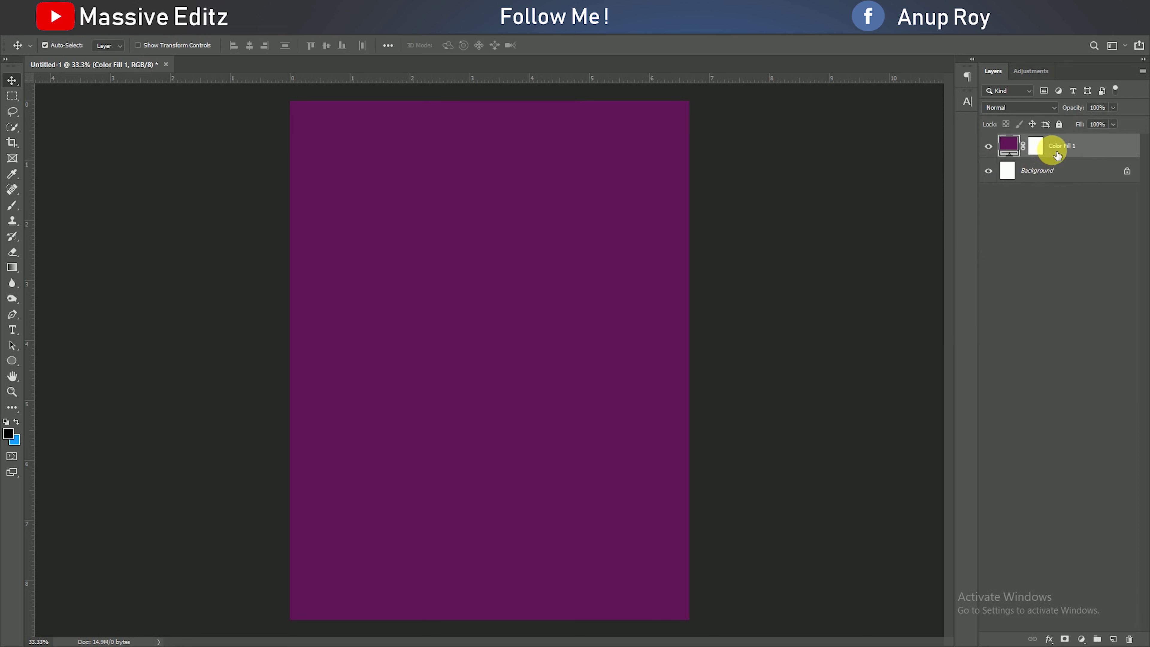
# - Convert the Color Fill 1 layer into a smart object
pyautogui.rightClick(1060, 151)
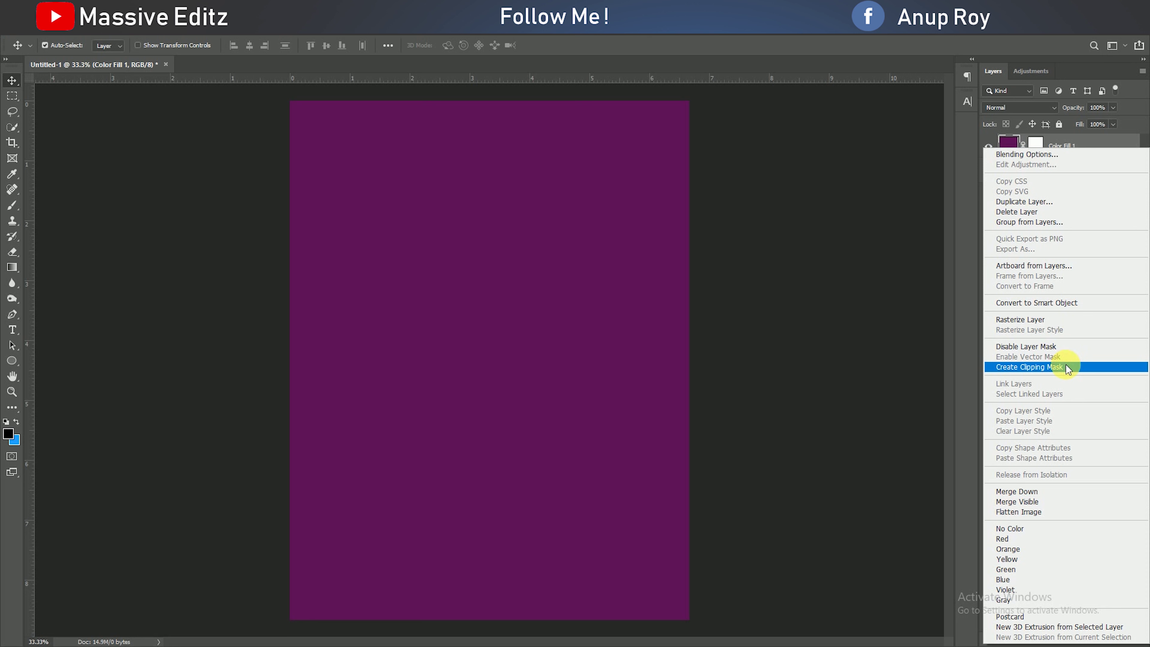
pyautogui.click(1069, 303)
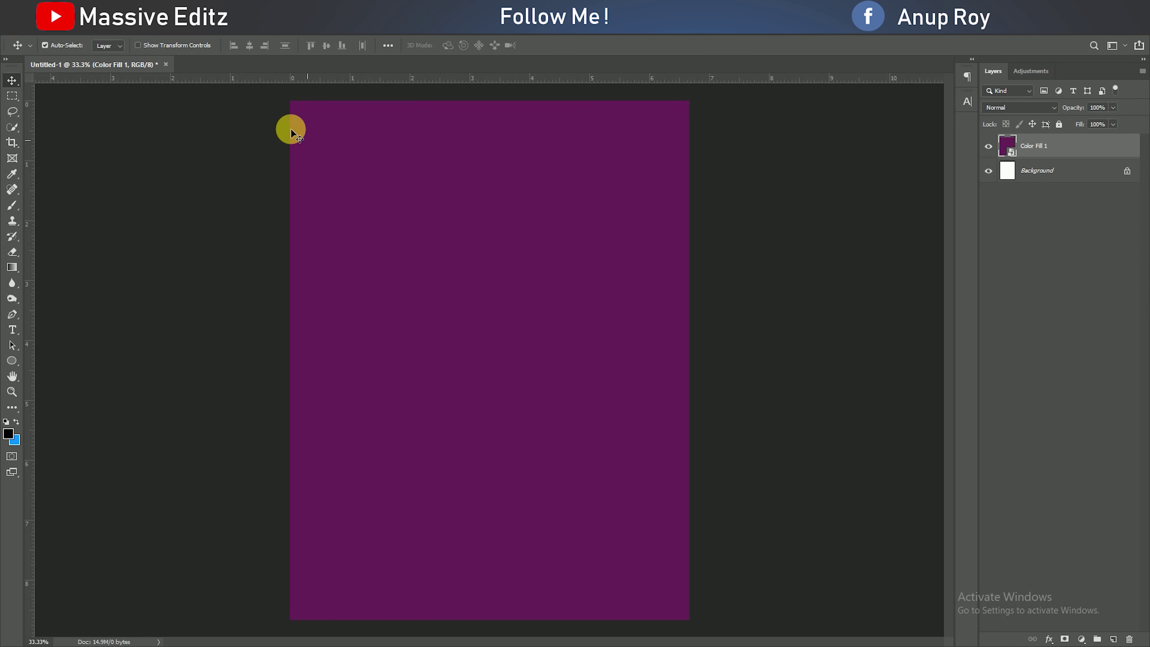
pyautogui.click(181, 35)
# - Apply a Camera Raw post-crop vignette of about -21 to the purple fill
pyautogui.click(191, 96)
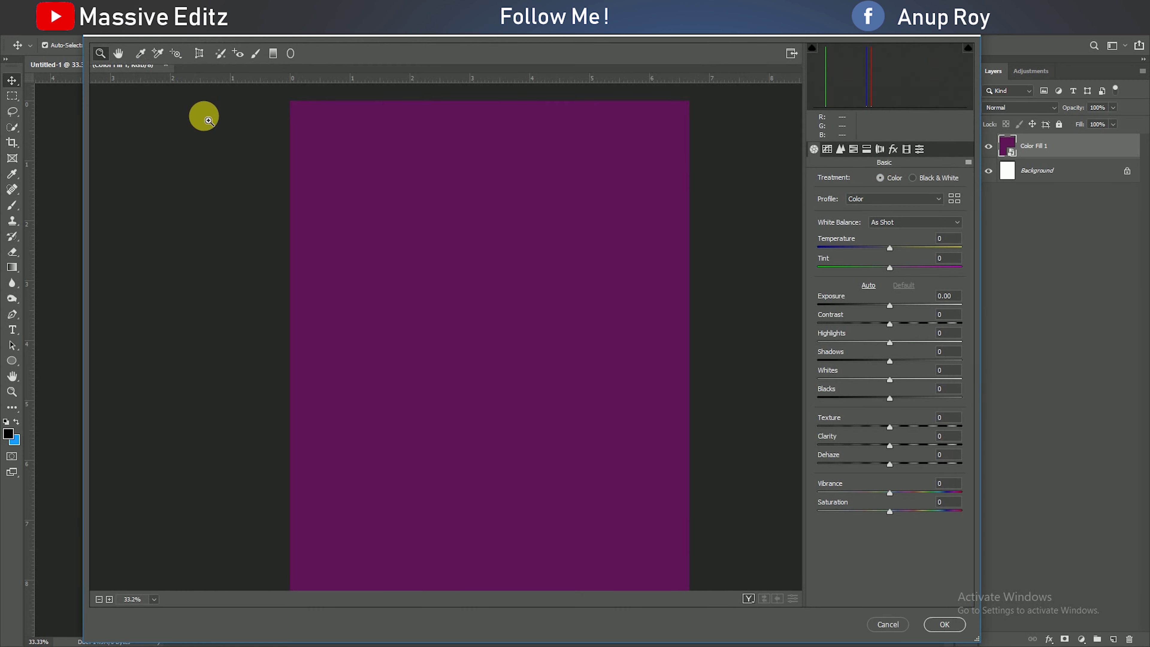
pyautogui.click(906, 149)
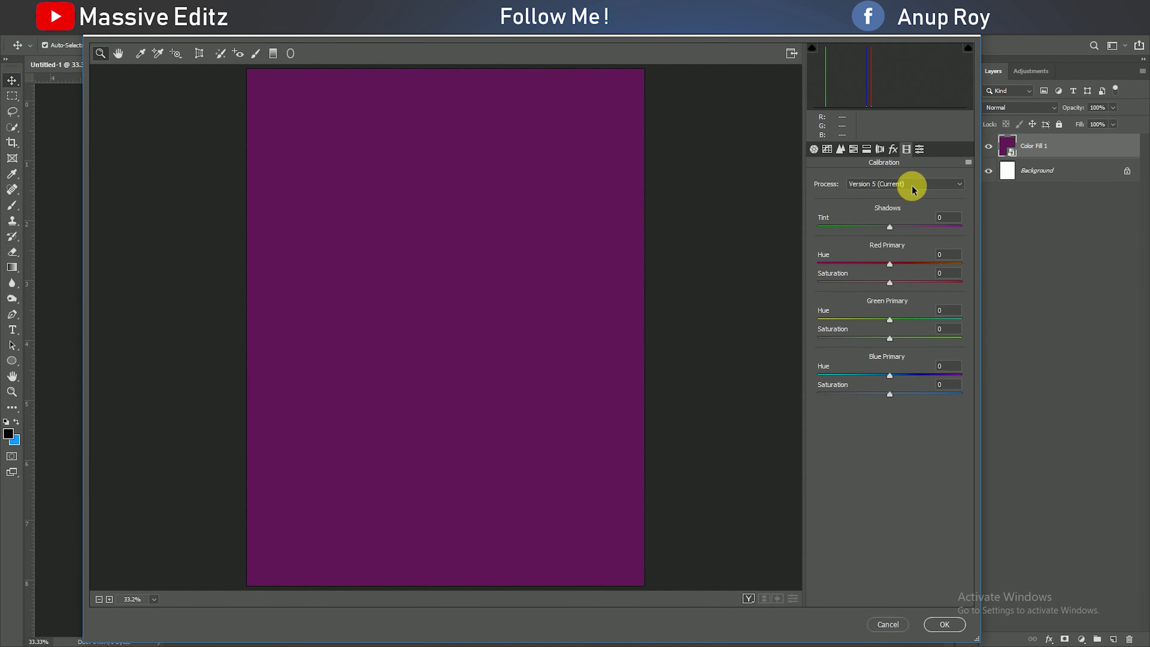
pyautogui.click(893, 150)
pyautogui.moveTo(887, 305); pyautogui.dragTo(876, 307)
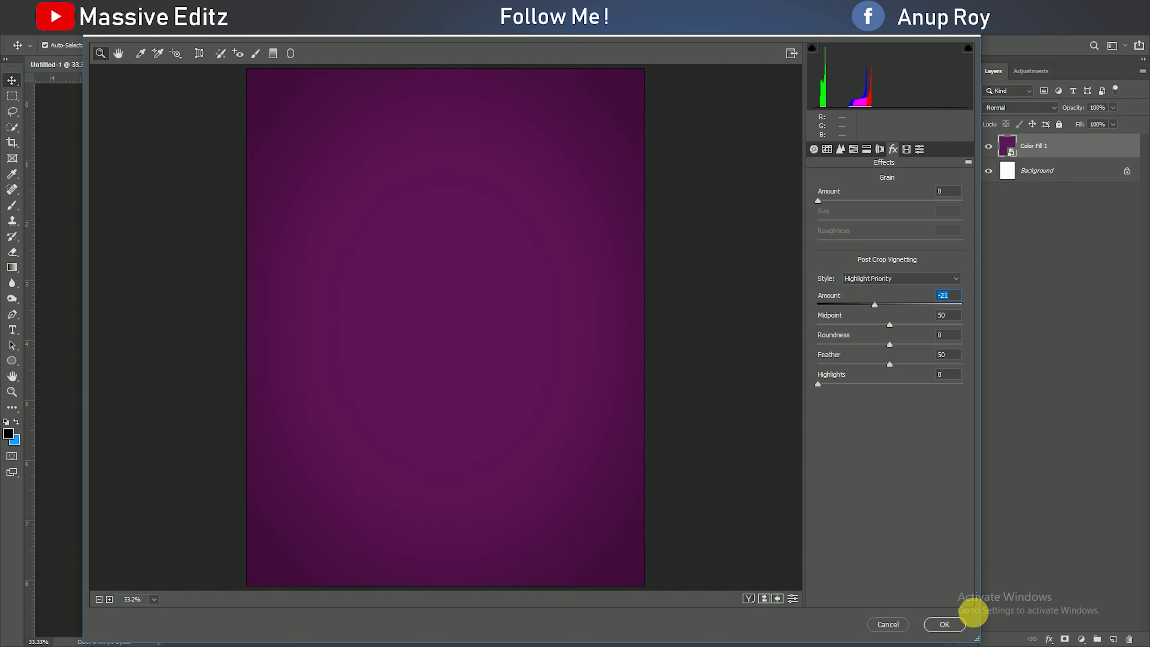
pyautogui.click(951, 623)
# - Open Smart-Notification.png and bring its watches into the poster document
pyautogui.click(38, 44)
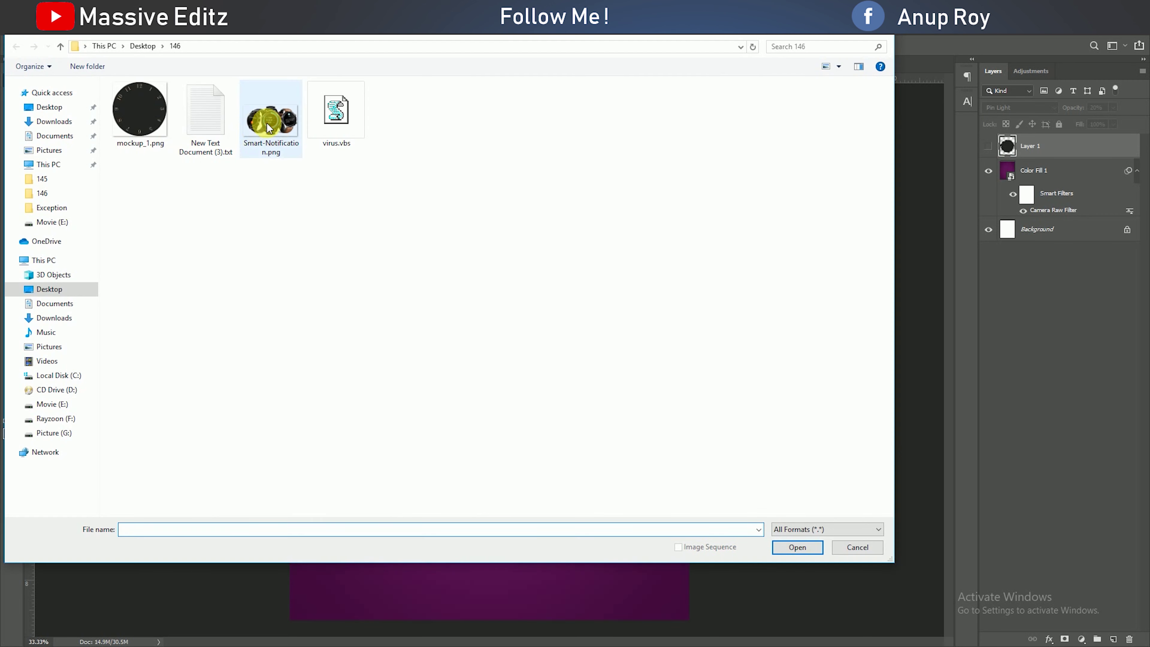
pyautogui.click(270, 128)
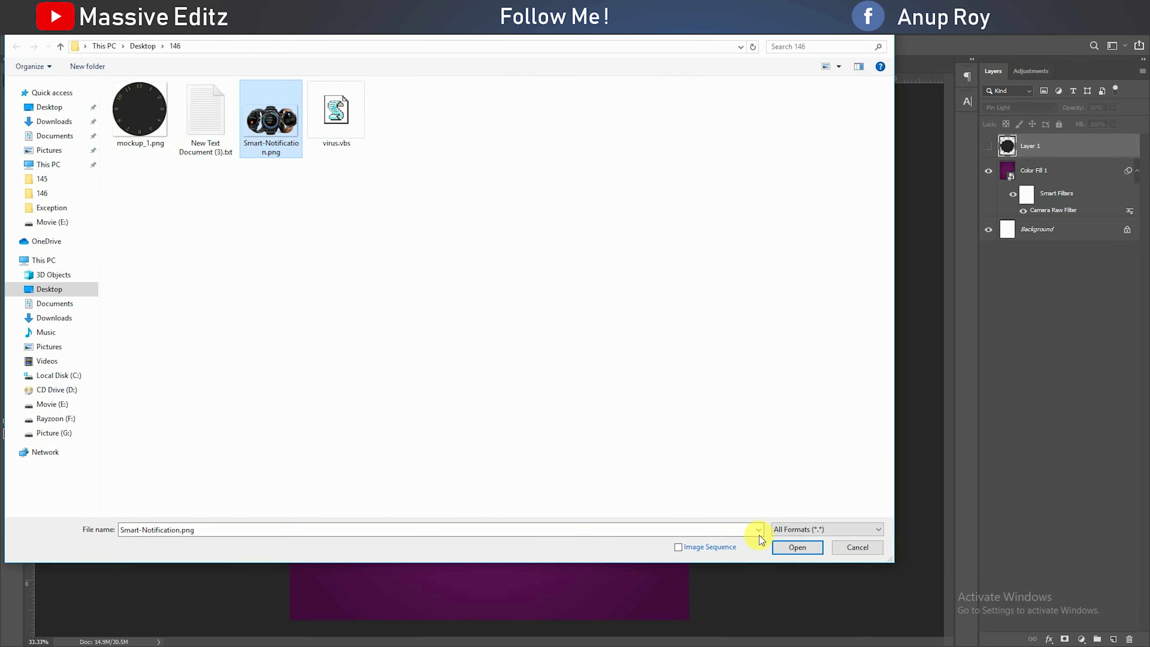
pyautogui.click(796, 548)
pyautogui.moveTo(629, 437)
pyautogui.mouseDown()
pyautogui.moveTo(204, 72)
pyautogui.moveTo(507, 344)
pyautogui.moveTo(502, 358)
pyautogui.mouseUp()
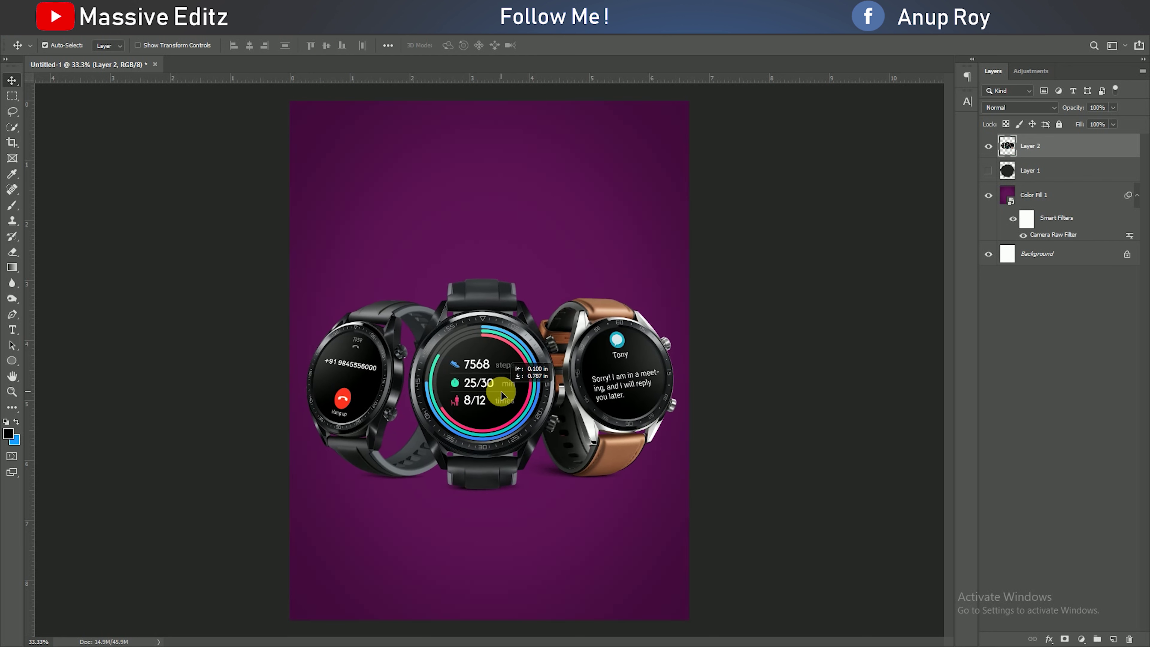
# - Scale down the watches layer and centre it on the poster
pyautogui.click(49, 22)
pyautogui.click(136, 289)
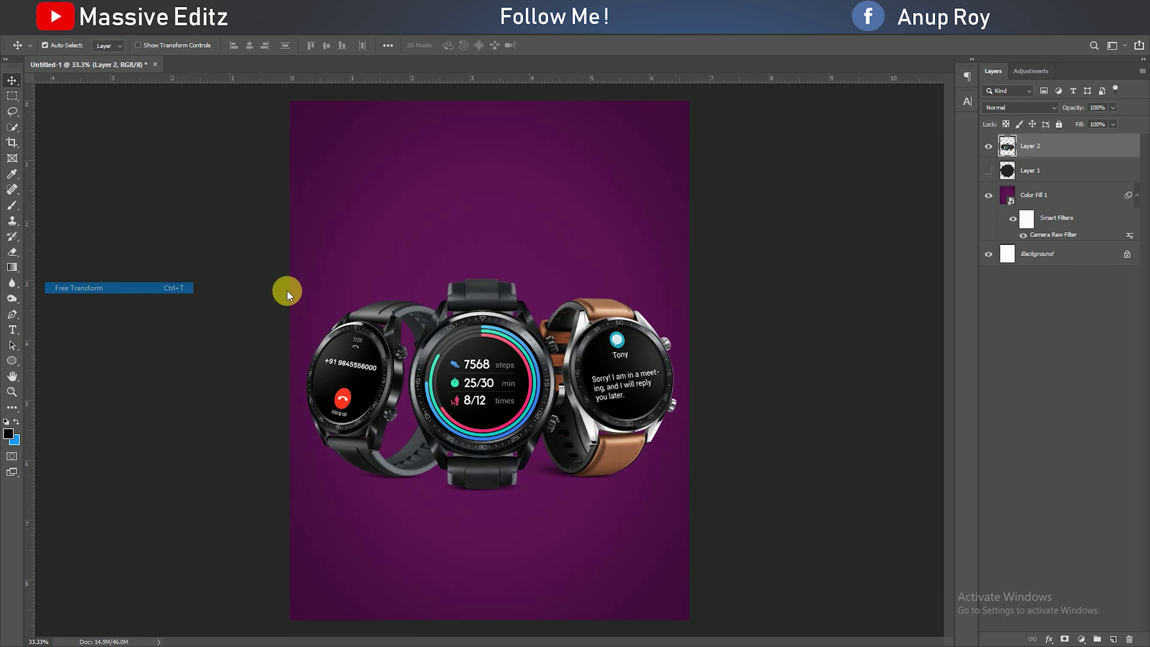
pyautogui.click(551, 45)
pyautogui.moveTo(586, 391)
pyautogui.mouseDown()
pyautogui.moveTo(603, 396)
pyautogui.moveTo(600, 380)
pyautogui.mouseUp()
pyautogui.hotkey('shift', 'Right')
pyautogui.hotkey('shift', 'Right')
pyautogui.hotkey('shift', 'Right')
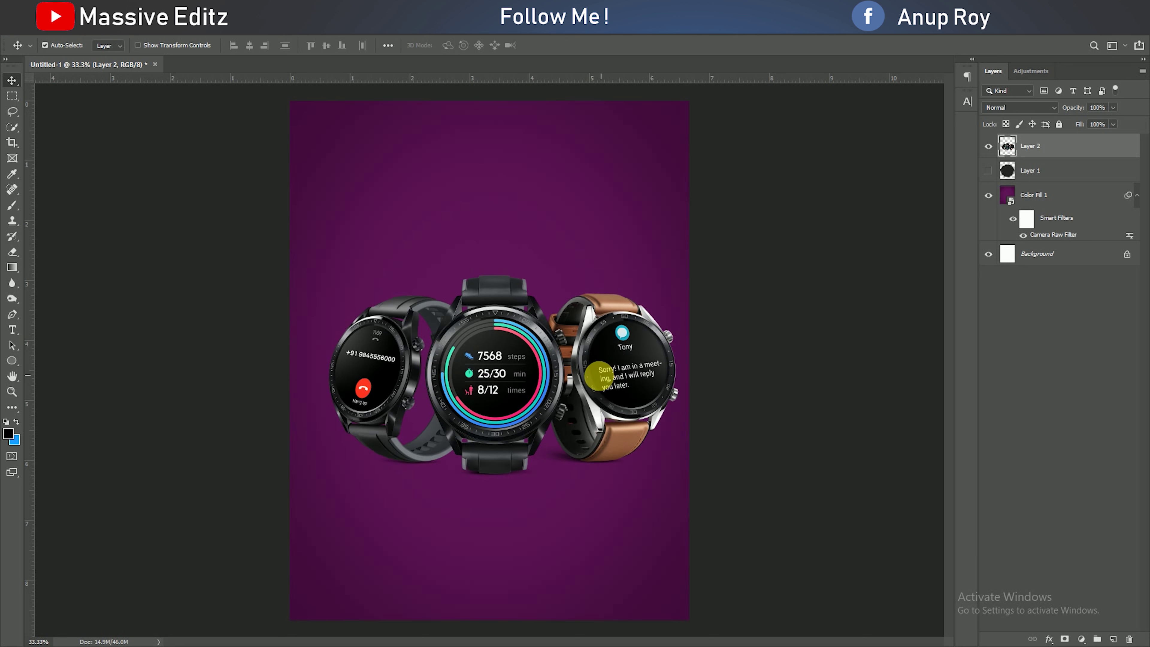
pyautogui.hotkey('shift', 'Left')
pyautogui.hotkey('shift', 'Left')
pyautogui.hotkey('shift', 'Left')
pyautogui.hotkey('shift', 'Left')
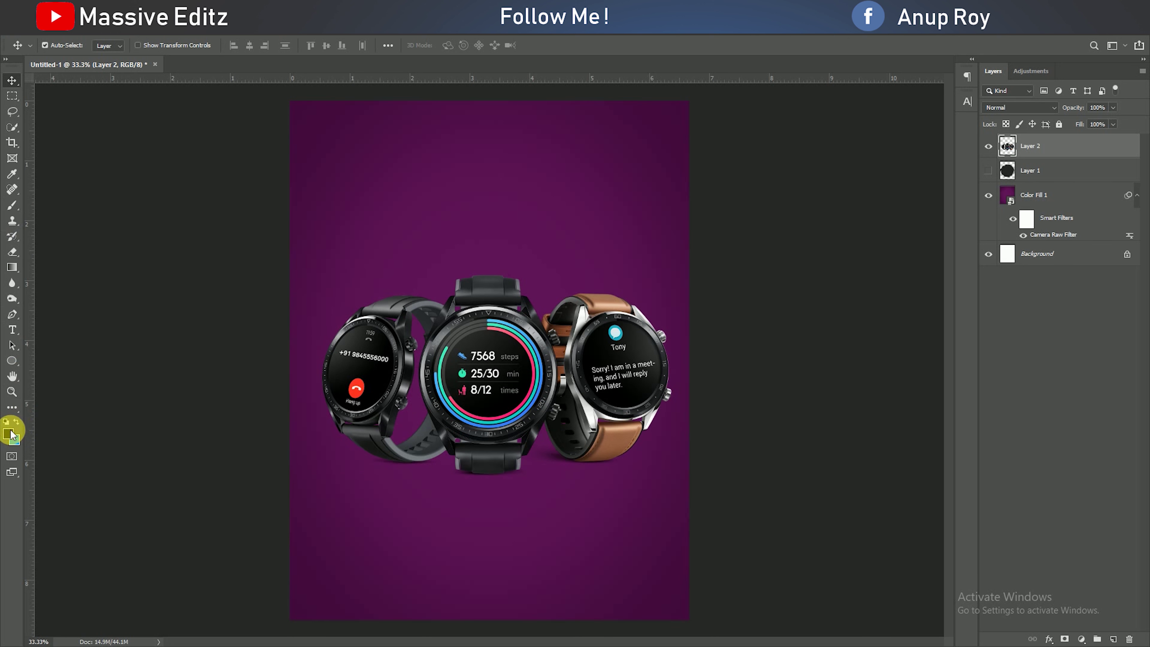
# - Paint a soft 151515 brush dab on a new layer
pyautogui.click(8, 434)
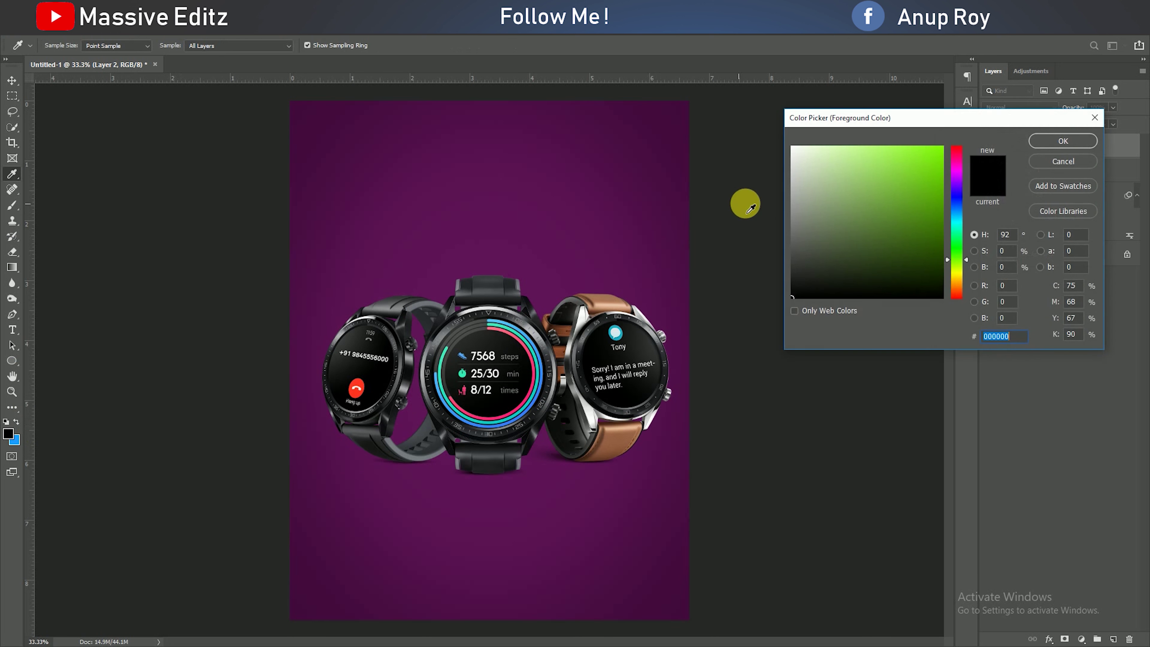
pyautogui.click(1057, 138)
pyautogui.click(11, 205)
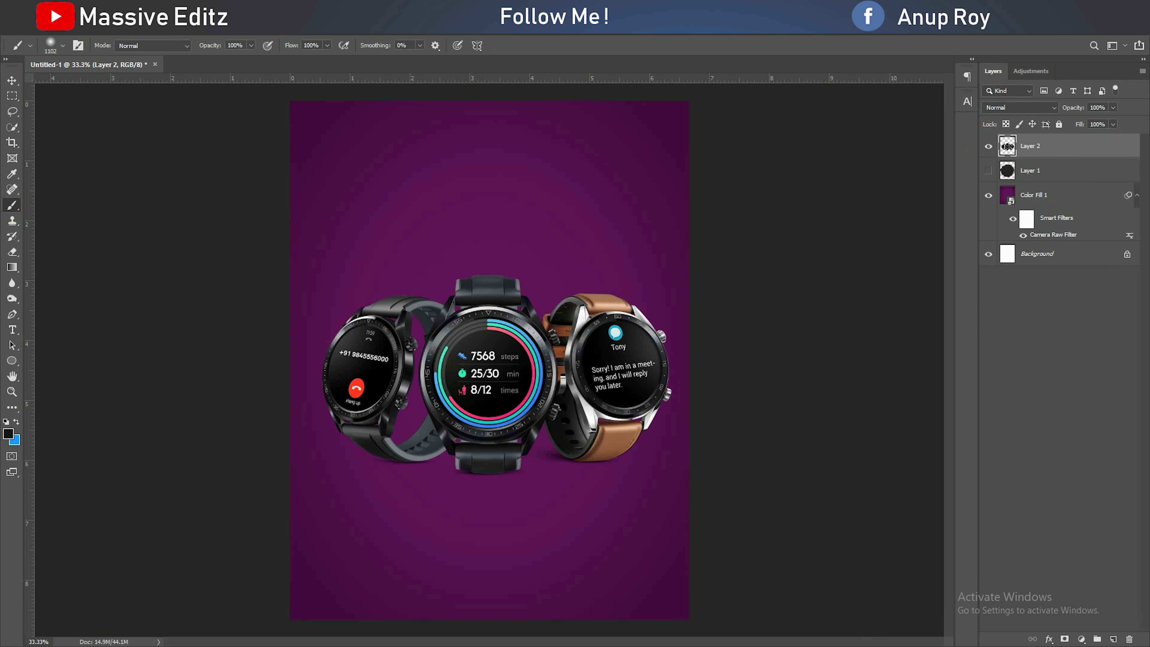
pyautogui.click(1114, 639)
pyautogui.click(466, 198)
# - Stretch the dab into a wide flat oval and move it below the watches
pyautogui.click(12, 81)
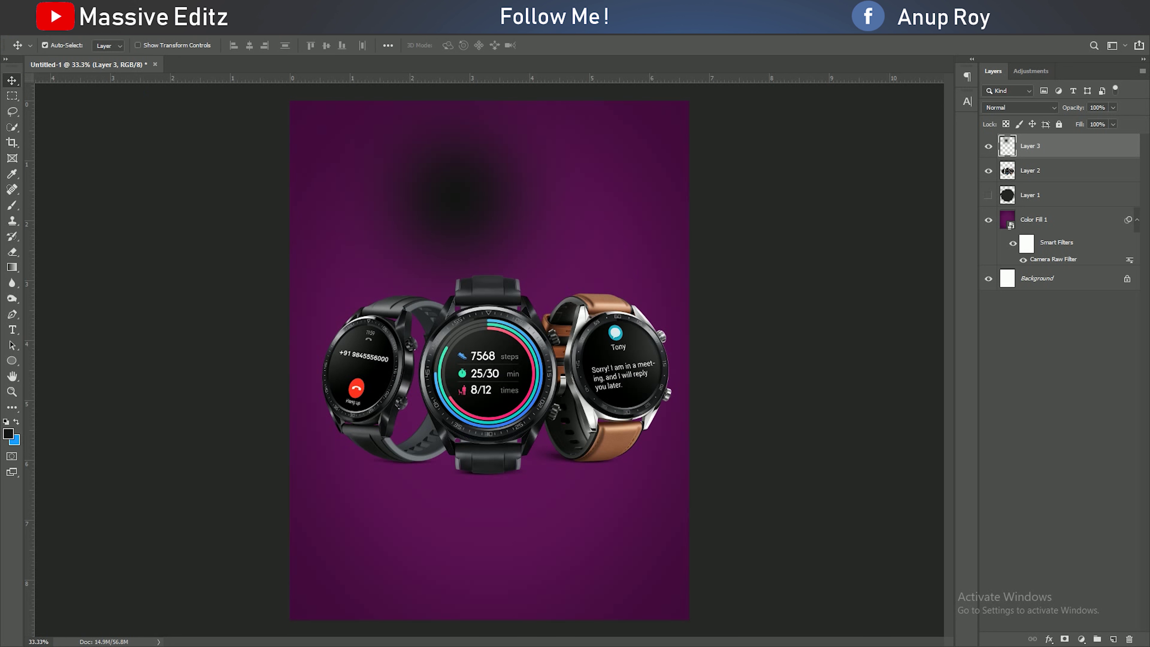
pyautogui.click(54, 25)
pyautogui.click(118, 288)
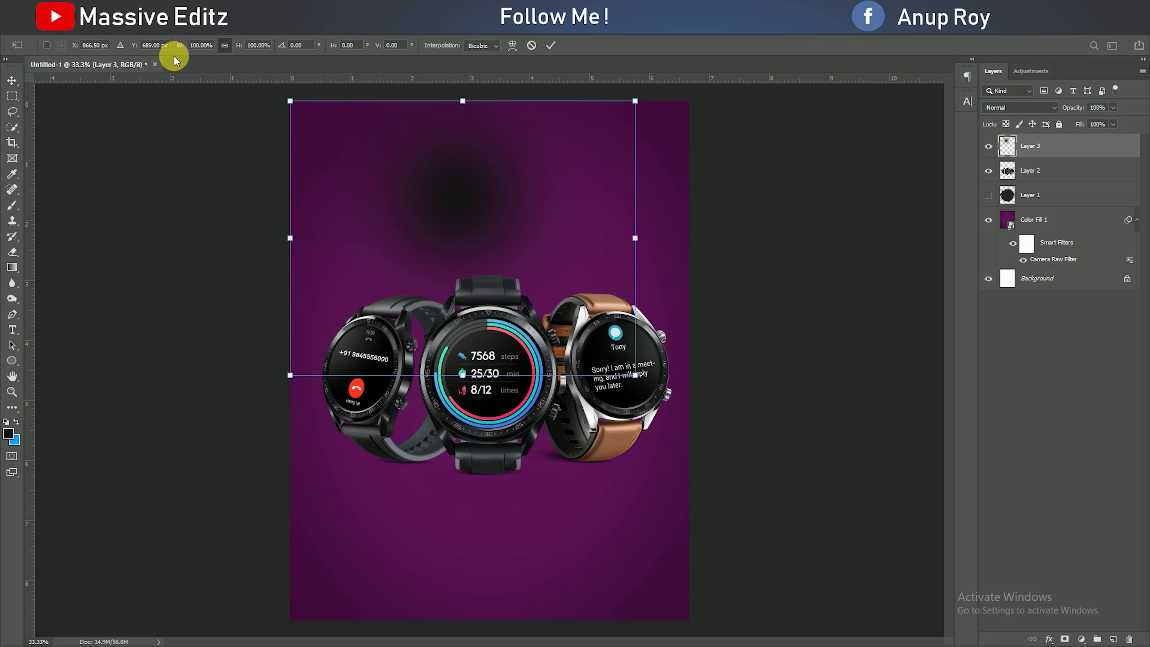
pyautogui.moveTo(183, 51)
pyautogui.mouseDown()
pyautogui.moveTo(243, 49)
pyautogui.moveTo(168, 64)
pyautogui.mouseUp()
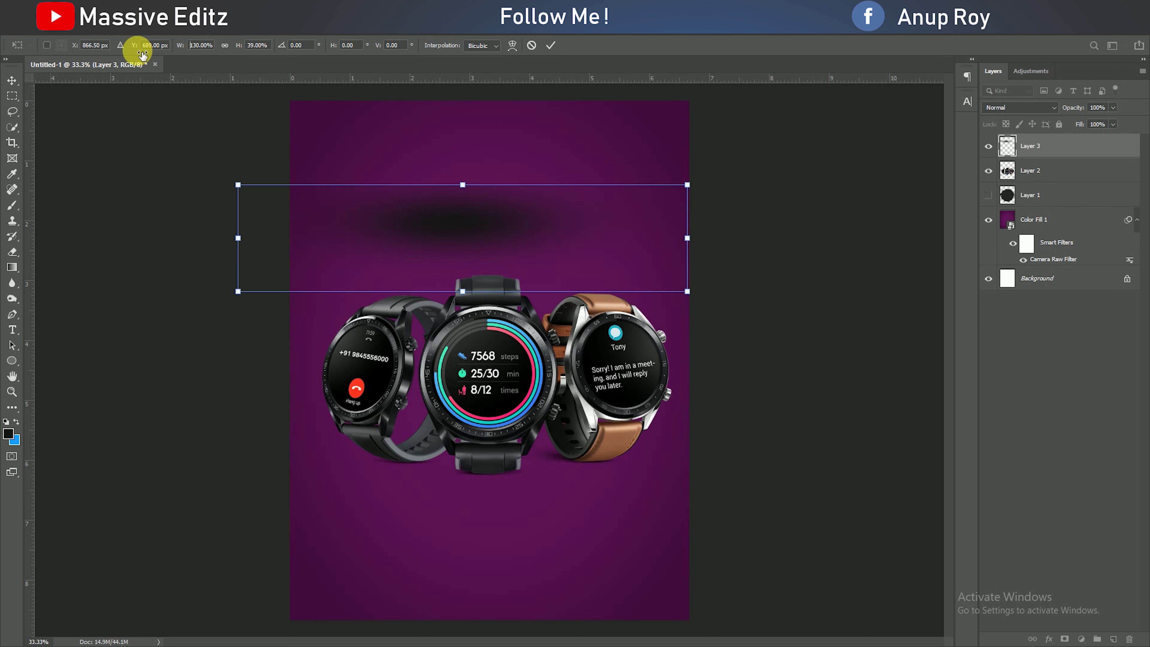
pyautogui.click(551, 45)
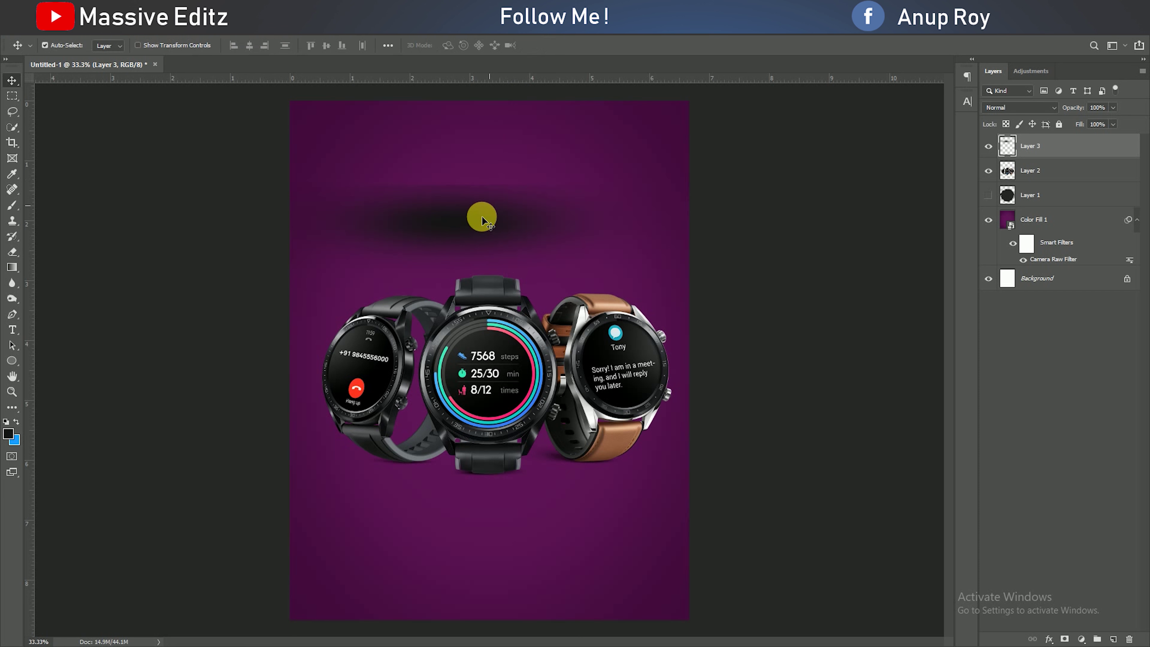
pyautogui.moveTo(471, 218); pyautogui.dragTo(499, 491)
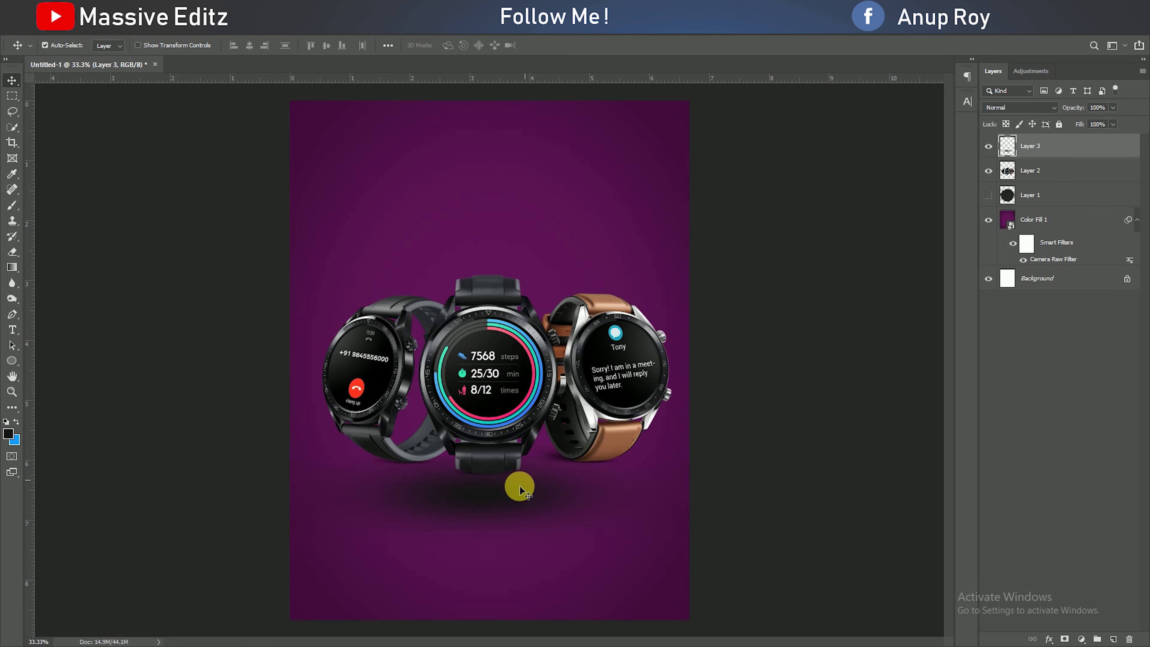
# - Blur the shadow with a 30.4 px Gaussian Blur
pyautogui.click(180, 28)
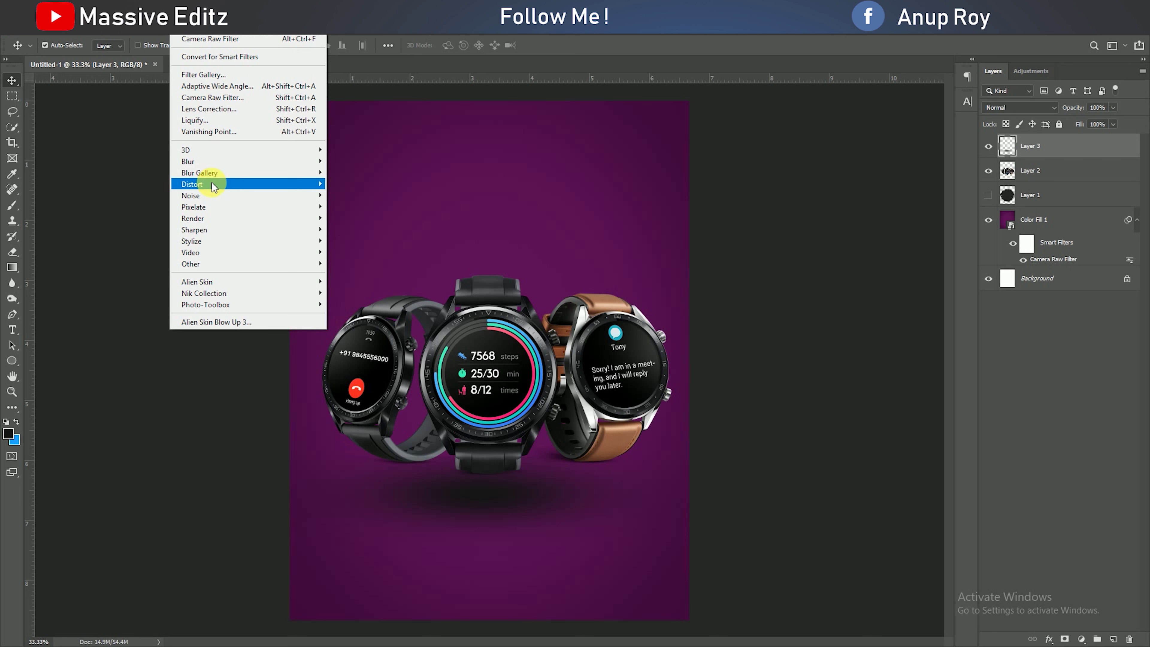
pyautogui.moveTo(188, 161)
pyautogui.click(358, 207)
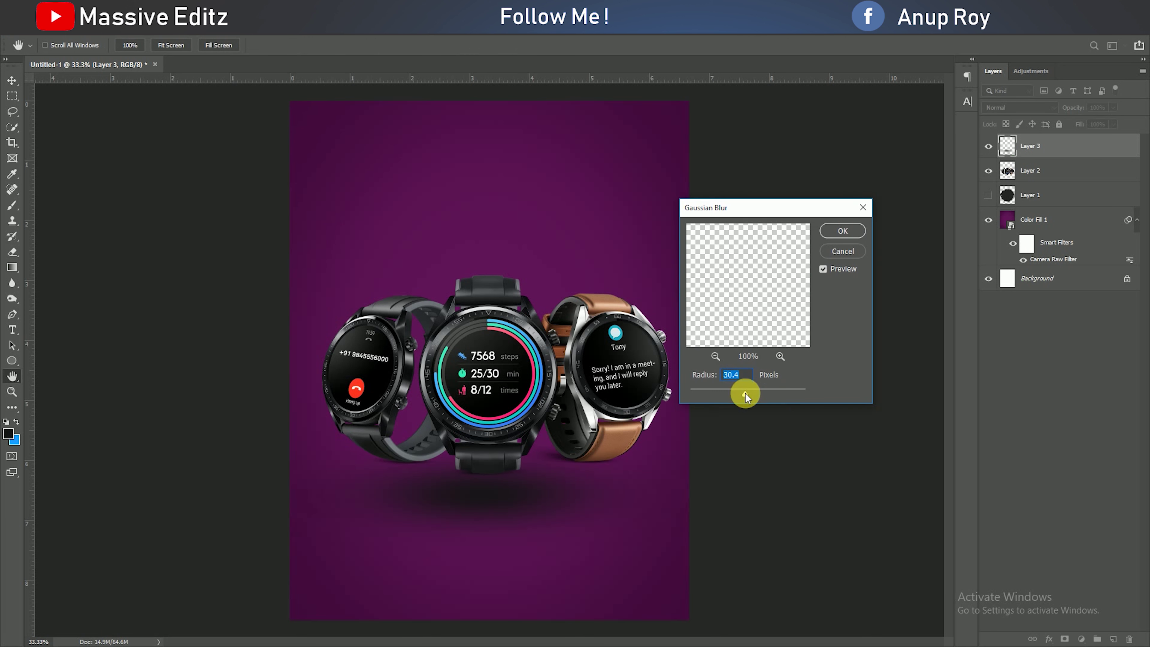
pyautogui.moveTo(746, 394); pyautogui.dragTo(774, 396)
pyautogui.click(847, 232)
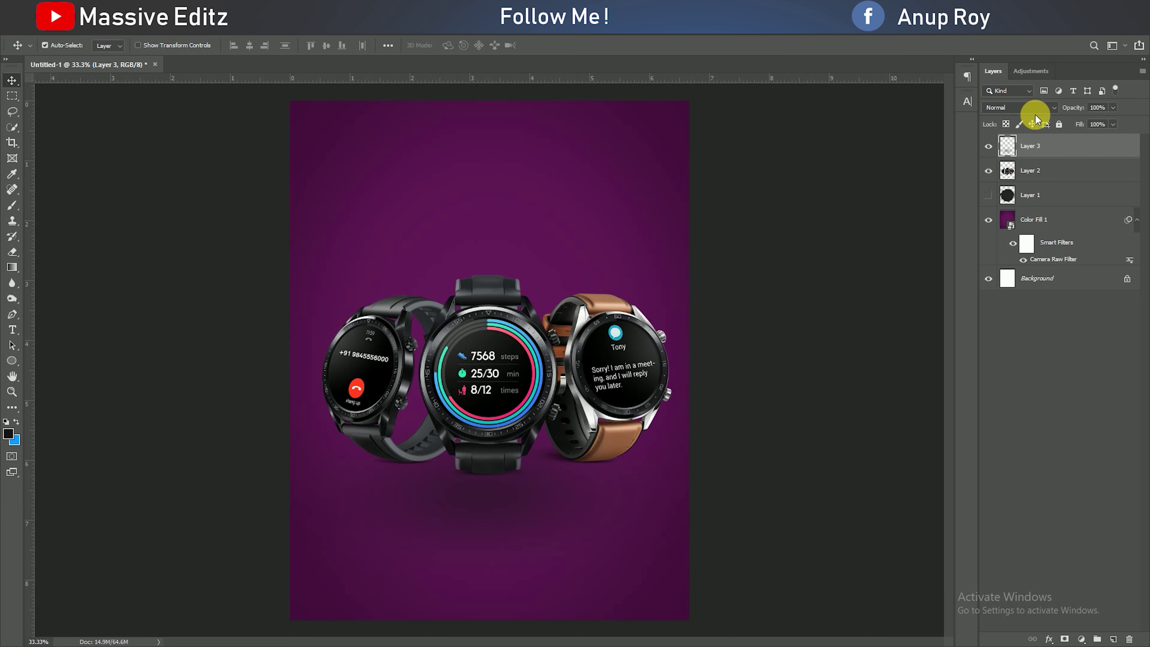
# - Set Layer 3 to Soft Light, make it visible, and move it below Layer 2
pyautogui.click(1041, 109)
pyautogui.click(1014, 210)
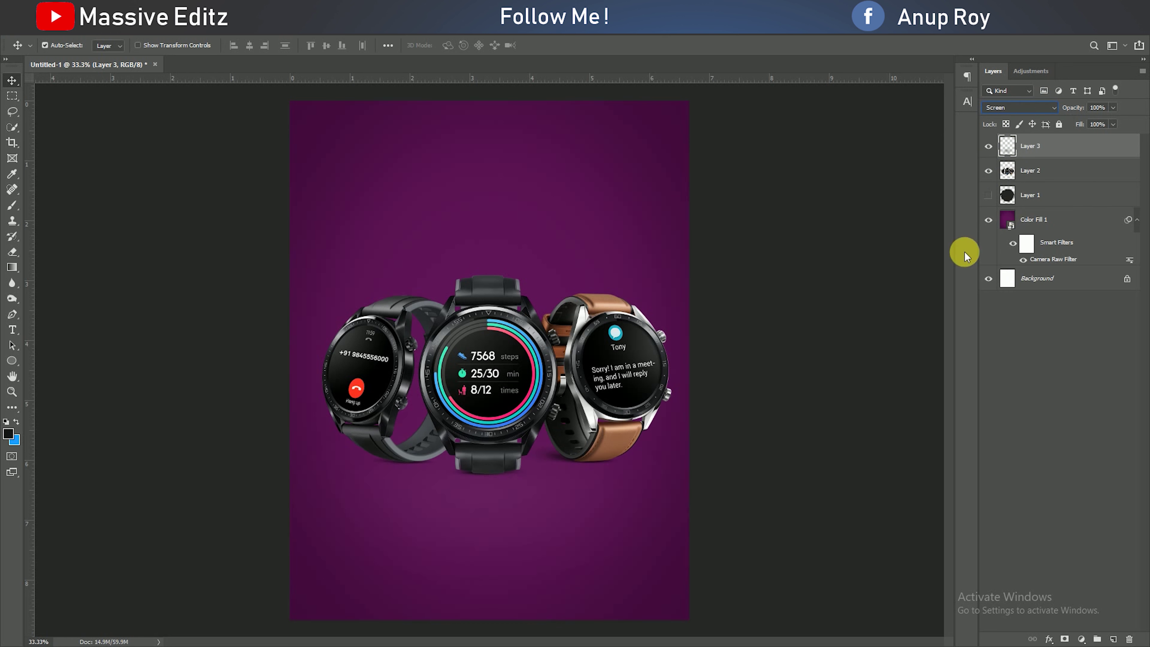
pyautogui.click(1018, 109)
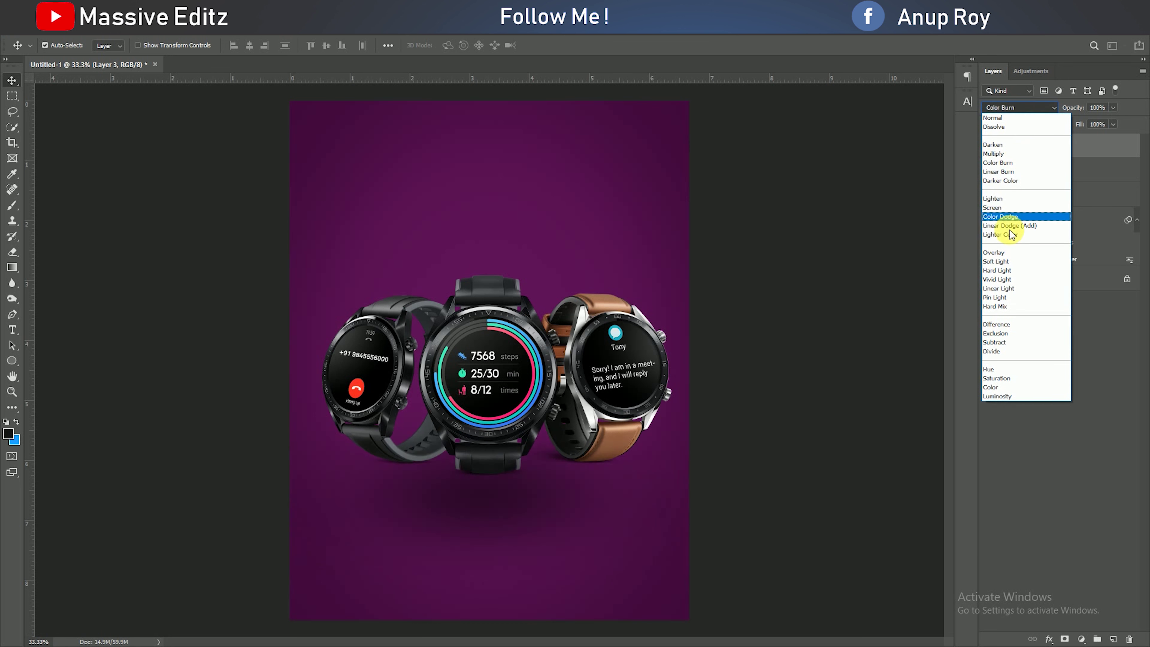
pyautogui.click(1009, 263)
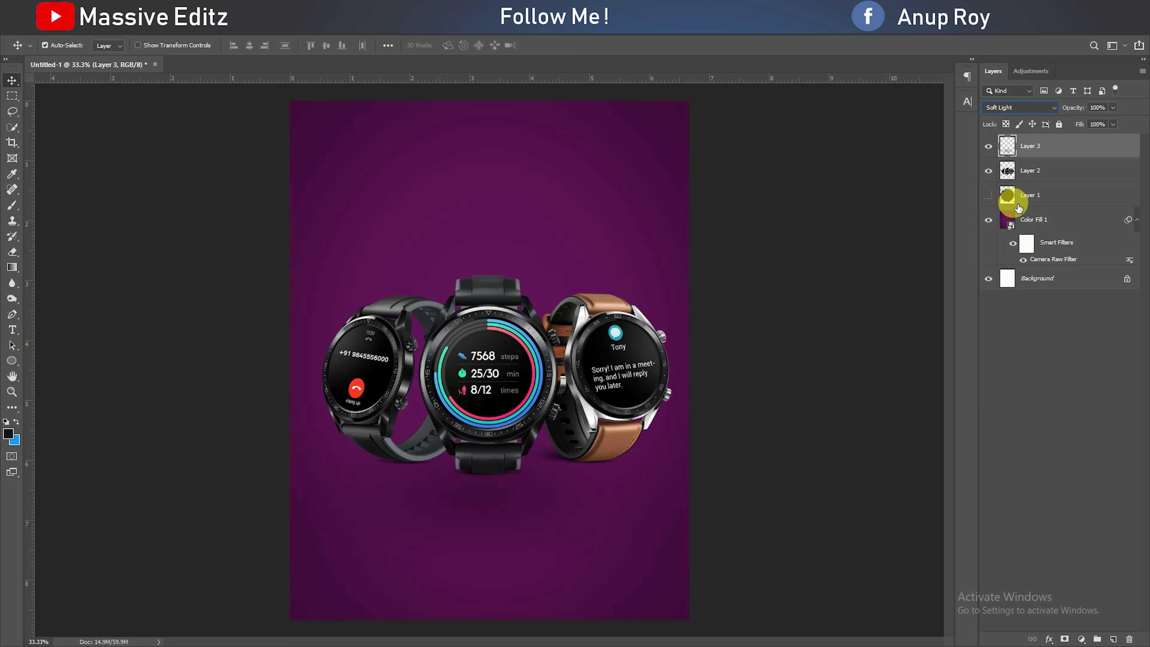
pyautogui.click(990, 146)
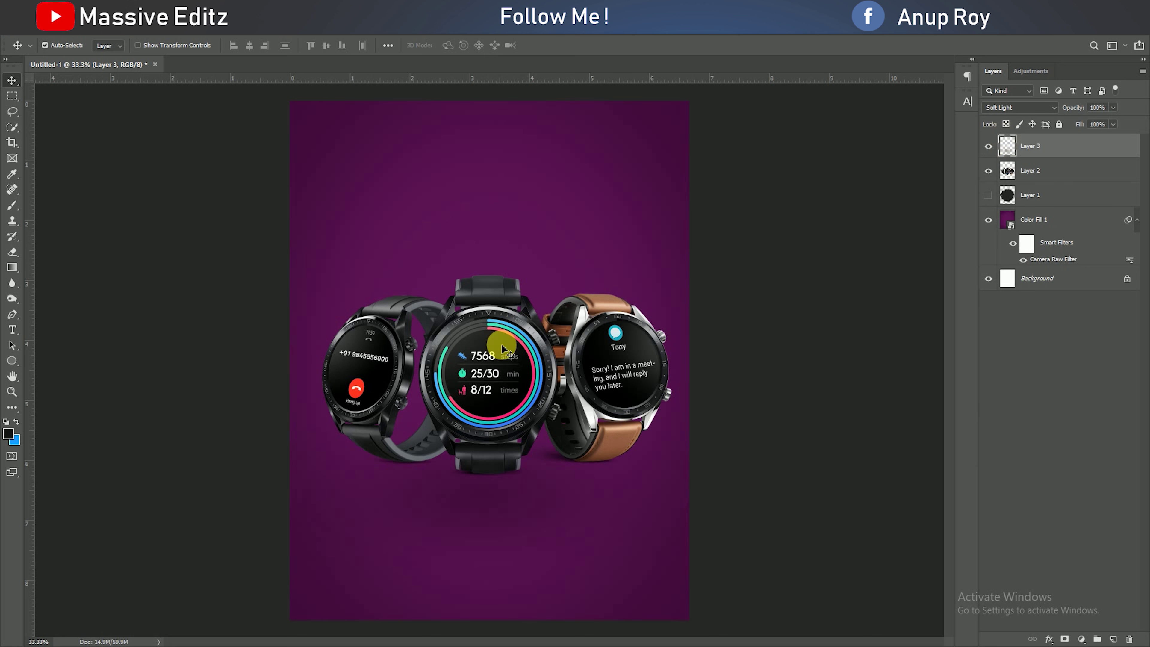
pyautogui.moveTo(1037, 147); pyautogui.dragTo(1042, 178)
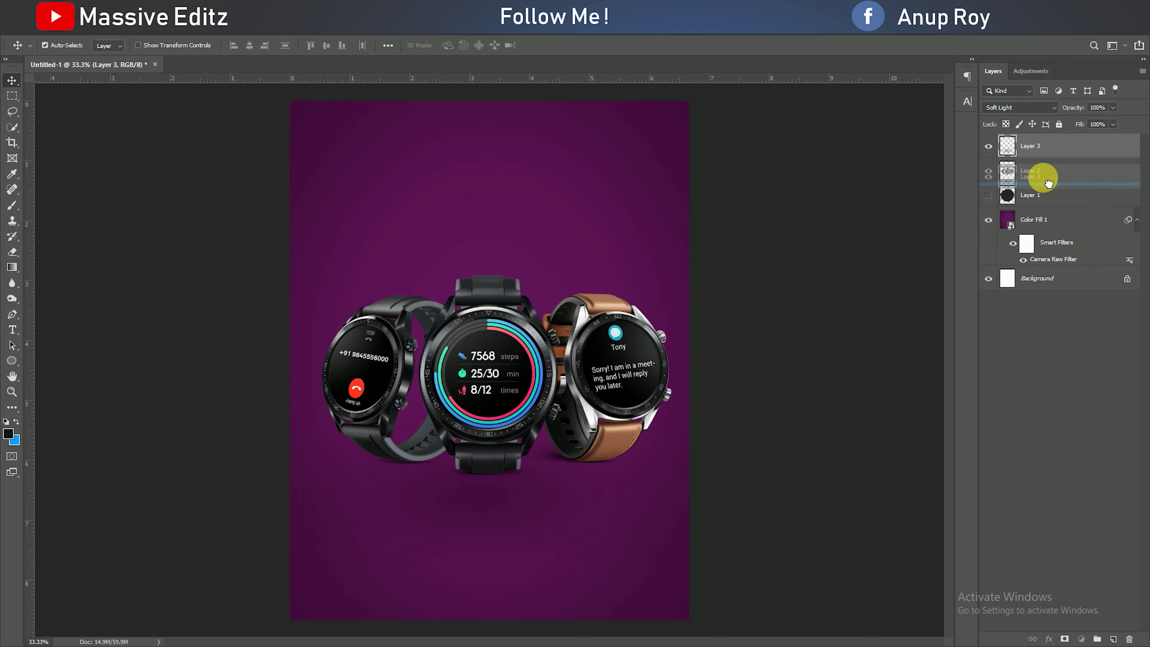
# - Burn the watch straps and right watch's silver case on Layer 2 at 50% exposure
pyautogui.click(14, 299)
pyautogui.click(68, 295)
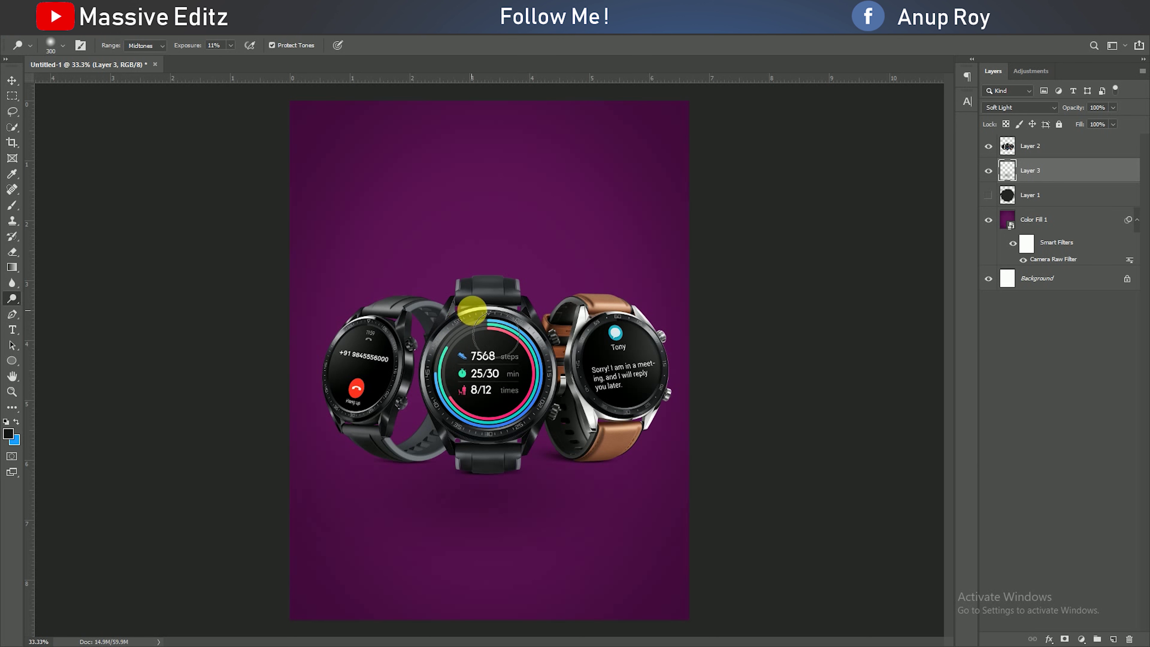
pyautogui.click(1028, 146)
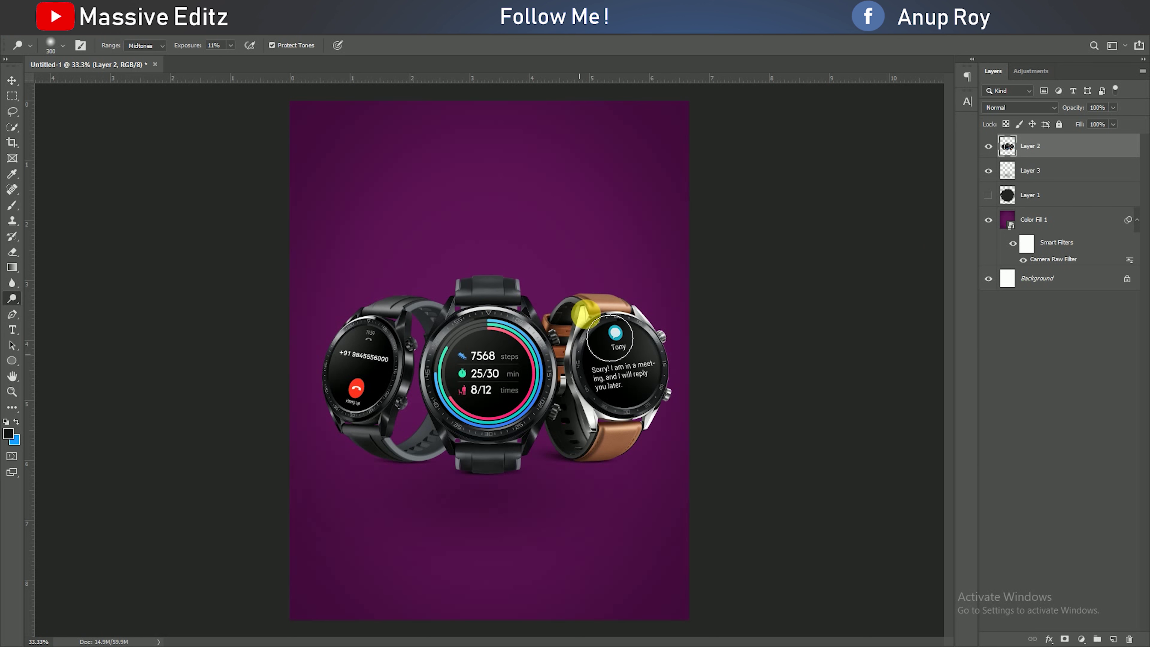
pyautogui.hotkey('ctrl', '+')
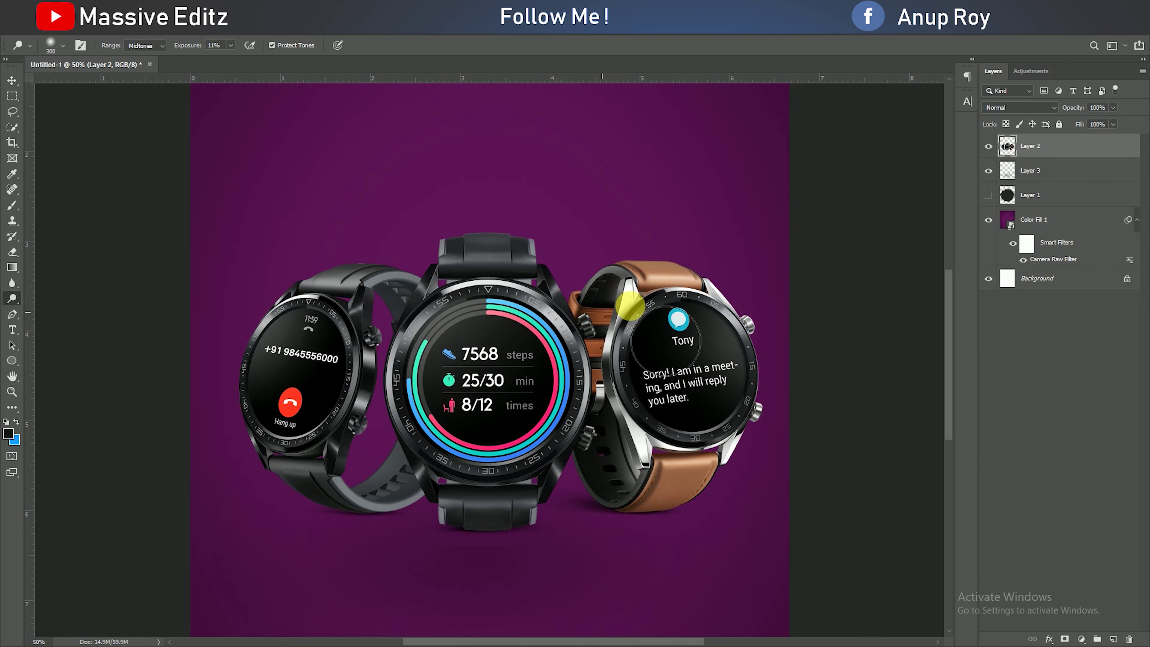
pyautogui.rightClick(12, 299)
pyautogui.click(37, 310)
pyautogui.moveTo(327, 495)
pyautogui.mouseDown()
pyautogui.moveTo(515, 560)
pyautogui.moveTo(672, 540)
pyautogui.mouseUp()
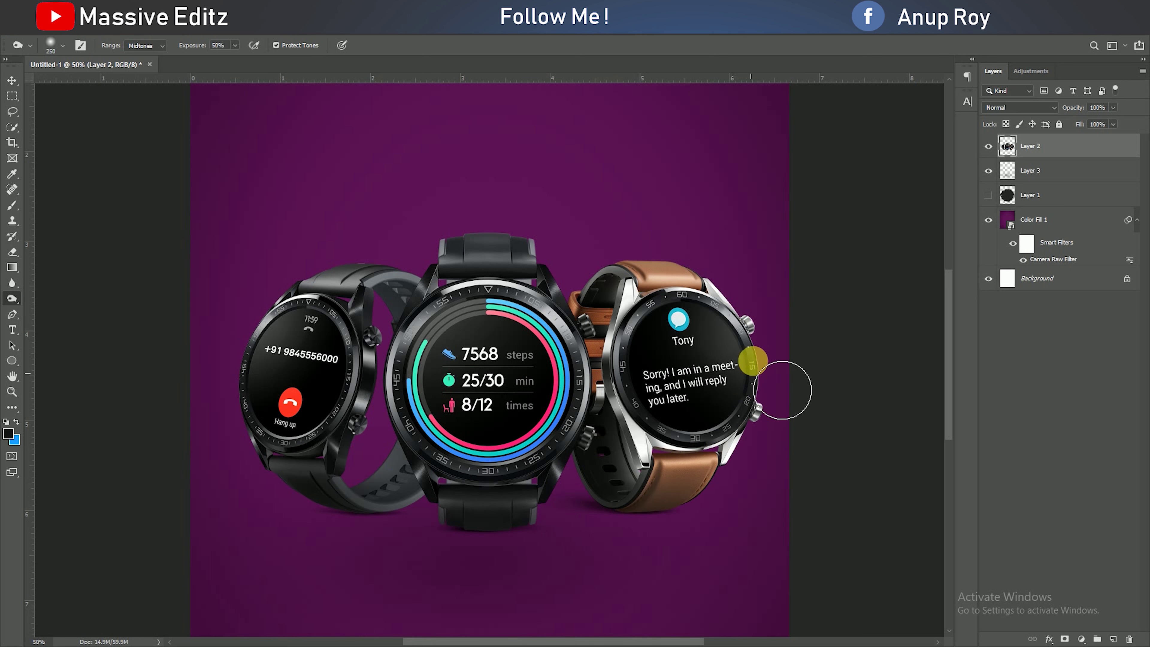
pyautogui.moveTo(613, 403); pyautogui.dragTo(450, 387)
pyautogui.moveTo(415, 506)
pyautogui.mouseDown()
pyautogui.moveTo(415, 526)
pyautogui.moveTo(392, 541)
pyautogui.moveTo(636, 469)
pyautogui.moveTo(390, 542)
pyautogui.mouseUp()
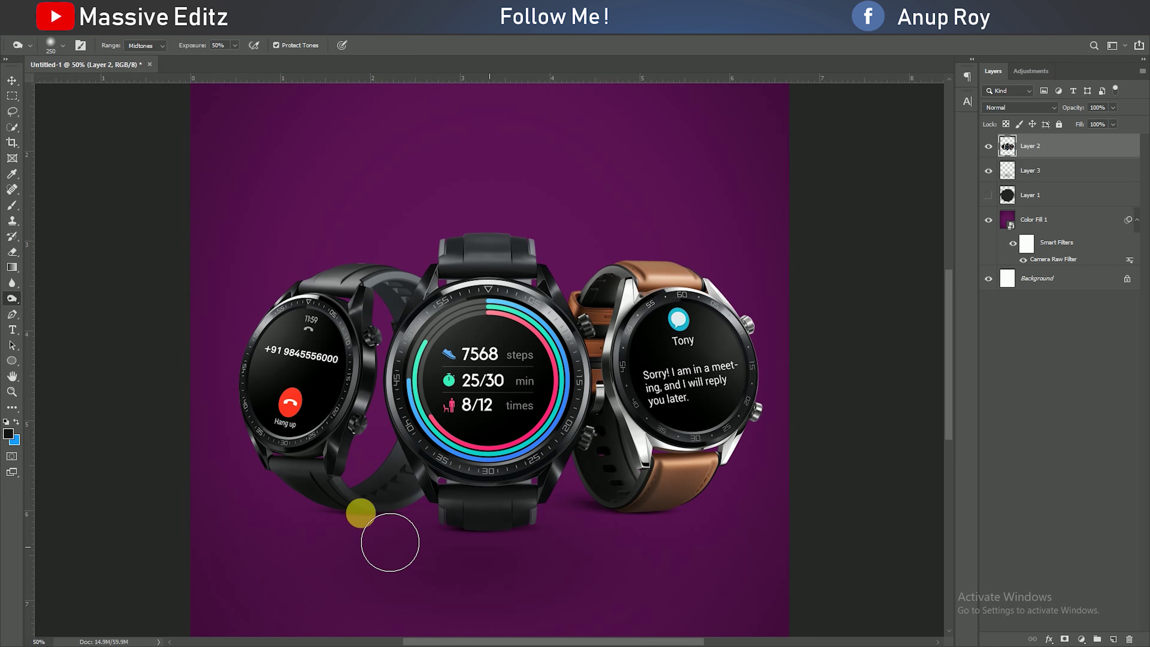
pyautogui.click(11, 81)
pyautogui.hotkey('ctrl', '-')
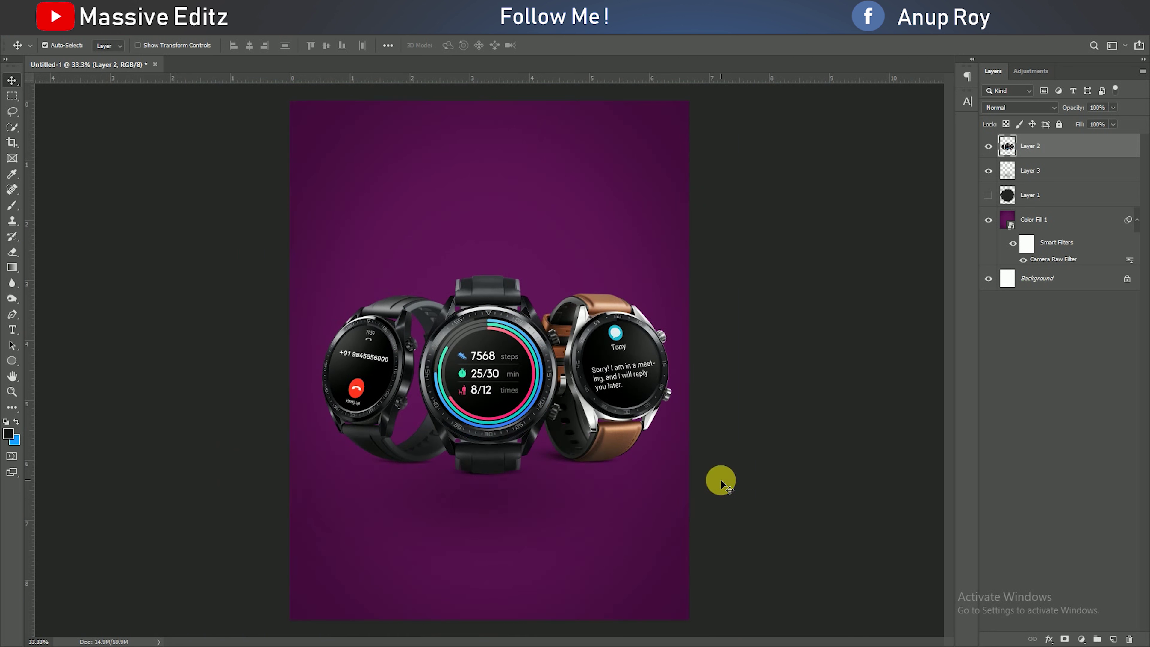
# - Draw a wide orange rounded rectangle with no stroke near the poster top
pyautogui.click(8, 365)
pyautogui.click(41, 370)
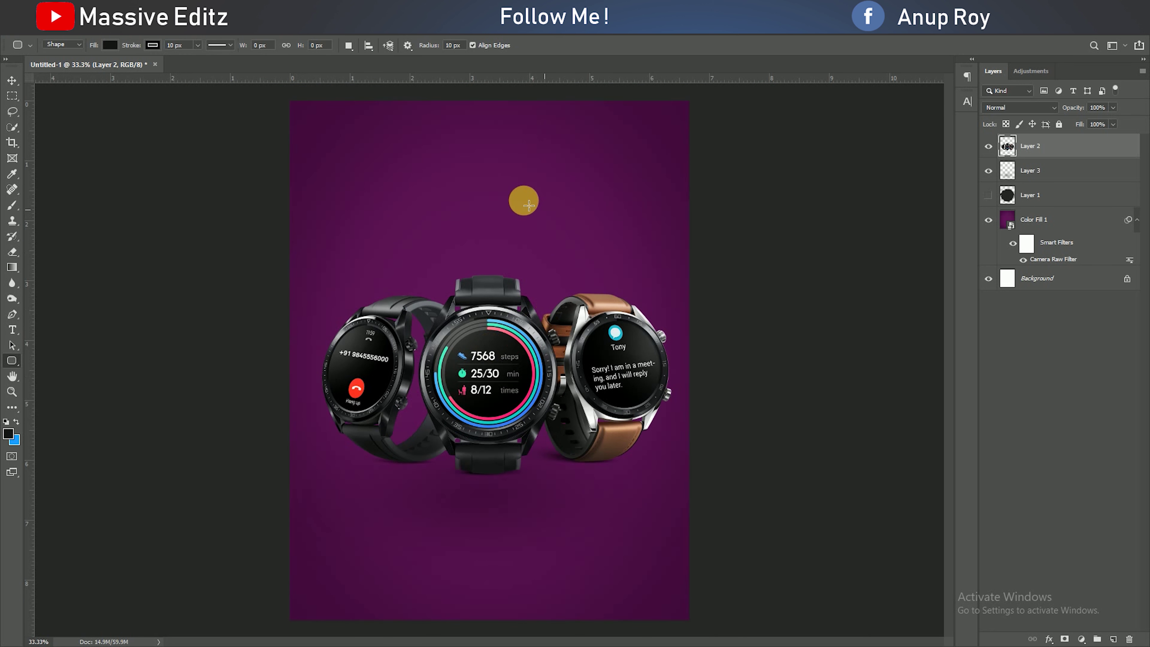
pyautogui.moveTo(396, 177); pyautogui.dragTo(557, 215)
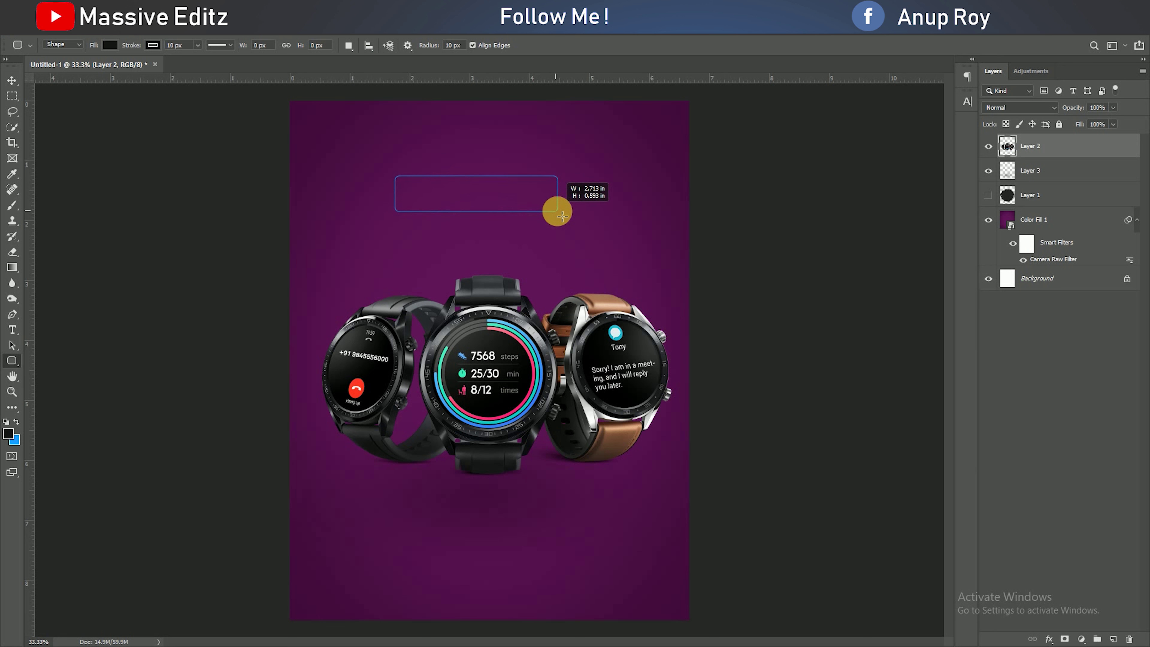
pyautogui.moveTo(567, 219); pyautogui.dragTo(577, 222)
pyautogui.click(797, 175)
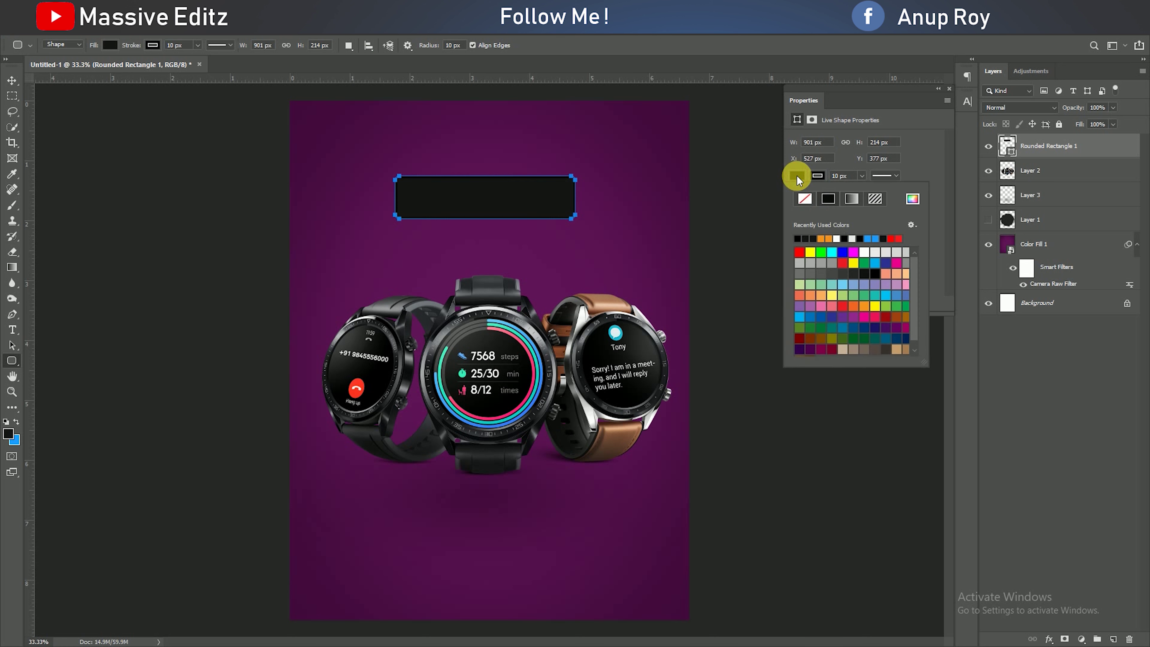
pyautogui.click(820, 239)
pyautogui.click(817, 176)
pyautogui.click(806, 198)
pyautogui.click(902, 189)
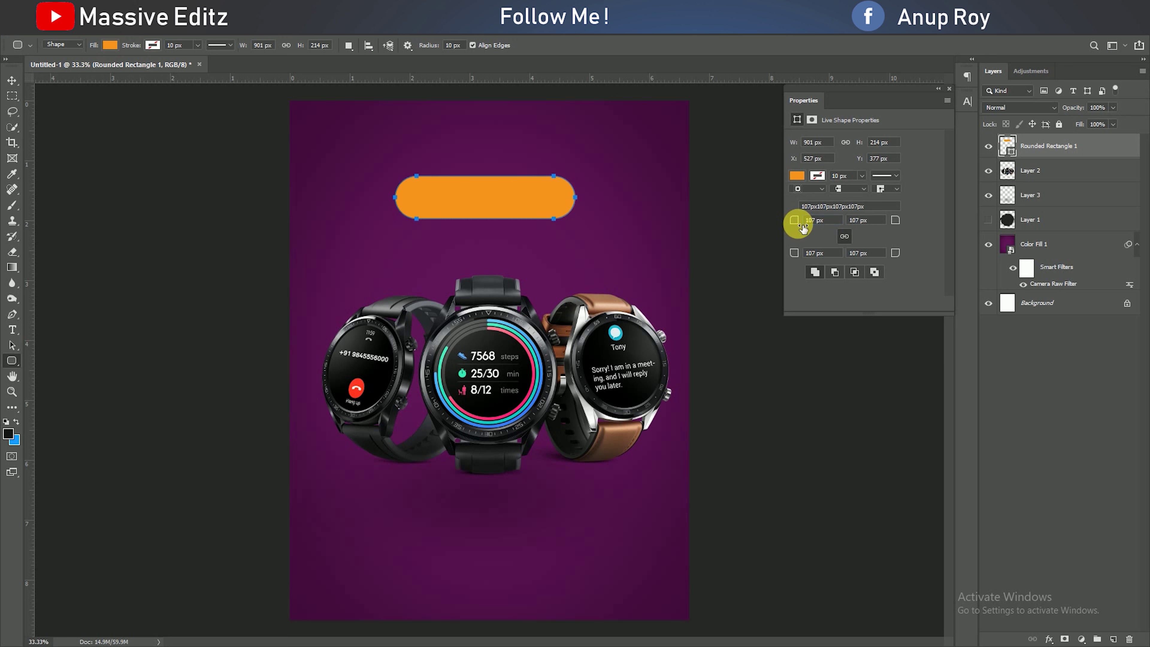
# - Rotate the orange bar about -15.9° and reposition it above the watches
pyautogui.click(12, 80)
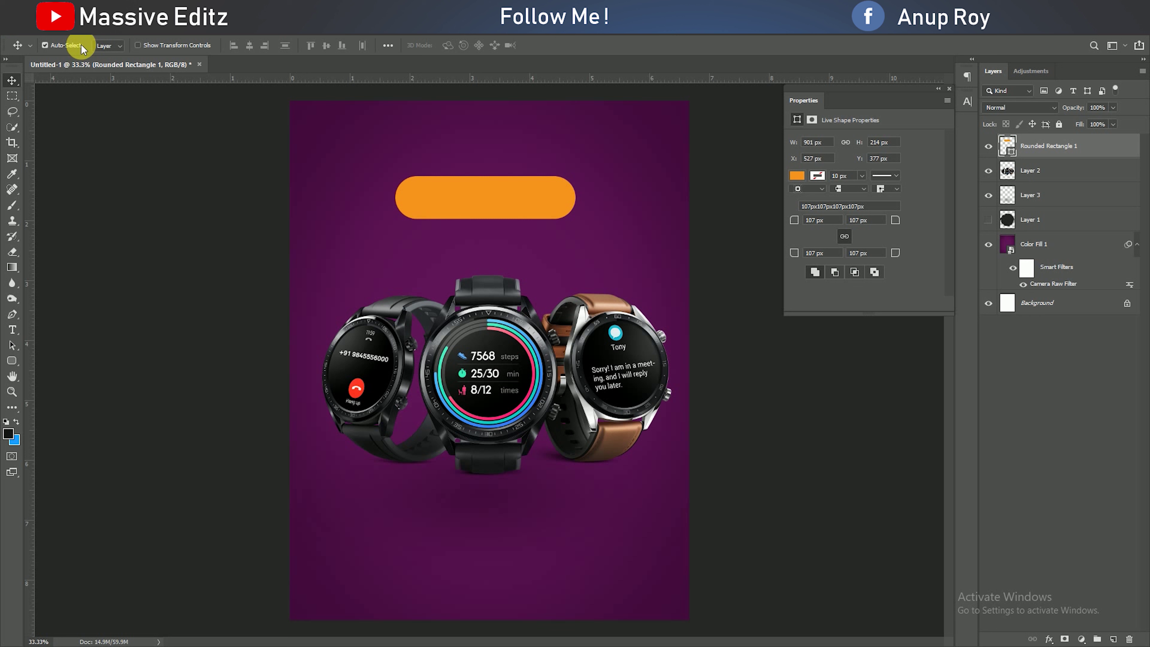
pyautogui.click(63, 30)
pyautogui.click(79, 288)
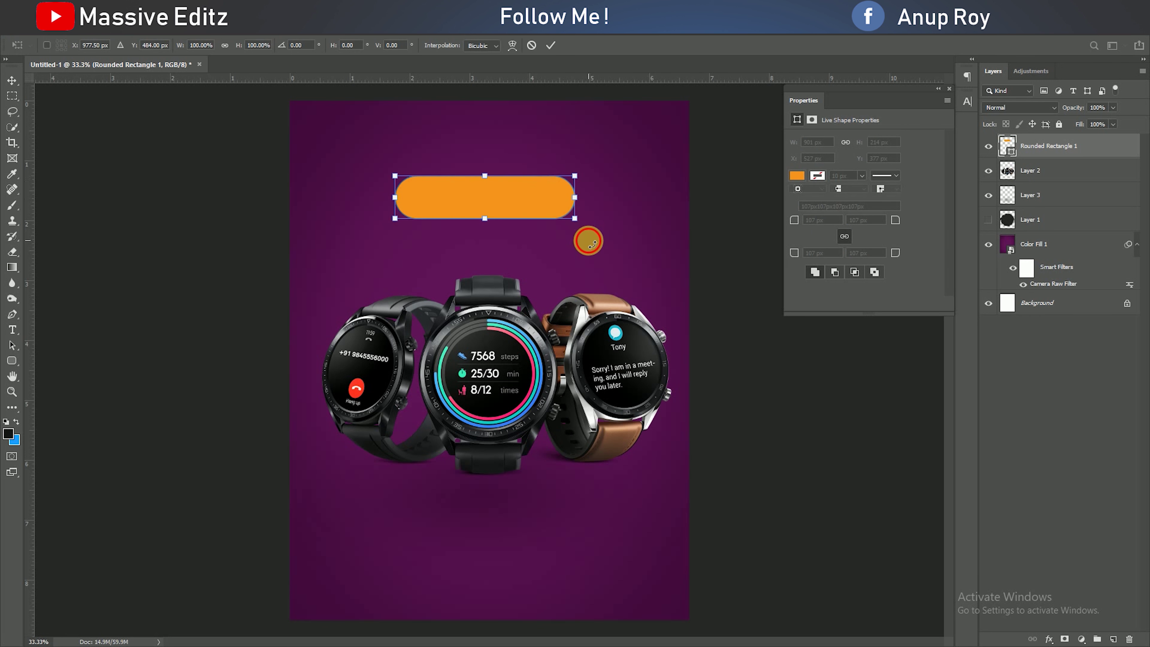
pyautogui.moveTo(586, 239); pyautogui.dragTo(606, 208)
pyautogui.moveTo(518, 197)
pyautogui.mouseDown()
pyautogui.moveTo(607, 157)
pyautogui.moveTo(535, 168)
pyautogui.mouseUp()
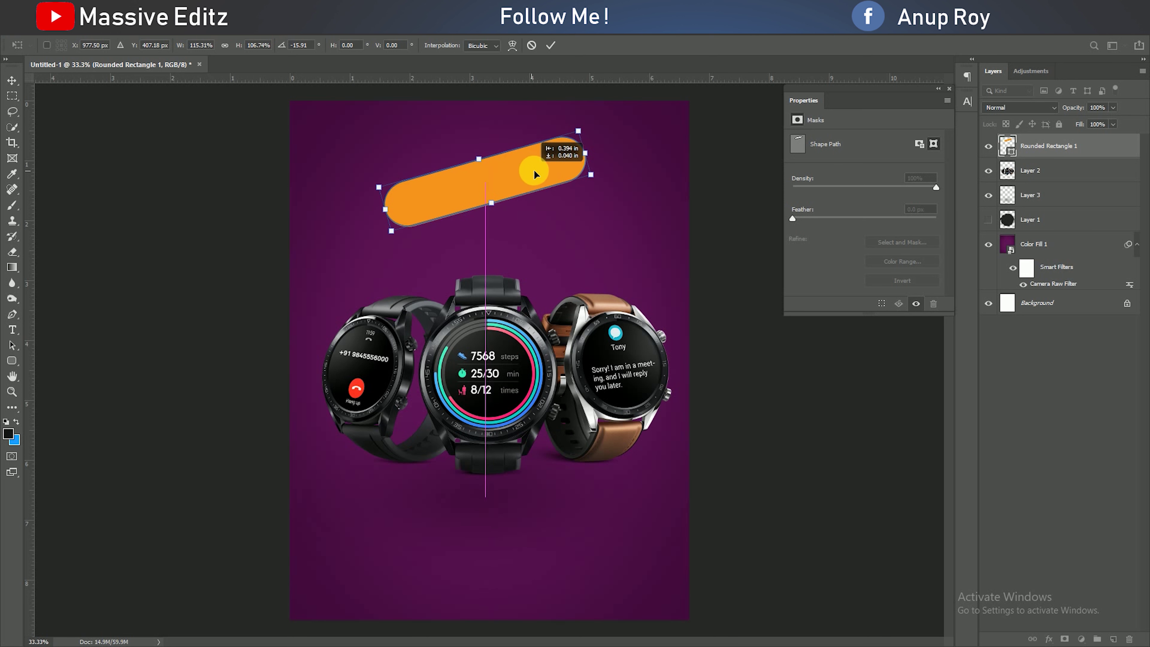
pyautogui.click(551, 45)
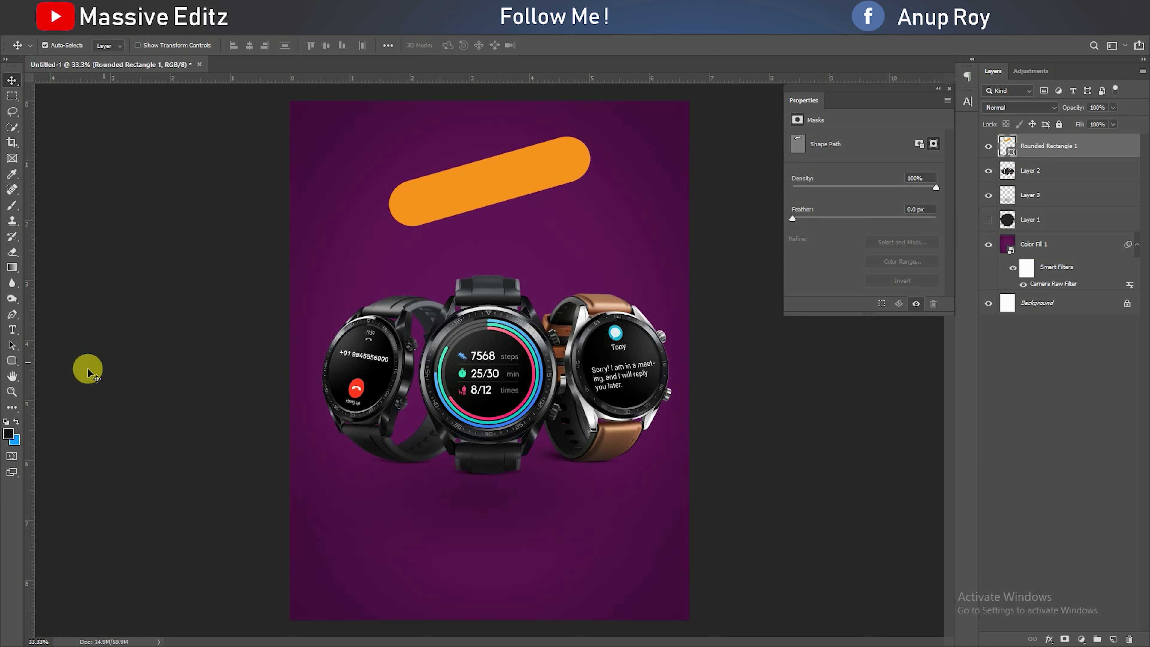
pyautogui.click(12, 363)
# - Draw a white rounded rectangle and adjust its corner radius
pyautogui.click(55, 373)
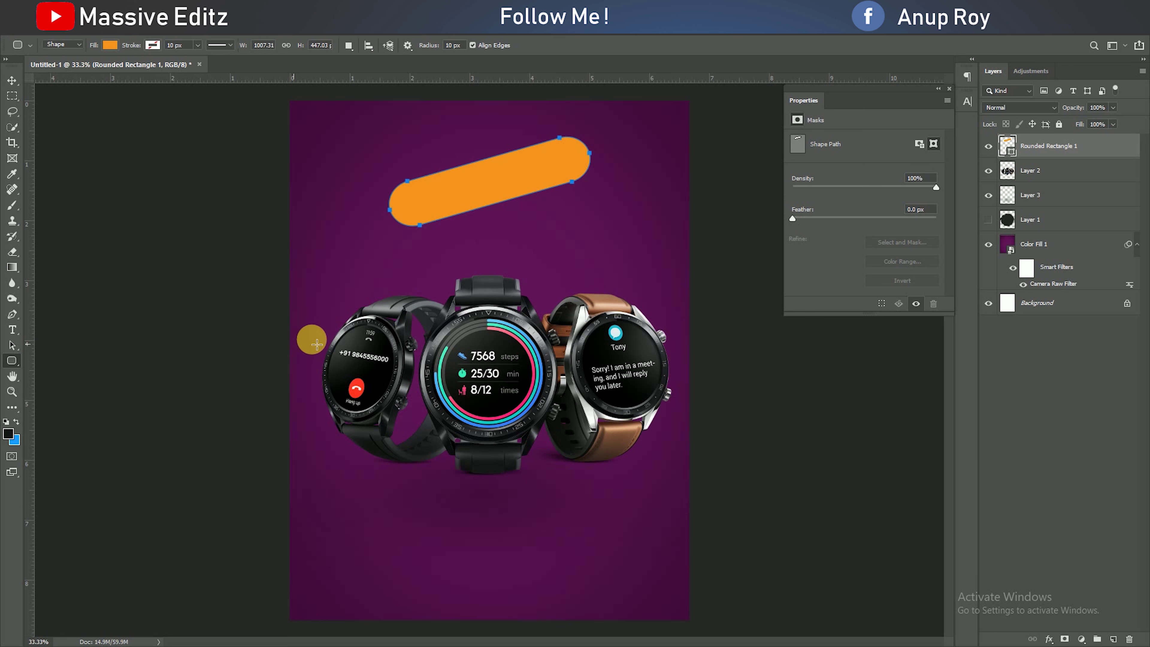
pyautogui.moveTo(503, 225)
pyautogui.mouseDown()
pyautogui.moveTo(533, 243)
pyautogui.moveTo(598, 249)
pyautogui.mouseUp()
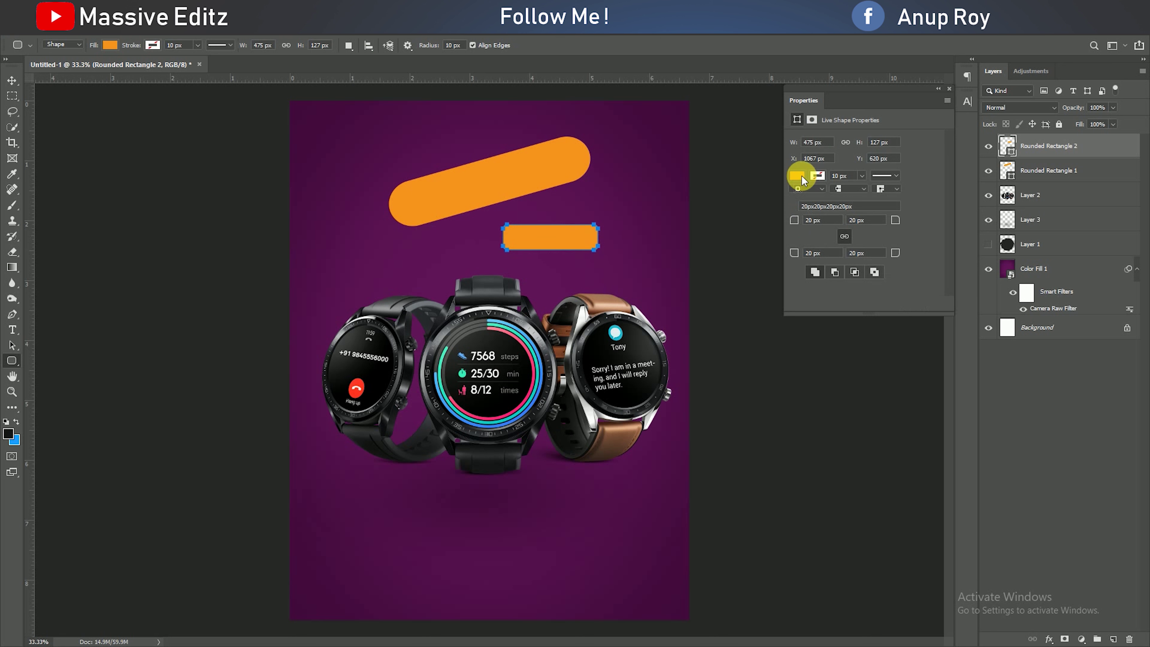
pyautogui.click(797, 175)
pyautogui.click(852, 239)
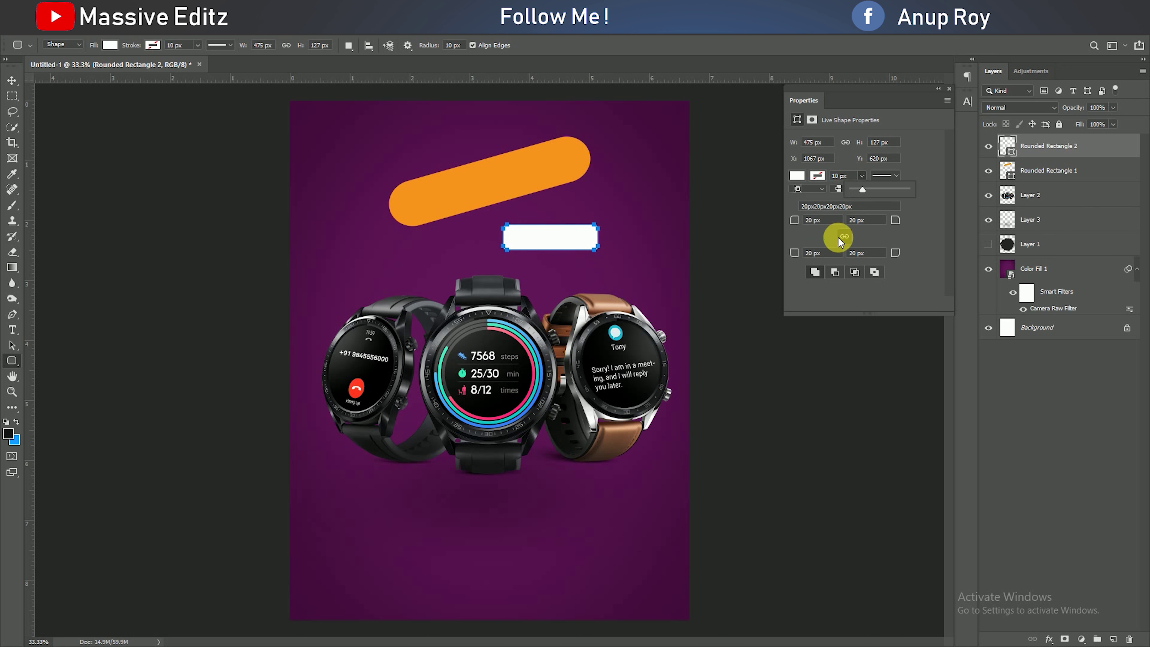
pyautogui.moveTo(819, 224); pyautogui.dragTo(805, 225)
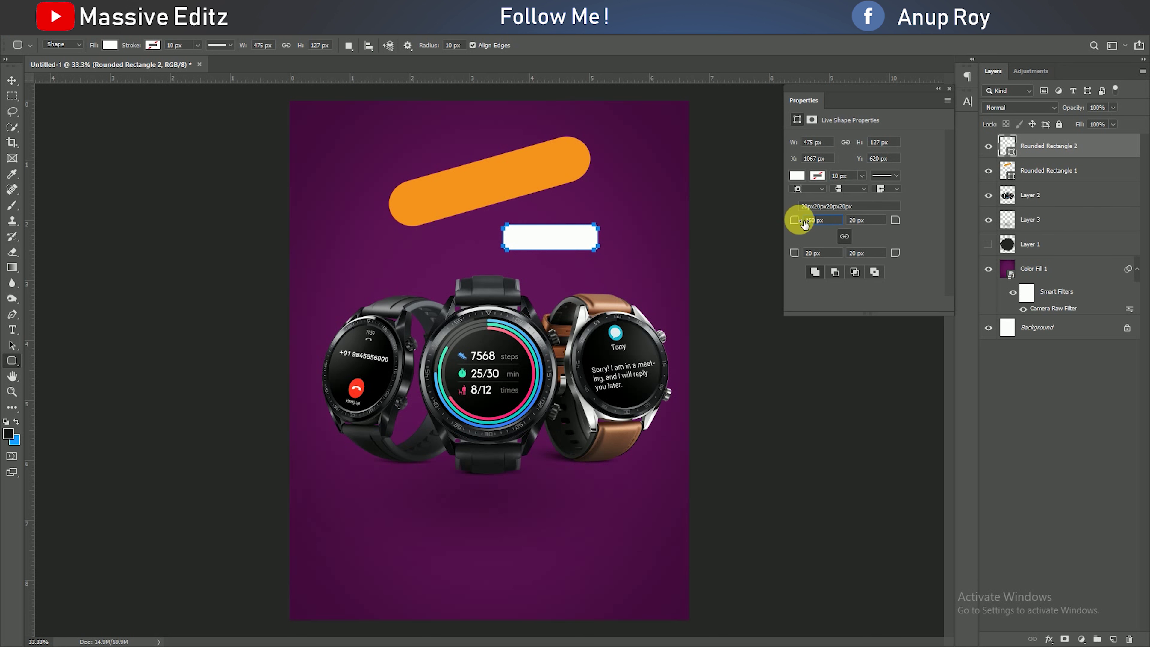
# - Tilt the white pill -17° onto the orange bar, then draw a small 319 x 91 px third rectangle
pyautogui.click(11, 81)
pyautogui.moveTo(584, 238); pyautogui.dragTo(504, 164)
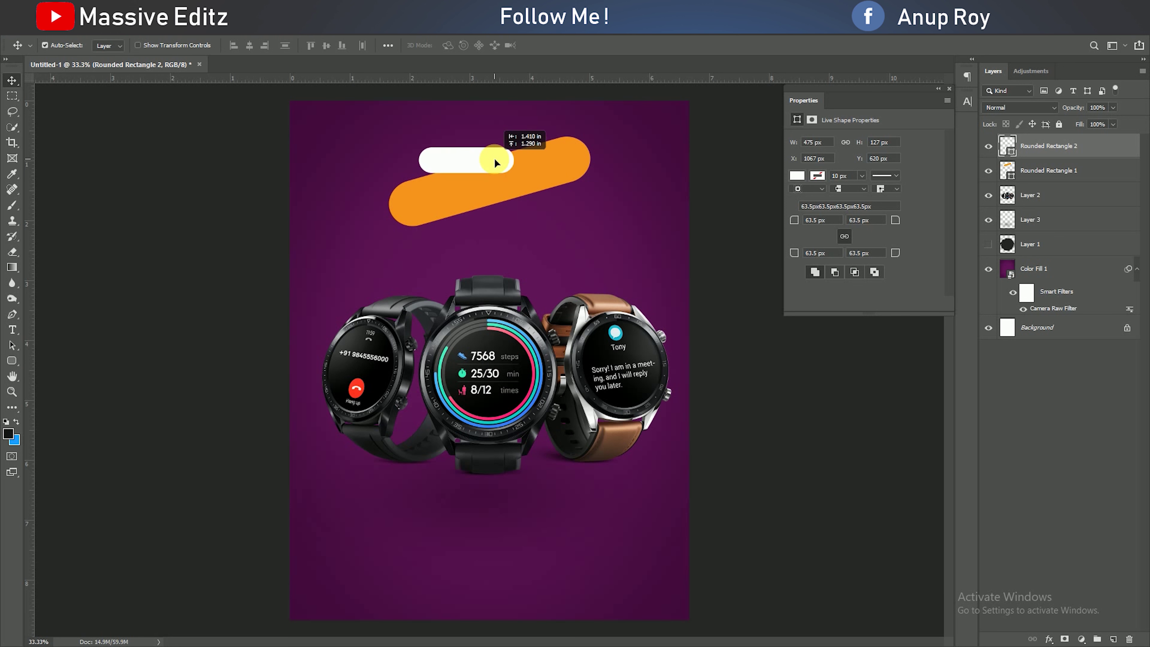
pyautogui.click(57, 28)
pyautogui.moveTo(72, 299)
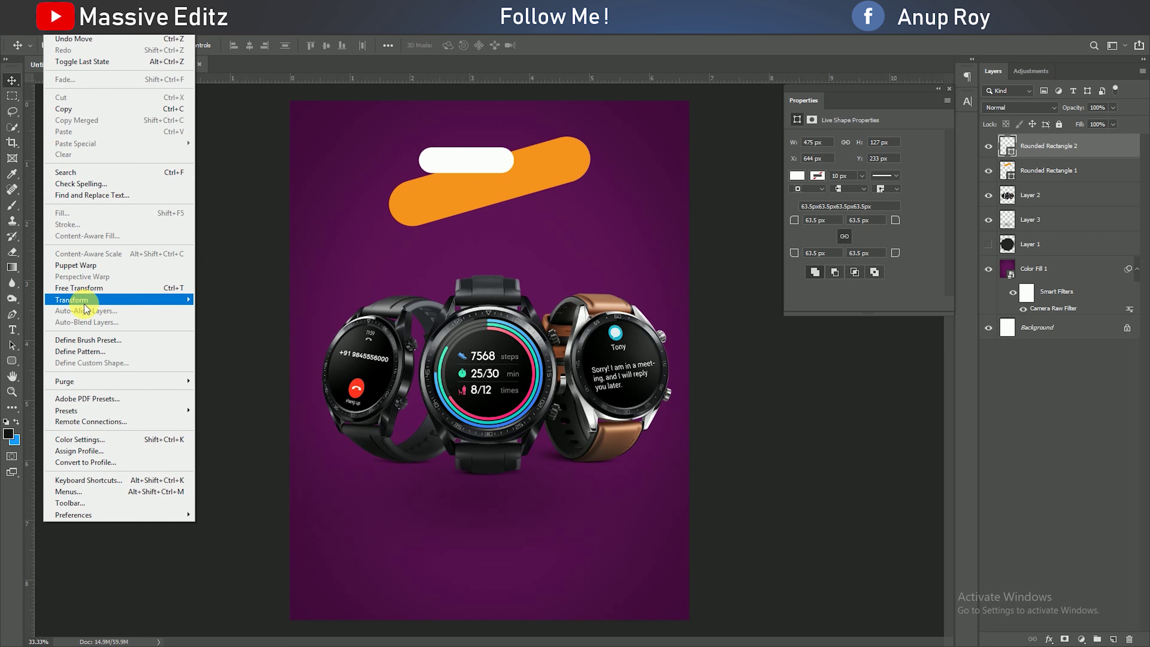
pyautogui.click(95, 290)
pyautogui.moveTo(526, 185)
pyautogui.mouseDown()
pyautogui.moveTo(522, 159)
pyautogui.moveTo(553, 166)
pyautogui.moveTo(503, 157)
pyautogui.moveTo(530, 128)
pyautogui.moveTo(490, 158)
pyautogui.moveTo(543, 123)
pyautogui.mouseUp()
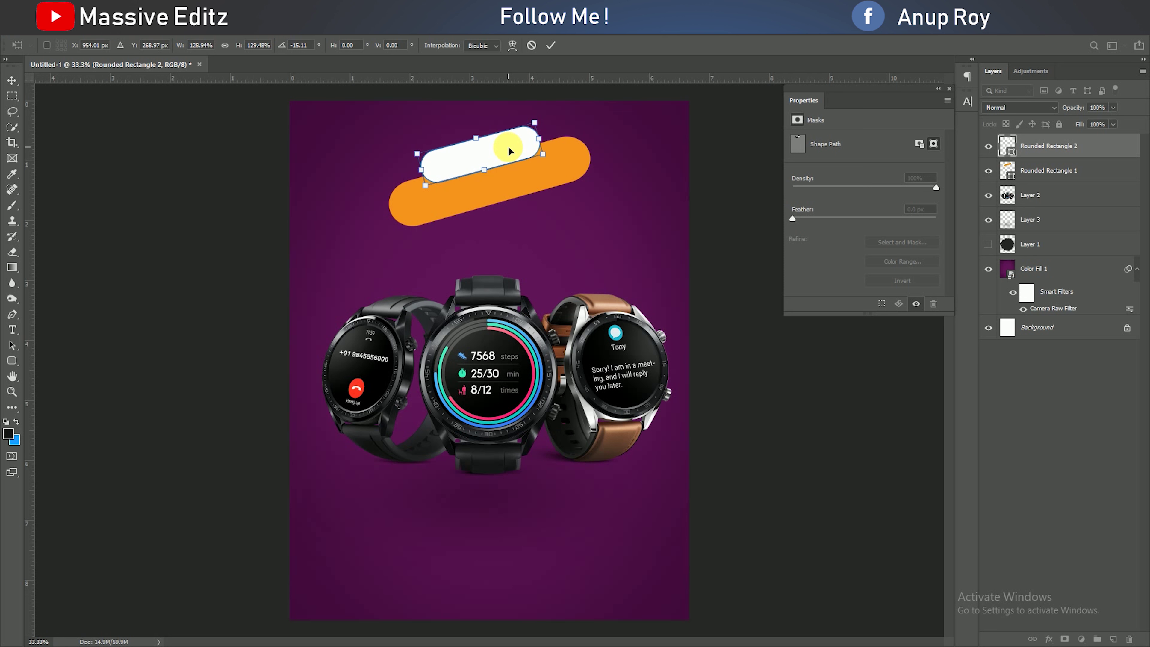
pyautogui.click(551, 45)
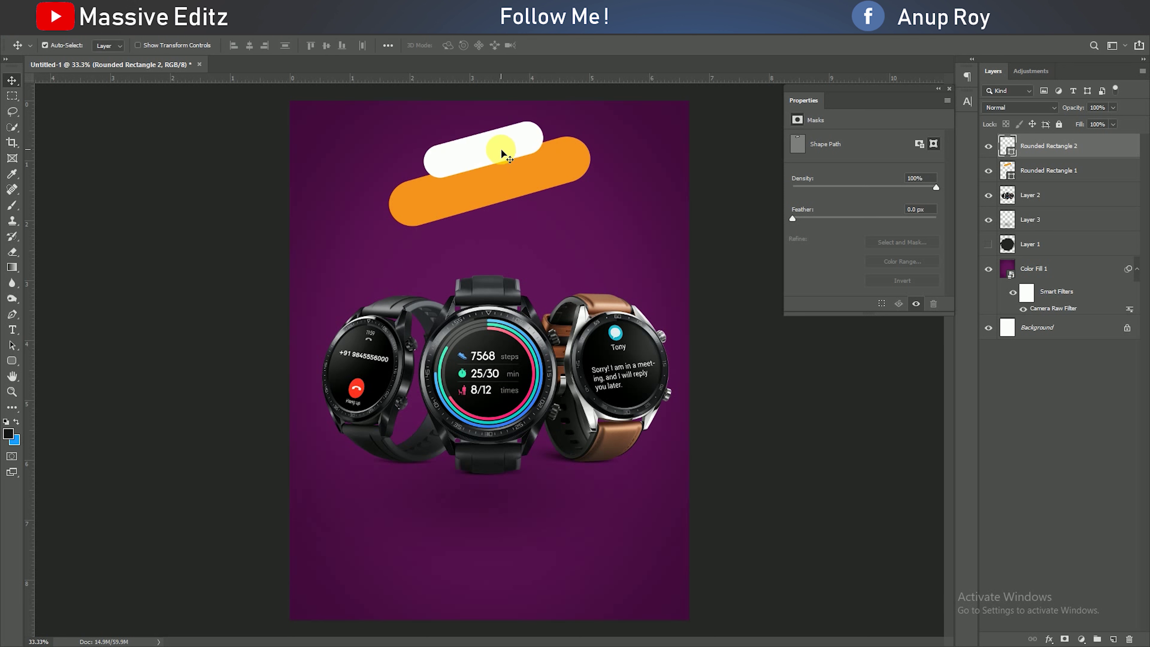
pyautogui.moveTo(494, 155); pyautogui.dragTo(495, 157)
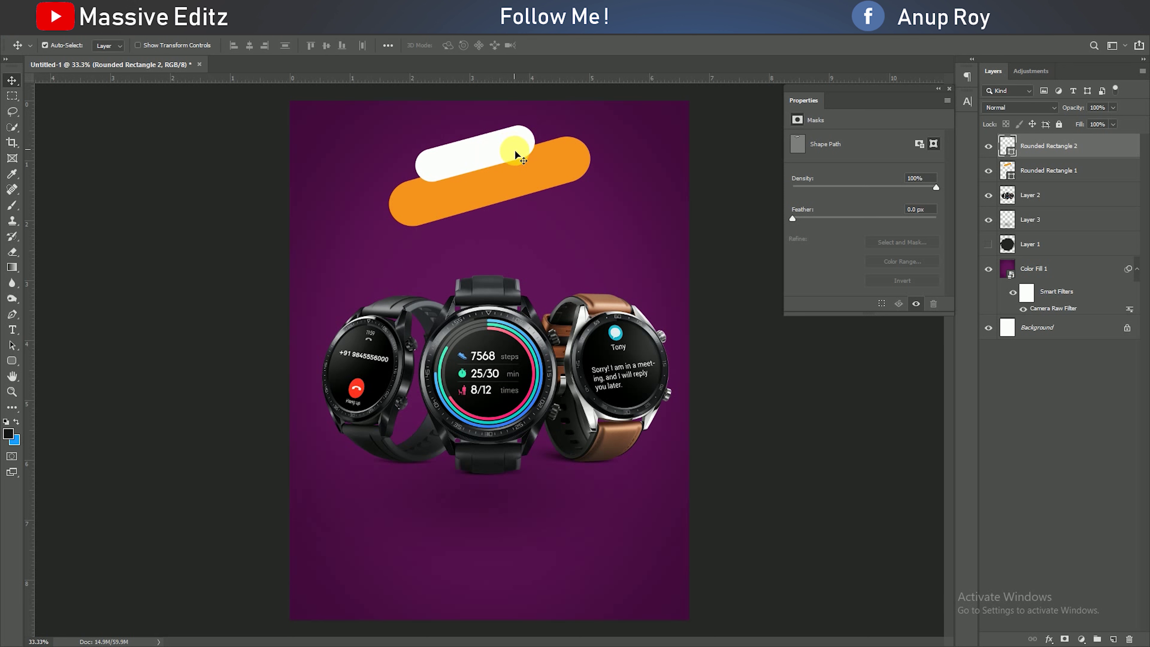
pyautogui.click(12, 361)
pyautogui.moveTo(505, 247); pyautogui.dragTo(571, 267)
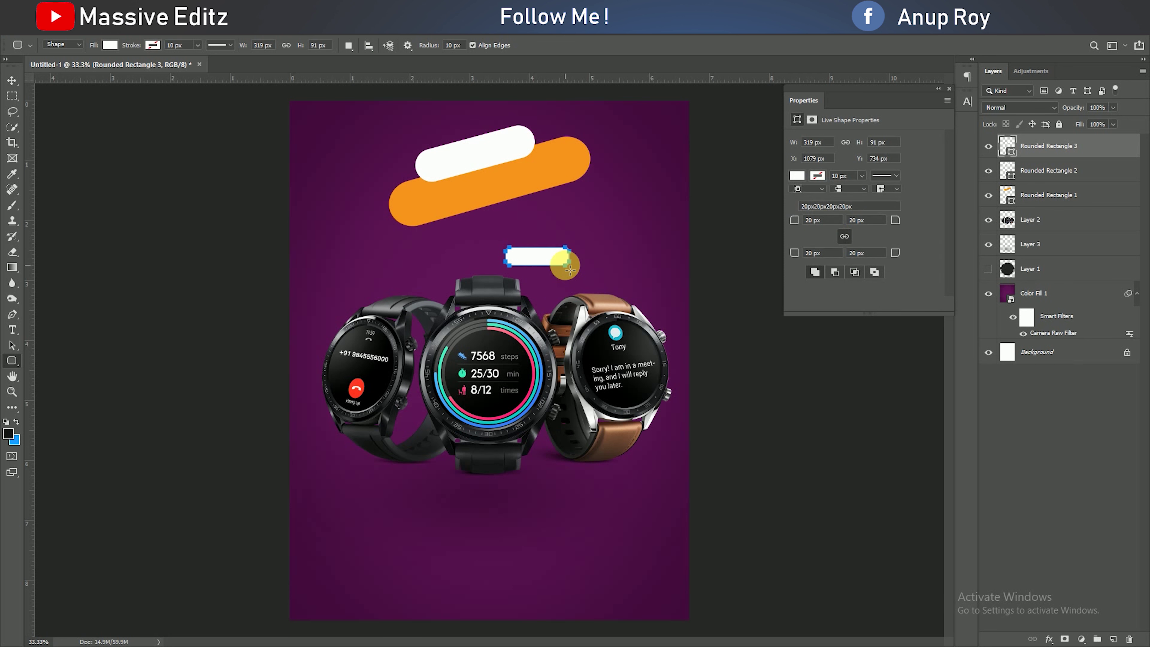
# - Tilt the small white rectangle about 15 degrees across the orange bar
pyautogui.click(815, 222)
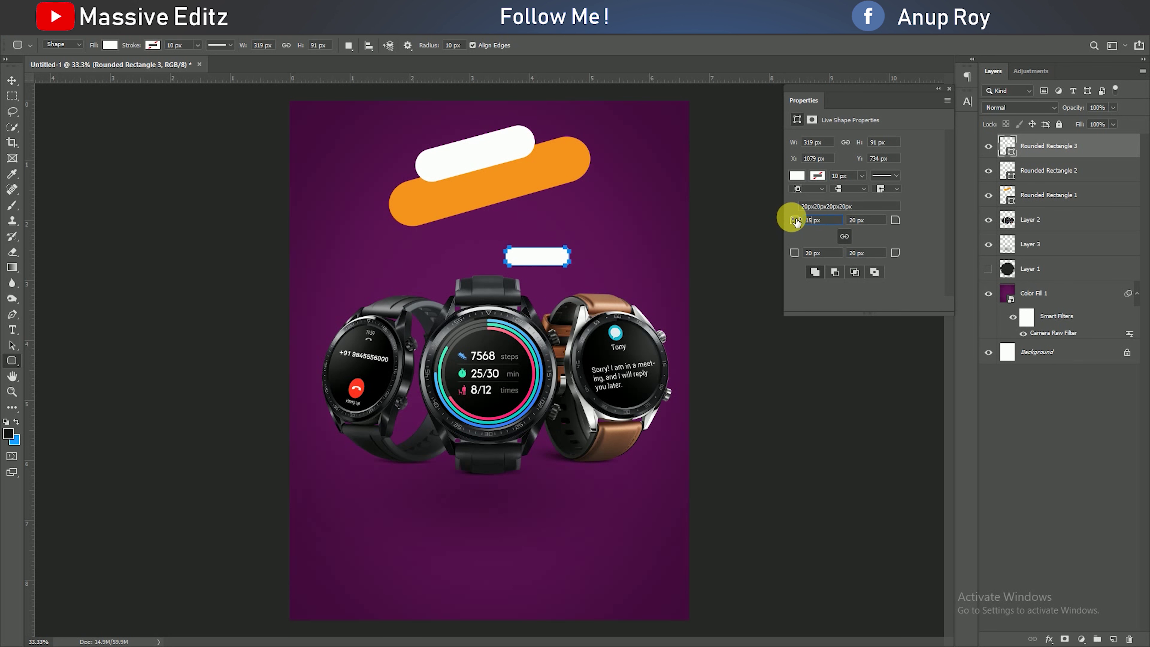
pyautogui.write('45.5')
pyautogui.click(12, 81)
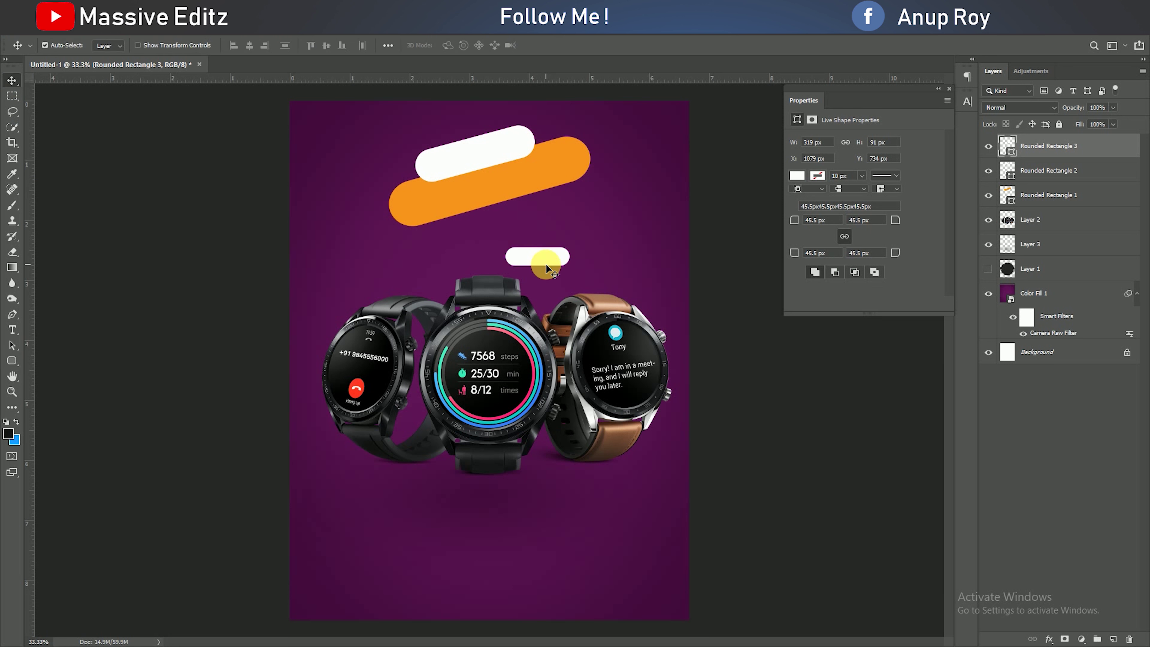
pyautogui.click(54, 26)
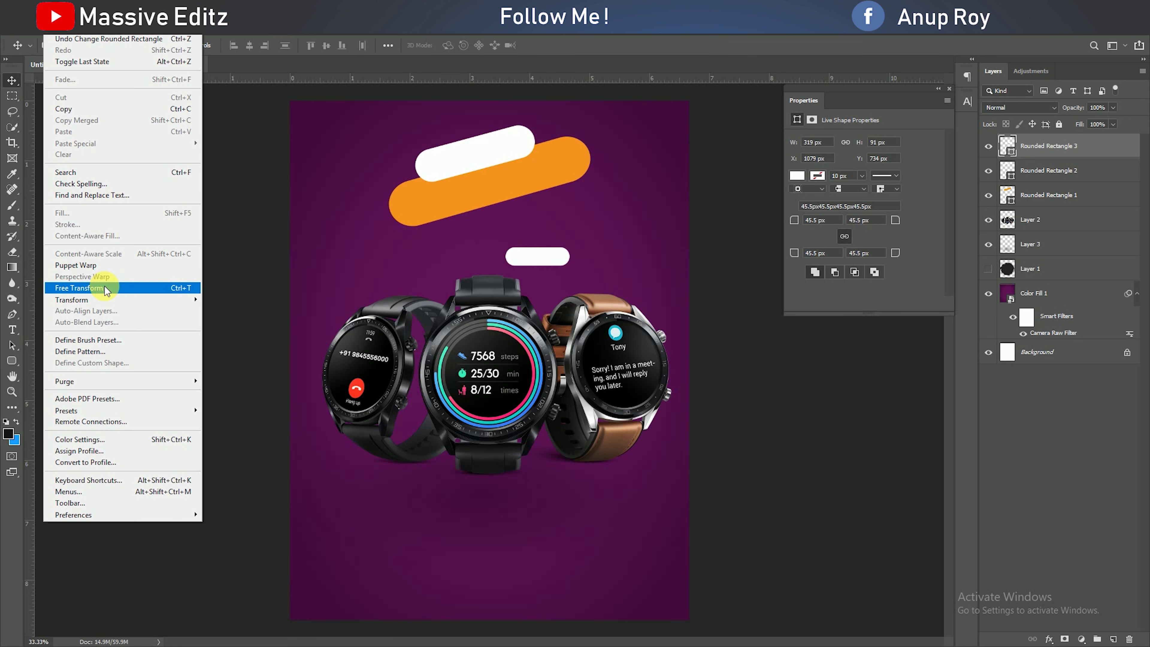
pyautogui.click(79, 288)
pyautogui.moveTo(586, 268)
pyautogui.mouseDown()
pyautogui.moveTo(551, 254)
pyautogui.moveTo(504, 201)
pyautogui.mouseUp()
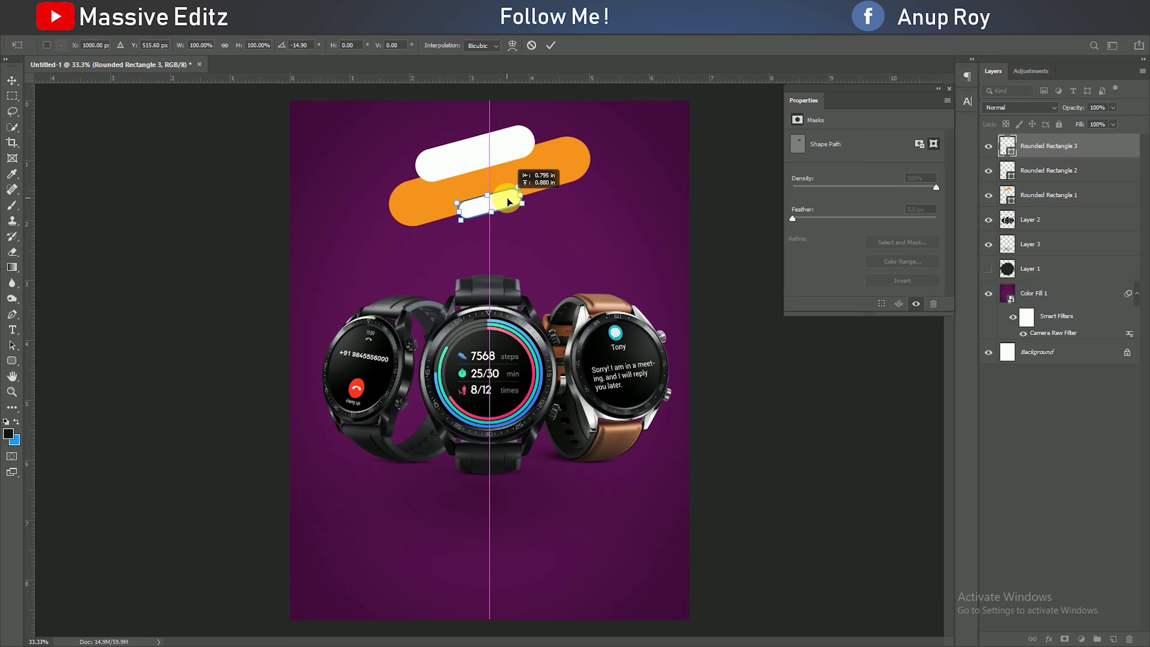
# - Move Rounded Rectangle 2 below Rounded Rectangle 1 and lift the top white pill slightly
pyautogui.click(551, 45)
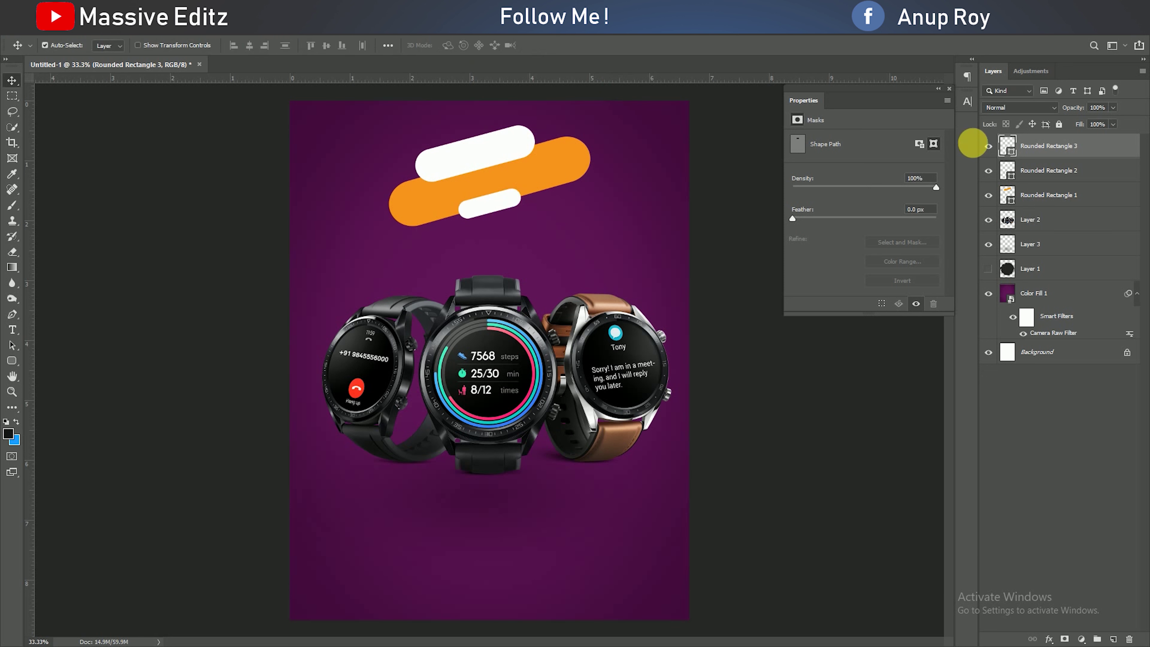
pyautogui.moveTo(1042, 171); pyautogui.dragTo(1048, 204)
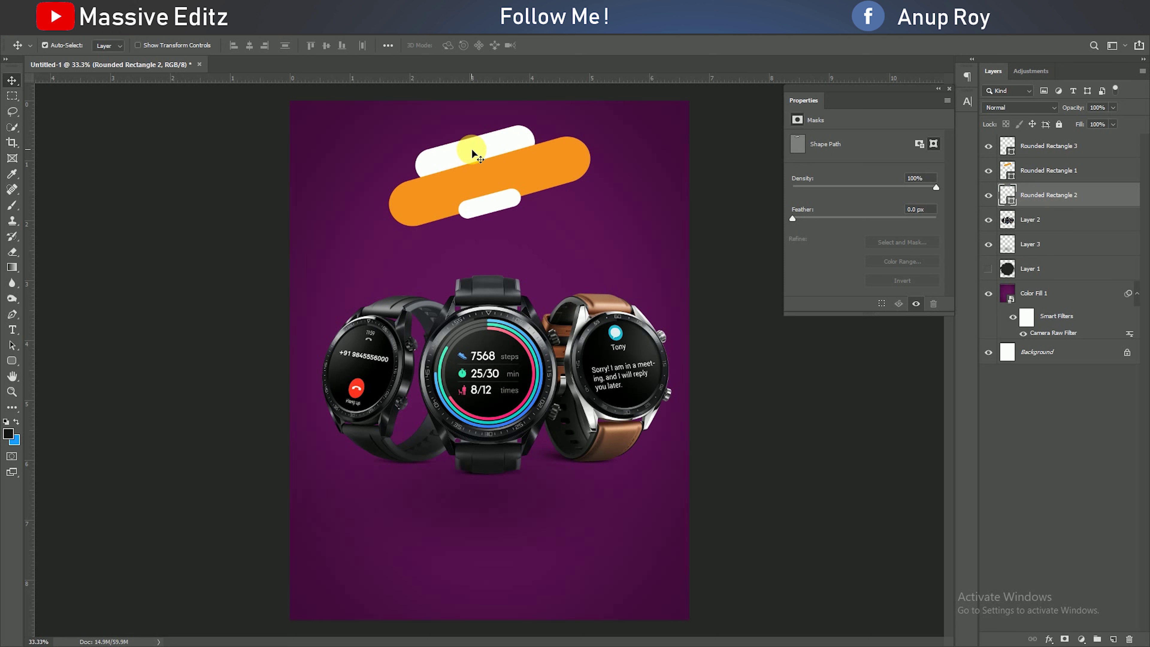
pyautogui.moveTo(472, 145); pyautogui.dragTo(474, 139)
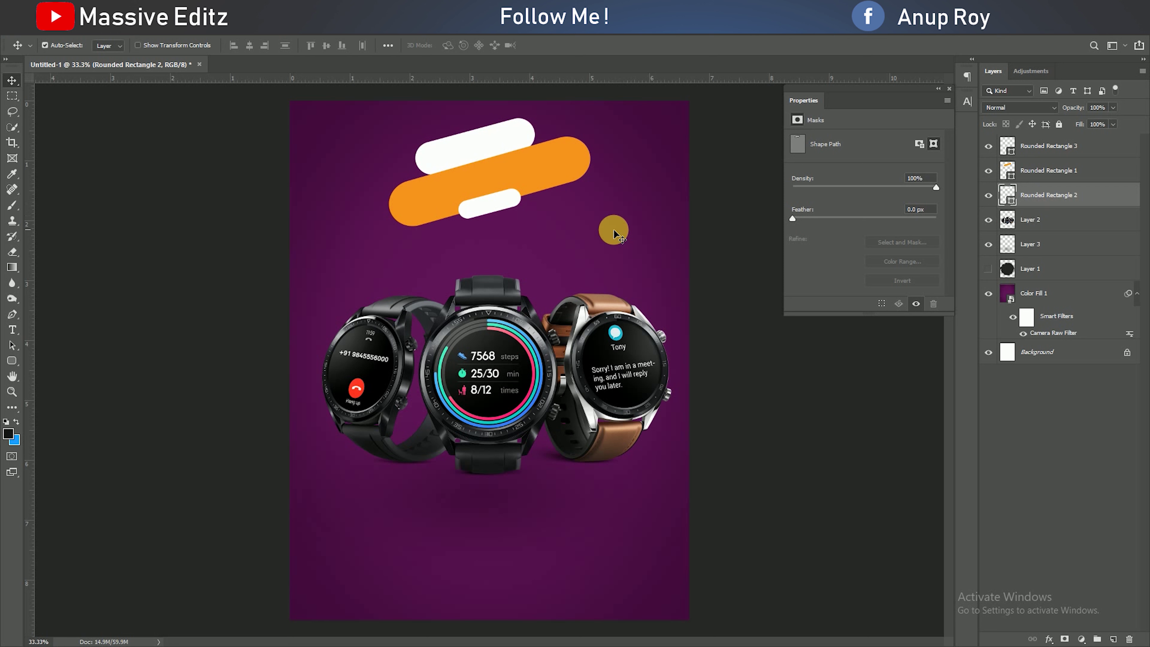
# - Add OFFER text below the banner and colour it pure black
pyautogui.click(12, 329)
pyautogui.click(527, 258)
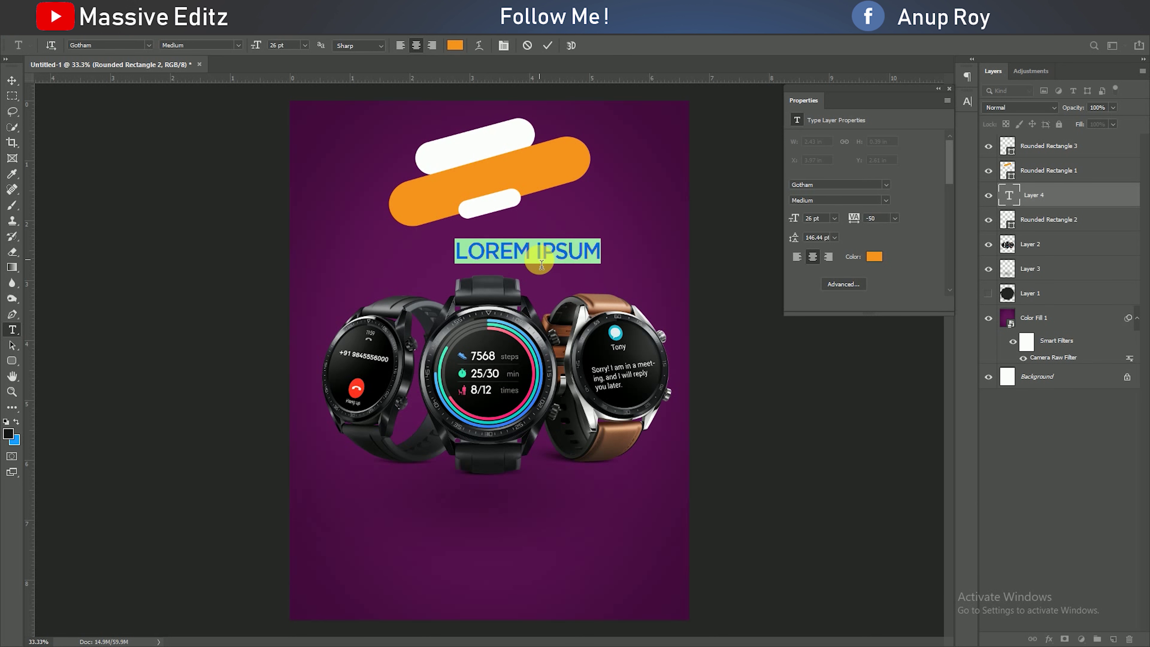
pyautogui.write('OFFER')
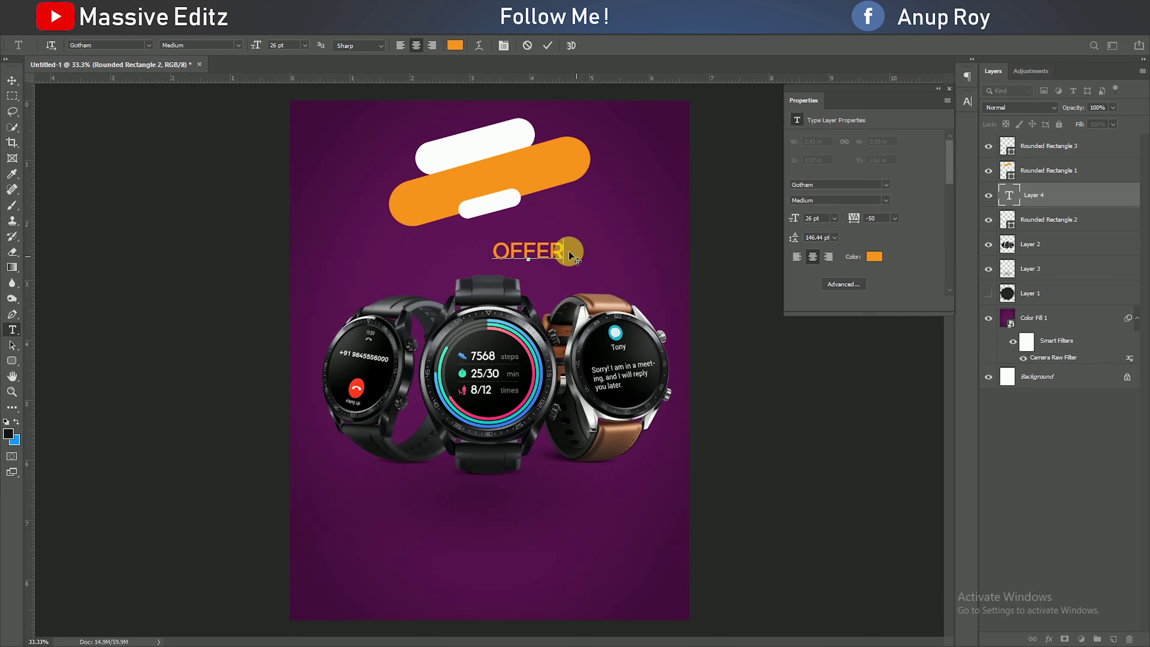
pyautogui.moveTo(570, 256); pyautogui.dragTo(473, 251)
pyautogui.click(874, 257)
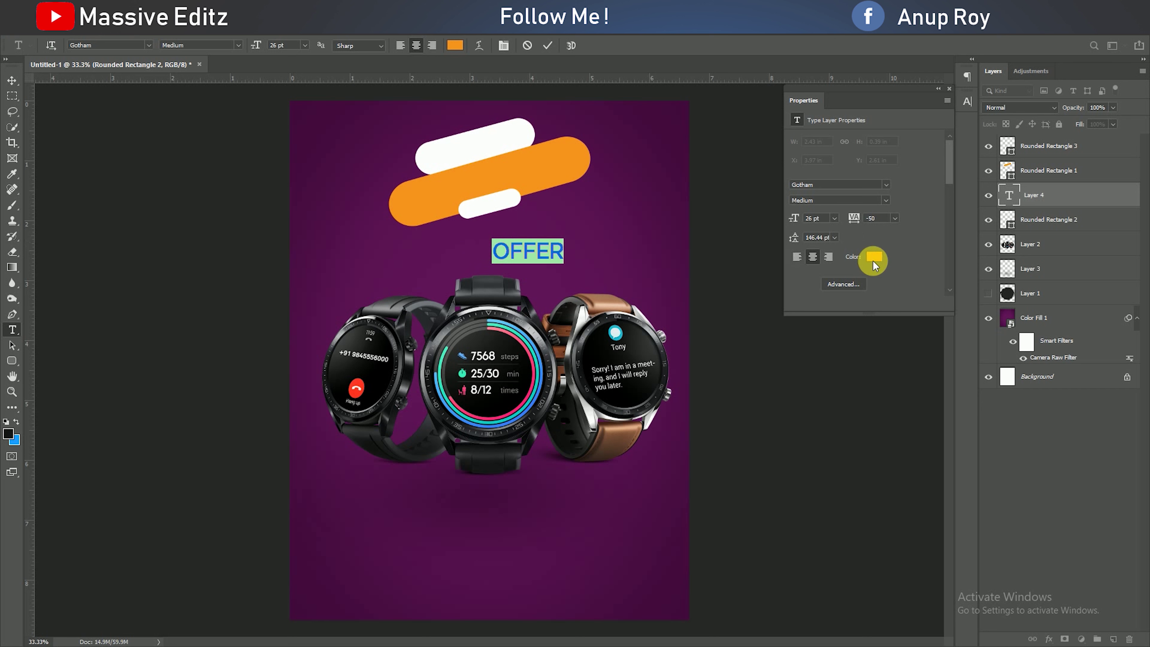
pyautogui.click(808, 299)
pyautogui.moveTo(807, 299); pyautogui.dragTo(792, 299)
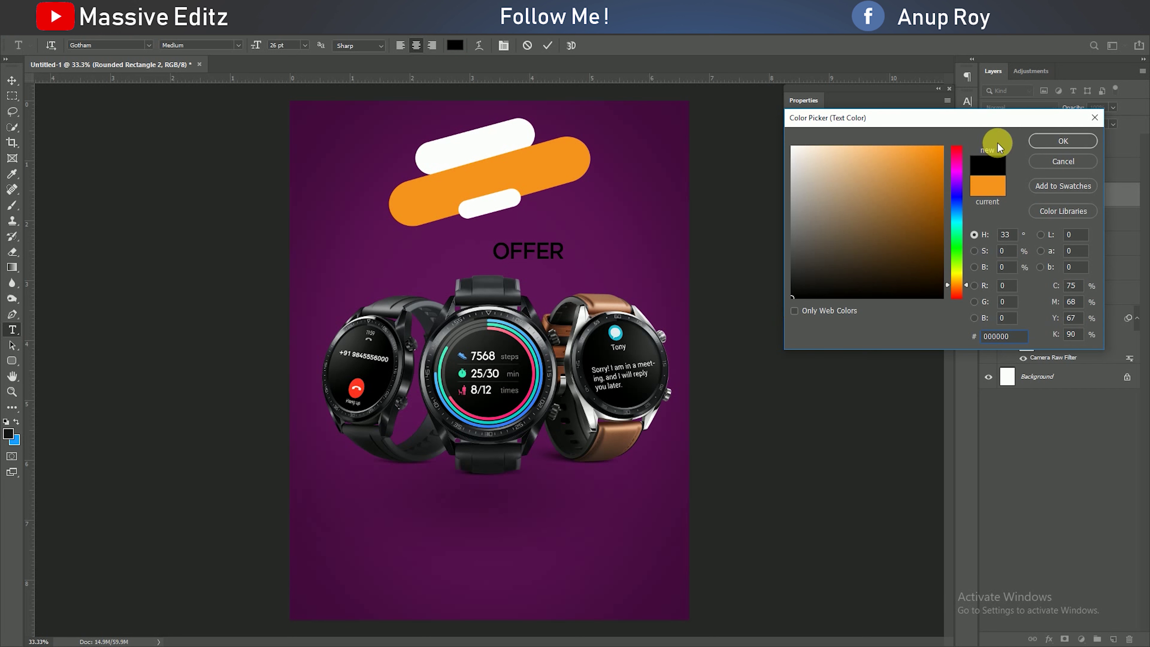
pyautogui.click(1047, 141)
pyautogui.click(548, 45)
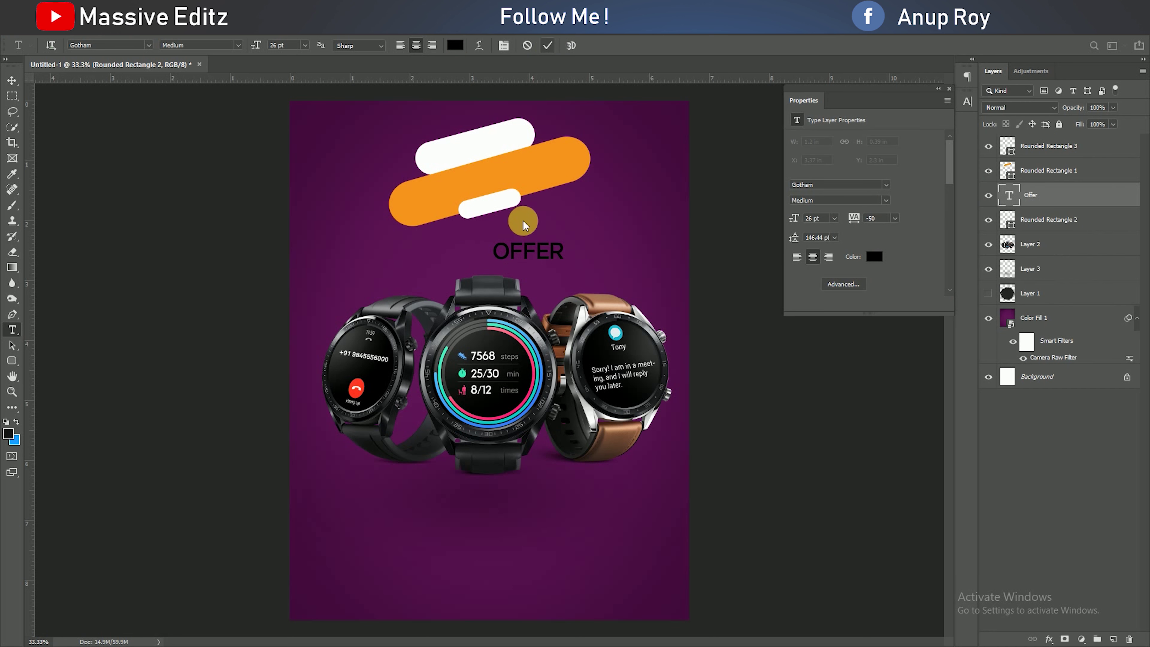
# - Move OFFER onto the top white pill and tilt it about -16.5°
pyautogui.click(10, 80)
pyautogui.moveTo(531, 250)
pyautogui.mouseDown()
pyautogui.moveTo(481, 156)
pyautogui.moveTo(526, 160)
pyautogui.mouseUp()
pyautogui.hotkey('ctrl', 't')
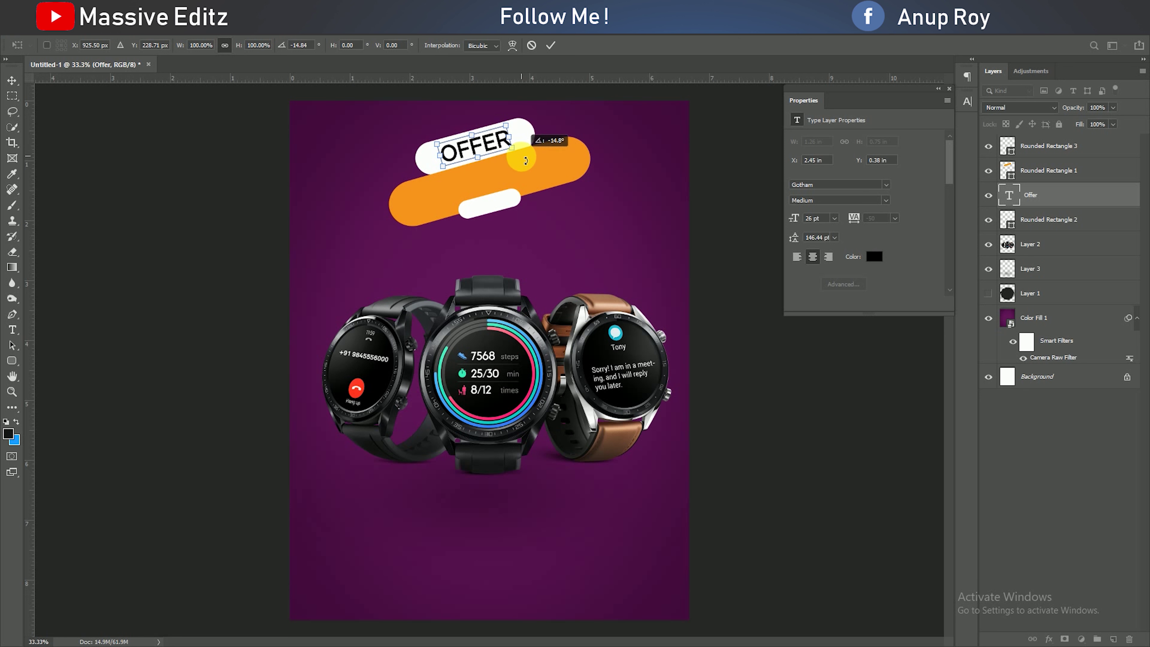
pyautogui.moveTo(525, 156); pyautogui.dragTo(527, 155)
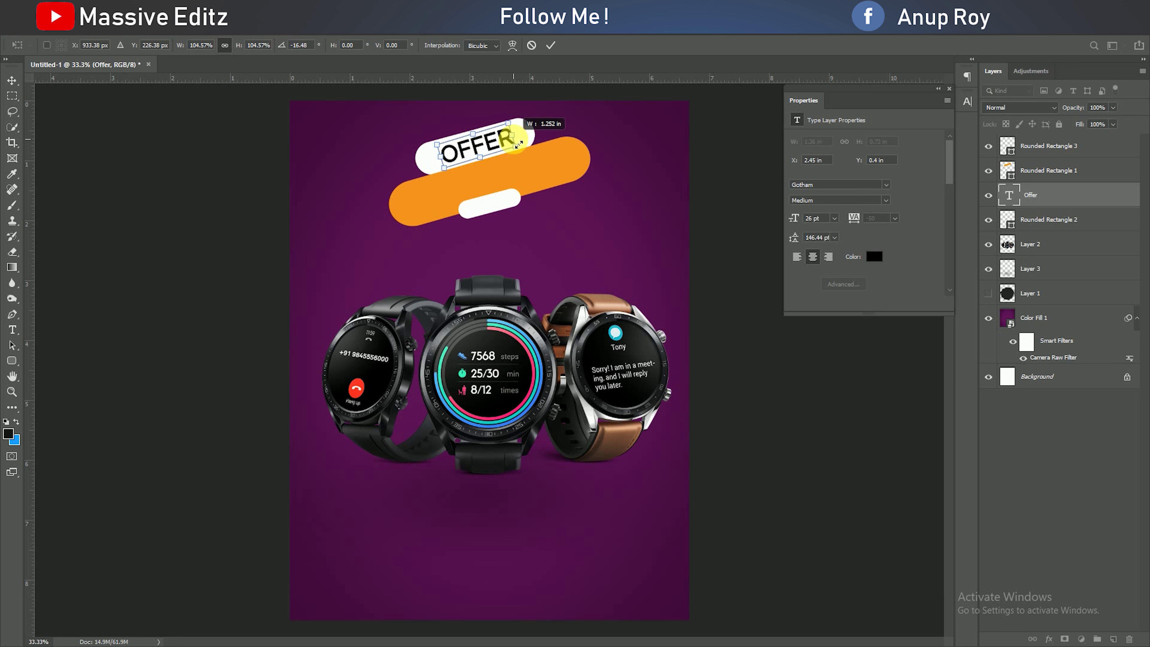
pyautogui.click(551, 45)
pyautogui.moveTo(485, 145); pyautogui.dragTo(479, 147)
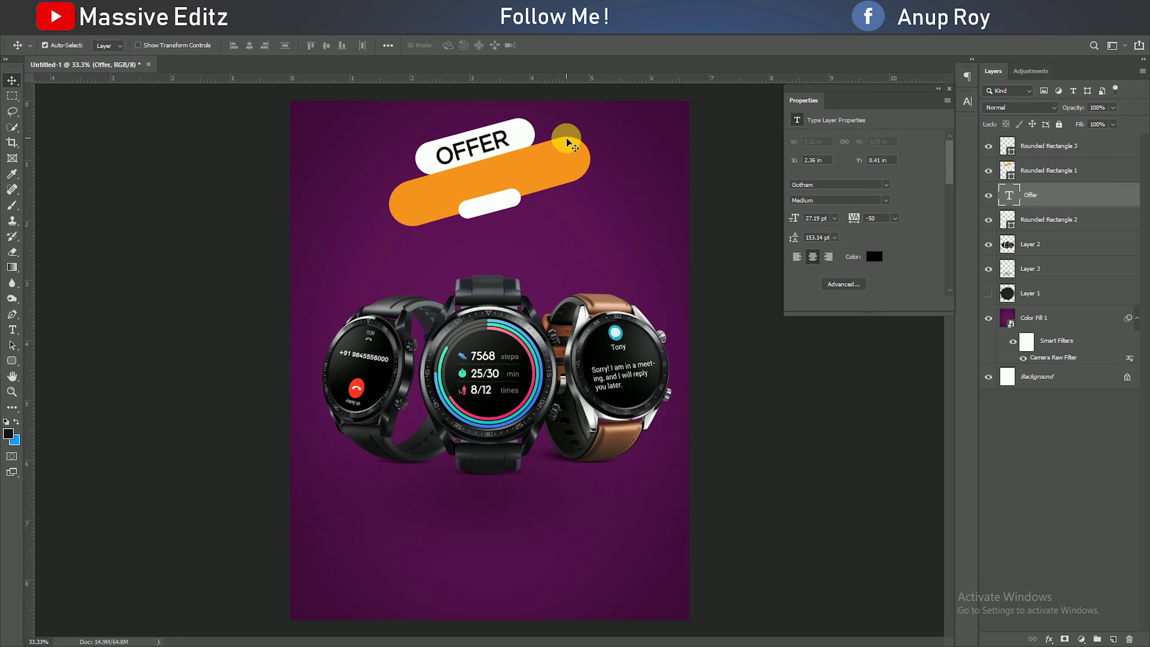
pyautogui.click(12, 330)
# - Type WATCH and shrink it to 19 pt Gotham Book
pyautogui.click(526, 272)
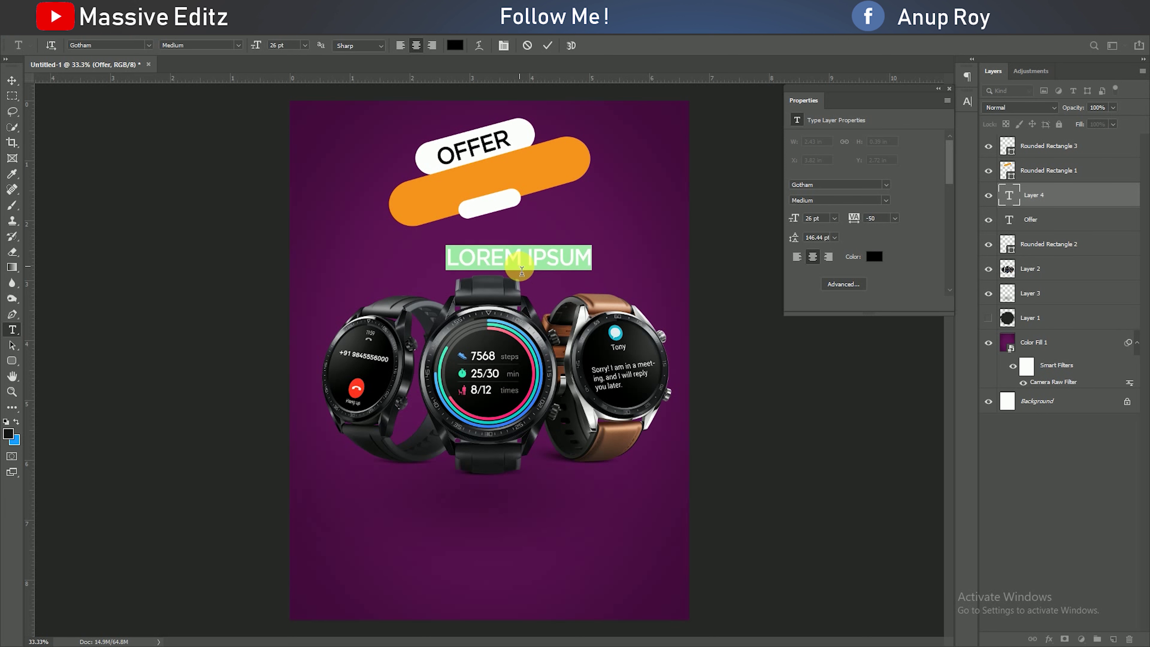
pyautogui.write('WATCH')
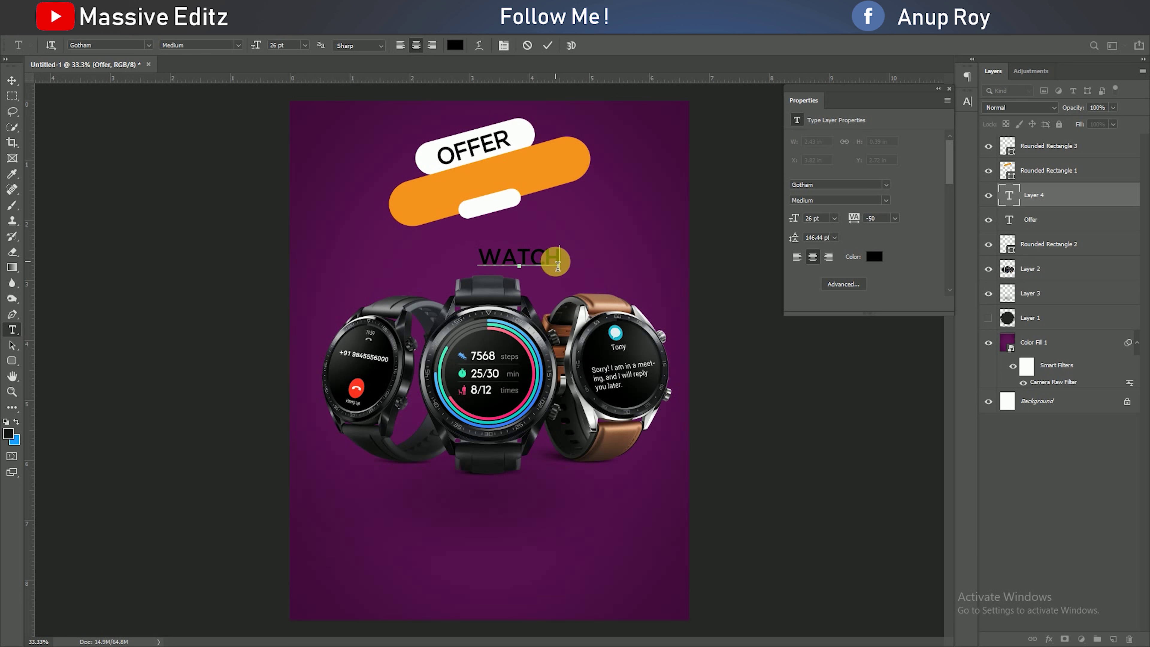
pyautogui.moveTo(555, 258); pyautogui.dragTo(457, 259)
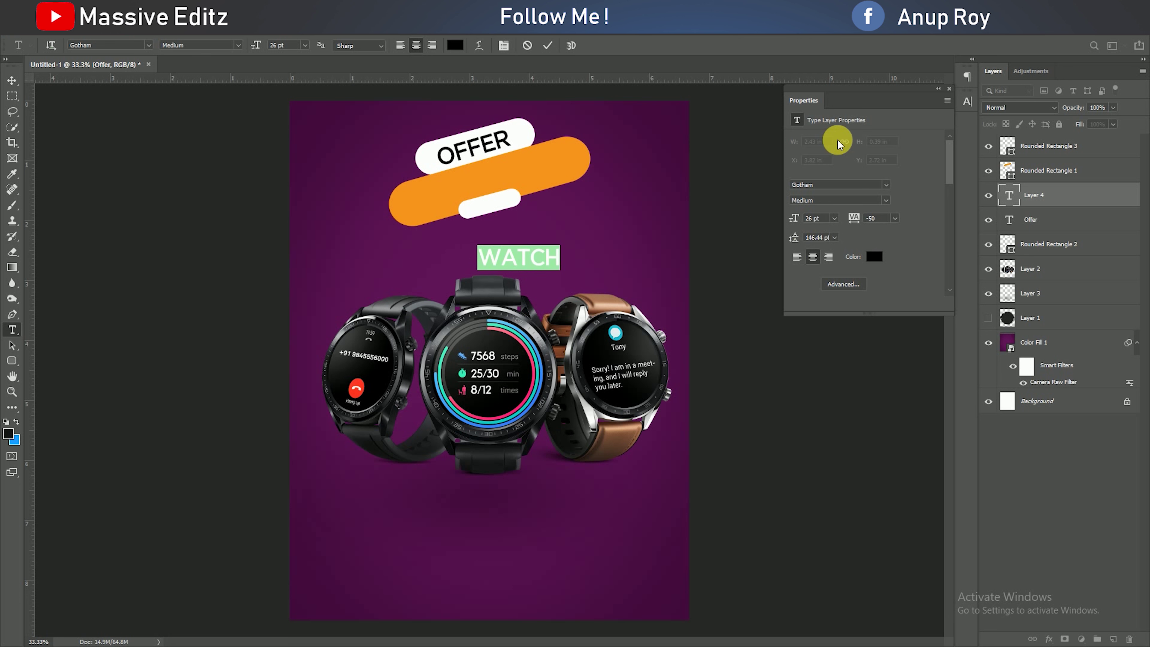
pyautogui.click(949, 88)
pyautogui.click(959, 101)
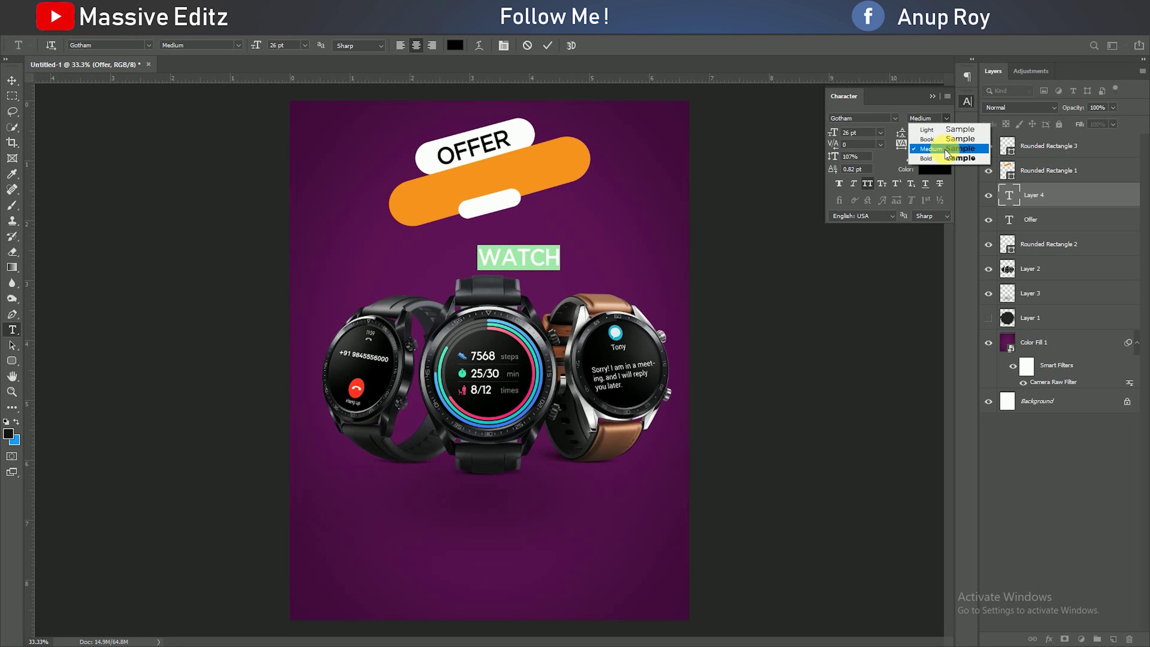
pyautogui.moveTo(834, 136); pyautogui.dragTo(832, 137)
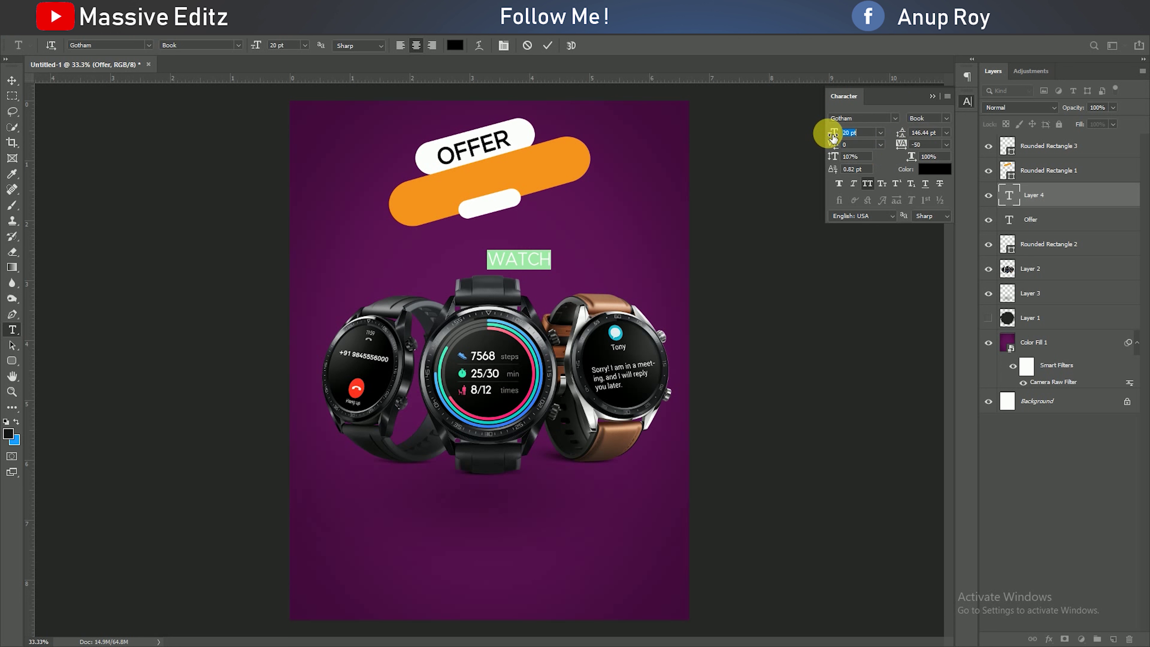
pyautogui.click(547, 45)
# - Place WATCH on the small white pill, raise its layer to the top, and tilt it
pyautogui.click(12, 80)
pyautogui.moveTo(533, 265); pyautogui.dragTo(503, 208)
pyautogui.moveTo(1104, 188); pyautogui.dragTo(1092, 147)
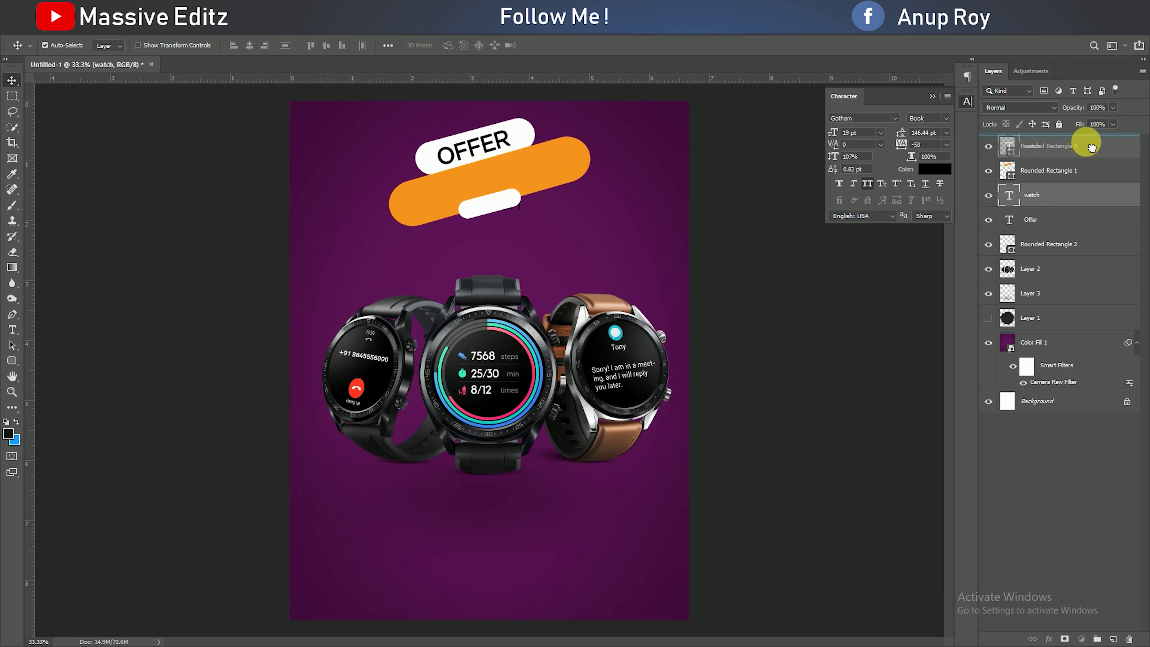
pyautogui.hotkey('ctrl', 't')
pyautogui.moveTo(542, 195); pyautogui.dragTo(539, 211)
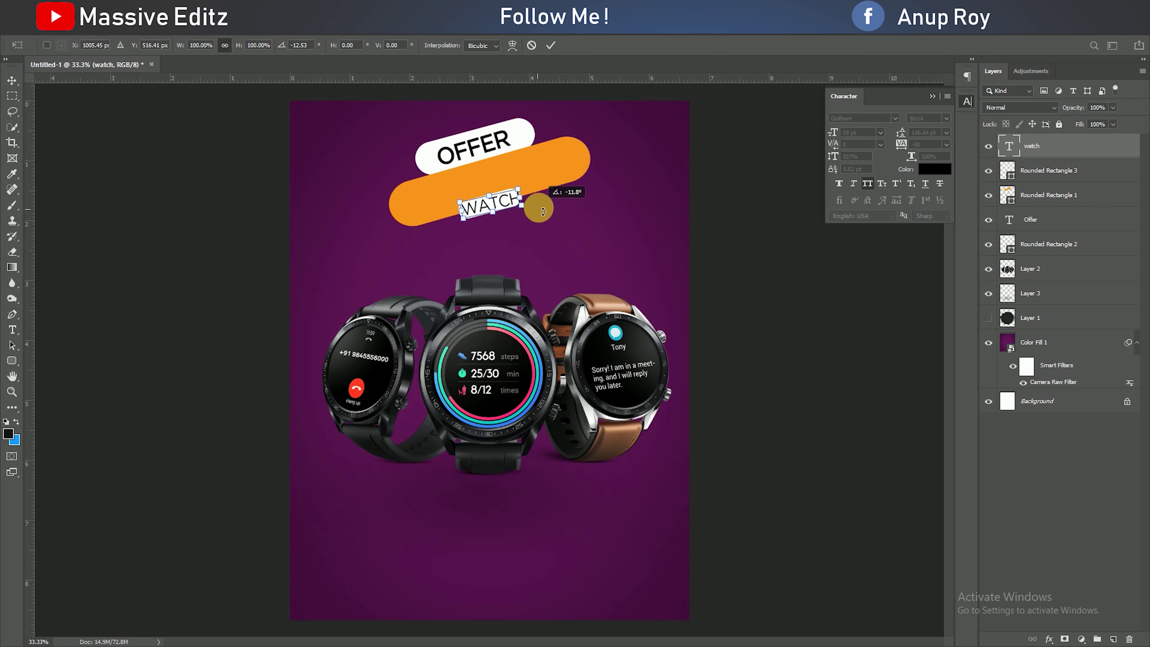
pyautogui.click(550, 45)
pyautogui.click(988, 146)
# - Add SPECIAL MAN text left of the watches as white 24 pt Bold
pyautogui.press('t')
pyautogui.click(379, 278)
pyautogui.write('SPECIAL MAN')
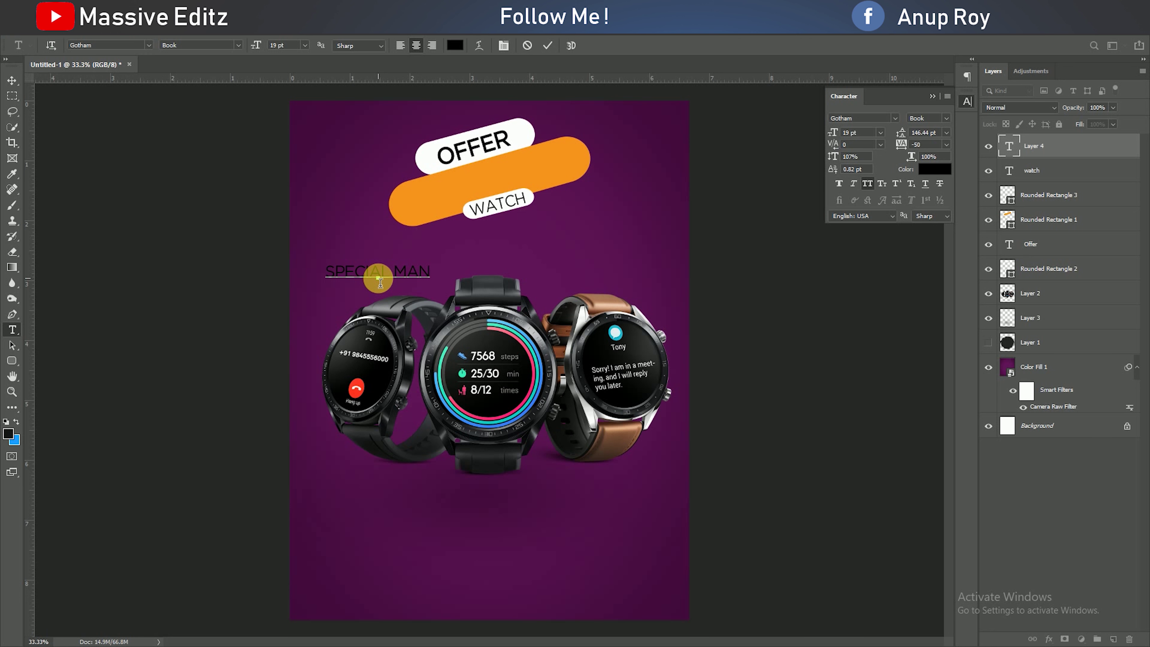
pyautogui.hotkey('ctrl', 'a')
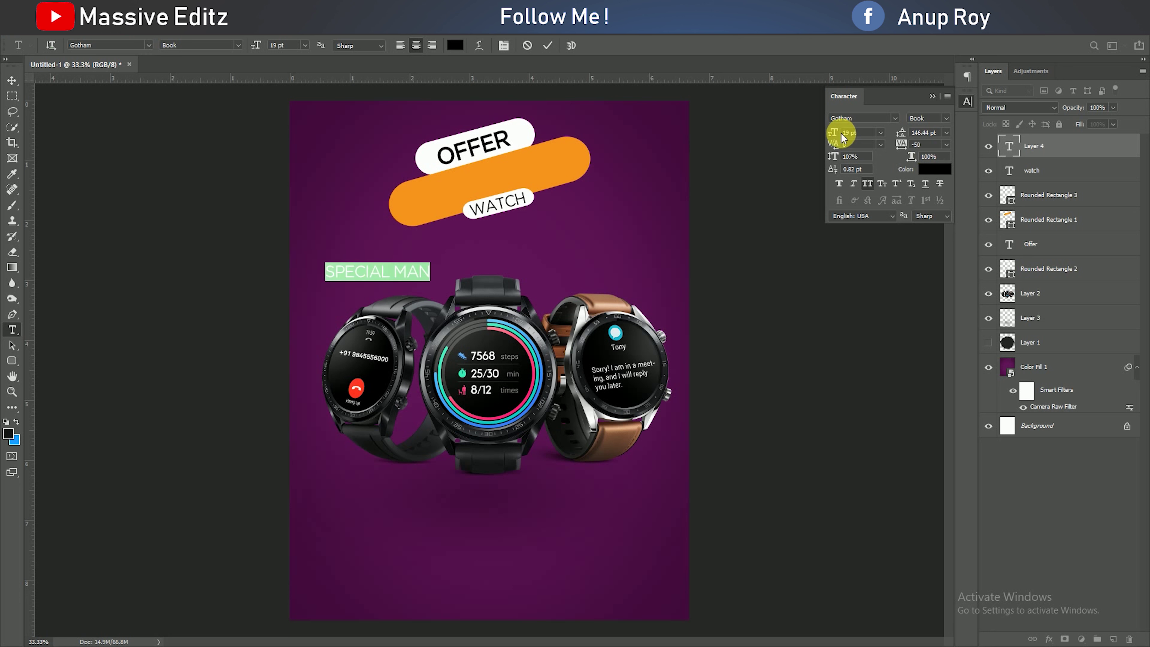
pyautogui.moveTo(844, 138); pyautogui.dragTo(851, 138)
pyautogui.click(946, 119)
pyautogui.click(911, 156)
pyautogui.click(792, 142)
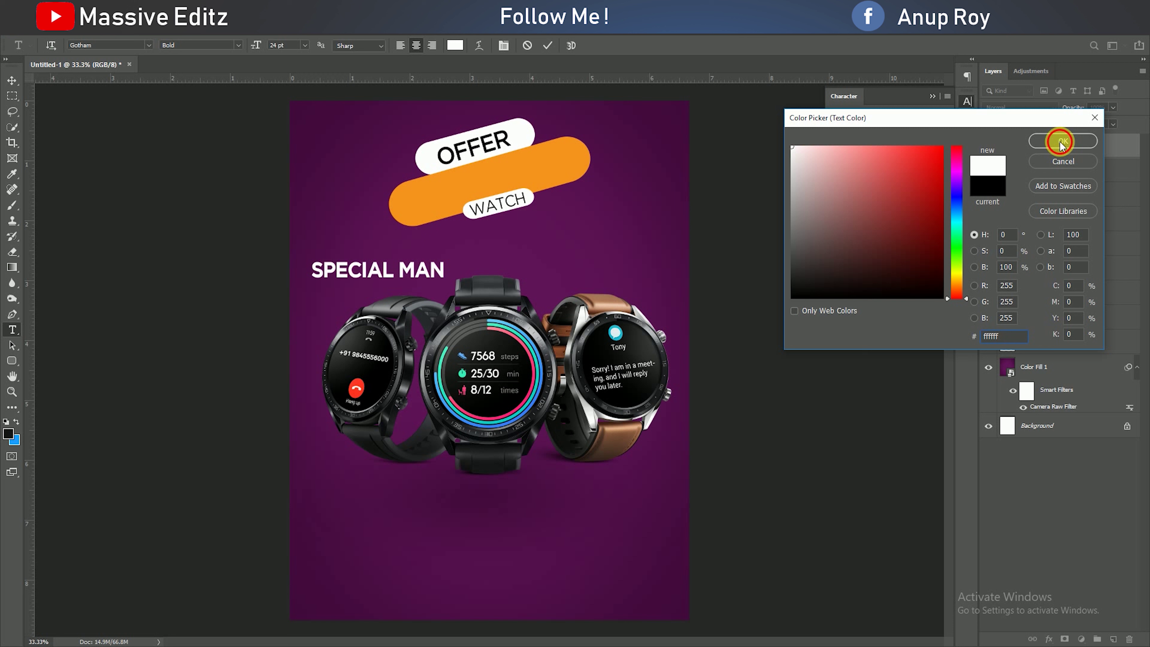
pyautogui.click(1056, 141)
pyautogui.click(548, 46)
# - Move SPECIAL MAN onto the orange bar, tilt about -17°, and scale to about 117%
pyautogui.press('v')
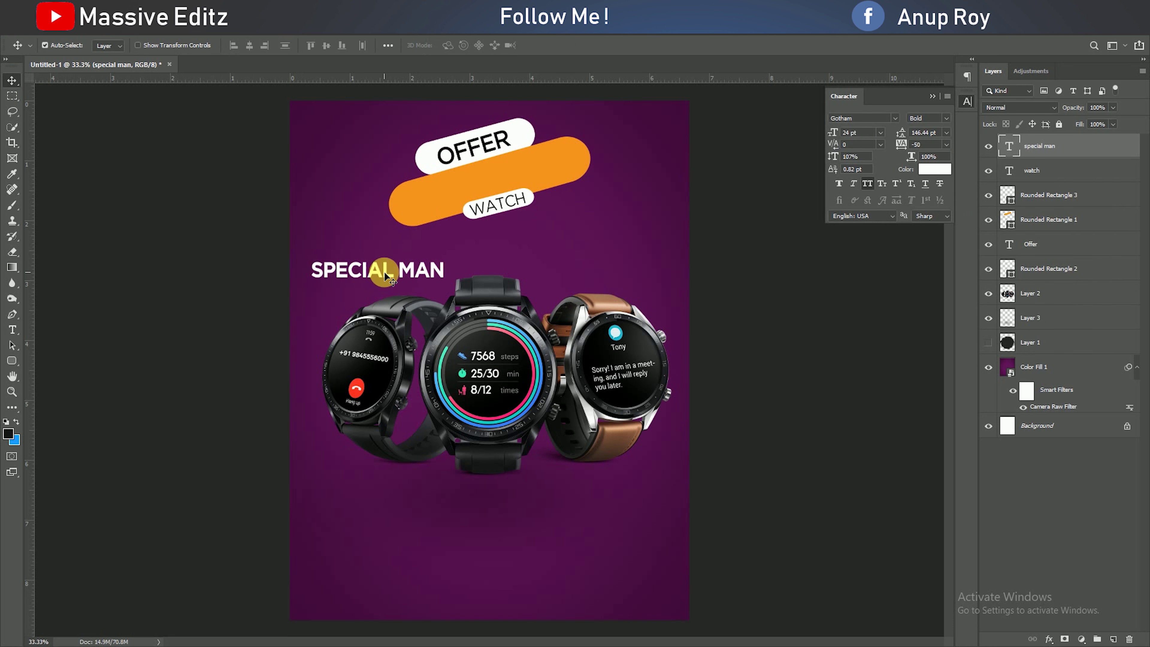
pyautogui.moveTo(385, 274); pyautogui.dragTo(495, 196)
pyautogui.hotkey('ctrl', 't')
pyautogui.moveTo(560, 213)
pyautogui.mouseDown()
pyautogui.moveTo(555, 177)
pyautogui.moveTo(572, 181)
pyautogui.mouseUp()
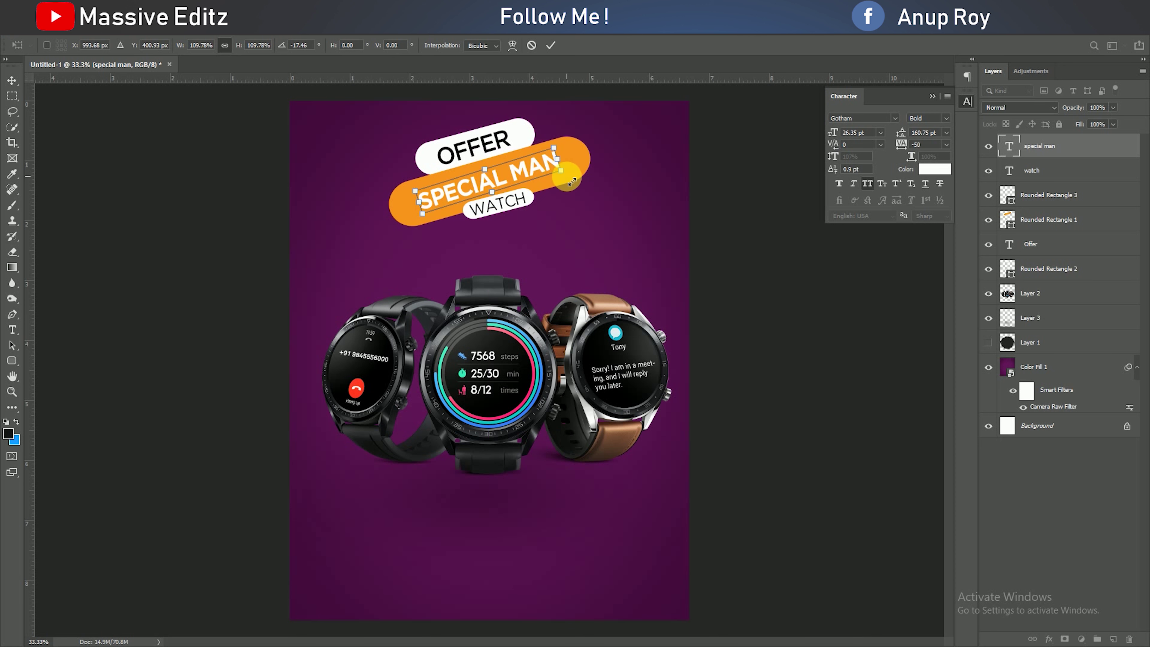
pyautogui.moveTo(572, 181); pyautogui.dragTo(589, 168)
pyautogui.moveTo(423, 223); pyautogui.dragTo(428, 227)
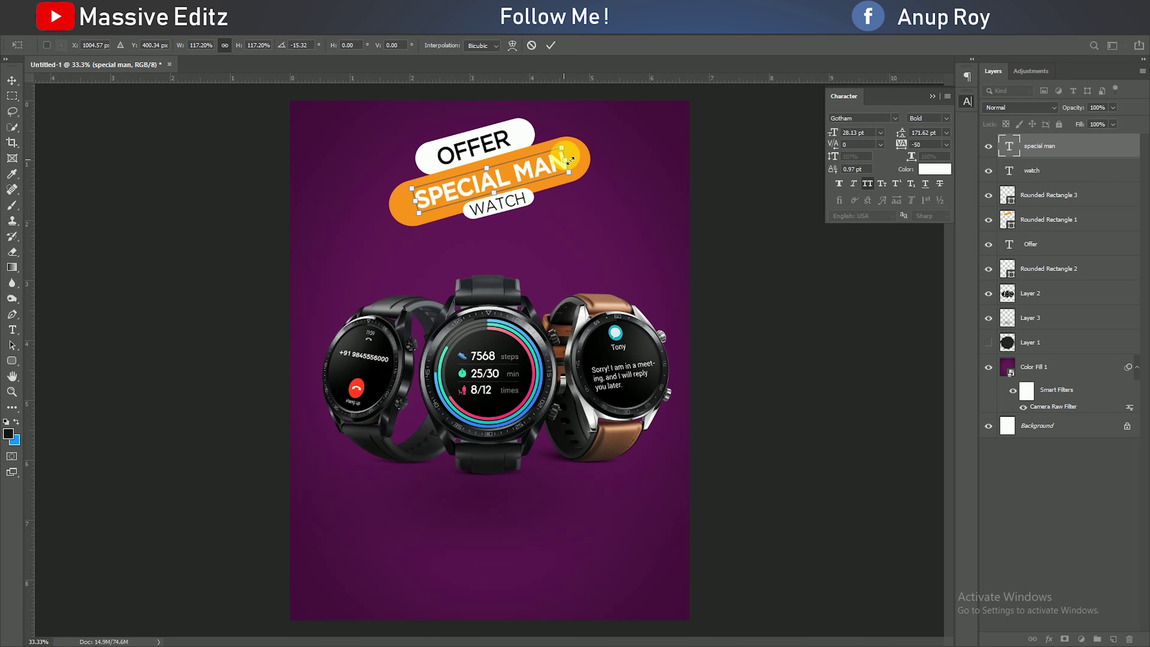
pyautogui.click(550, 45)
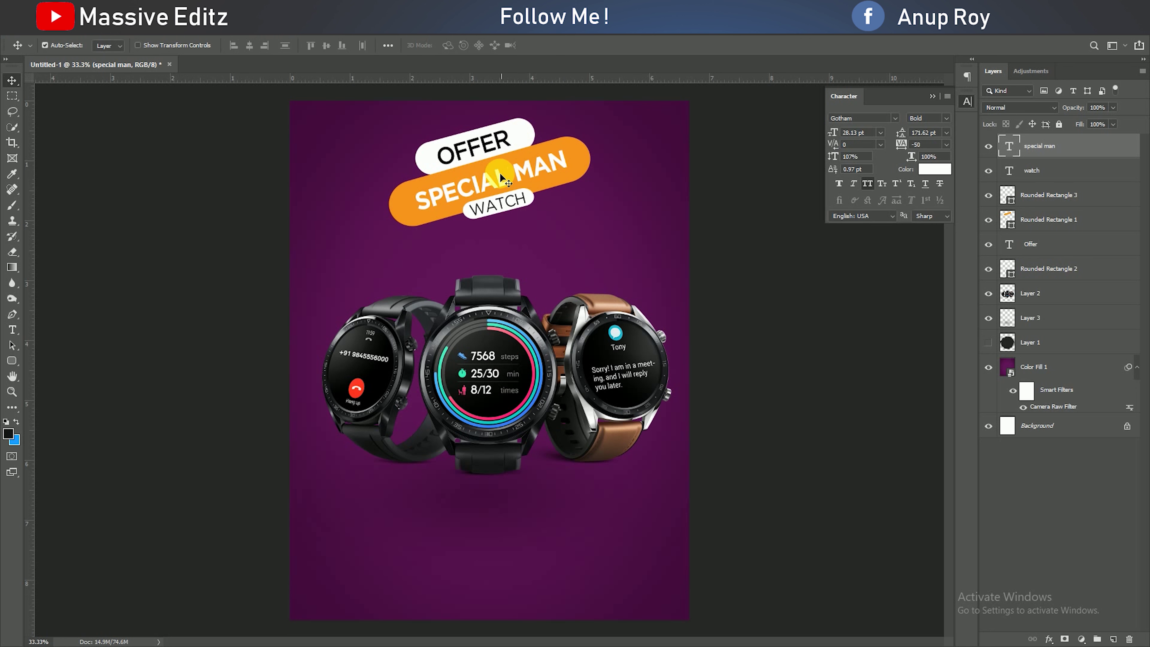
pyautogui.moveTo(497, 174); pyautogui.dragTo(500, 177)
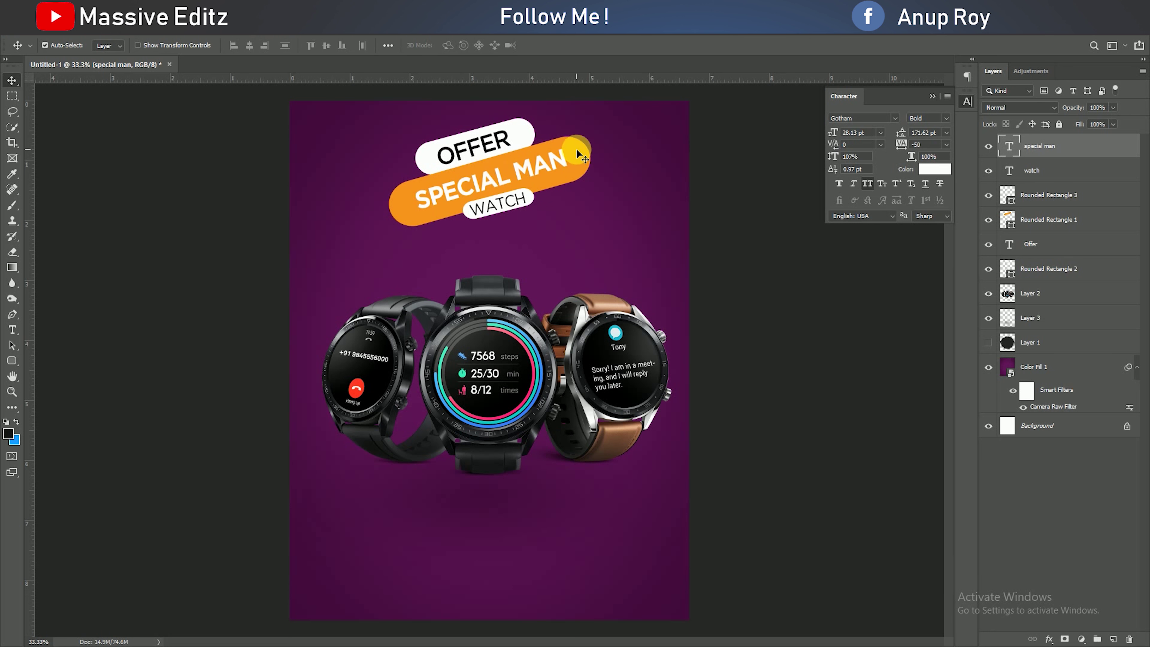
# - Type GREAT DEAL WITH US near the poster bottom in 17 pt Gotham Book
pyautogui.click(12, 329)
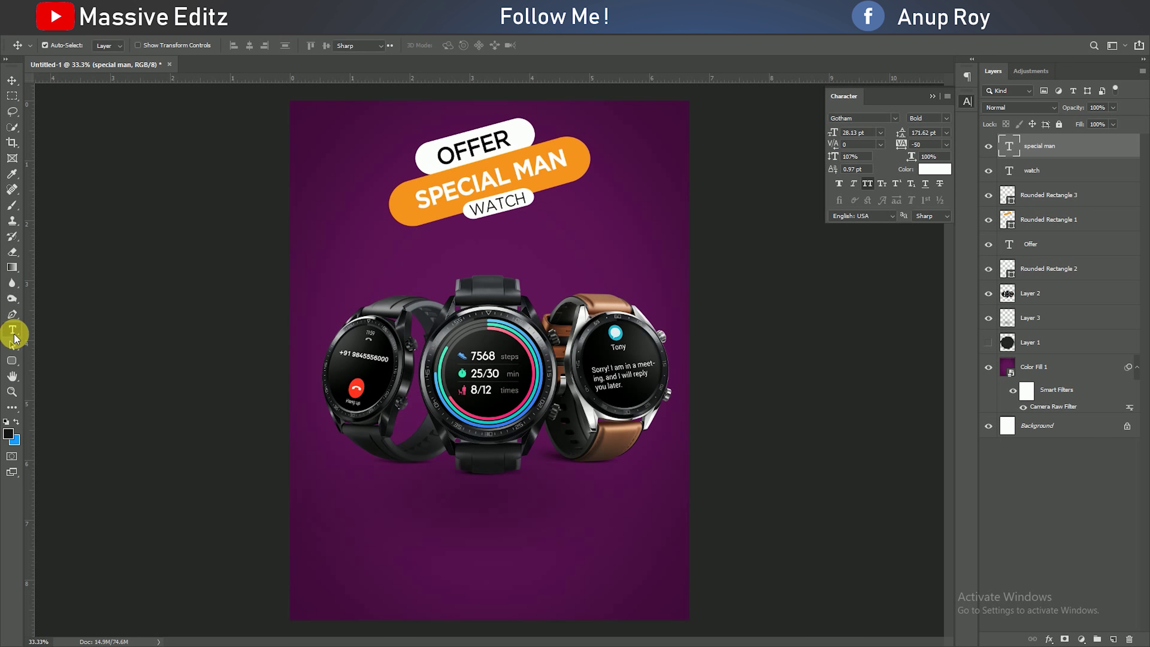
pyautogui.click(451, 562)
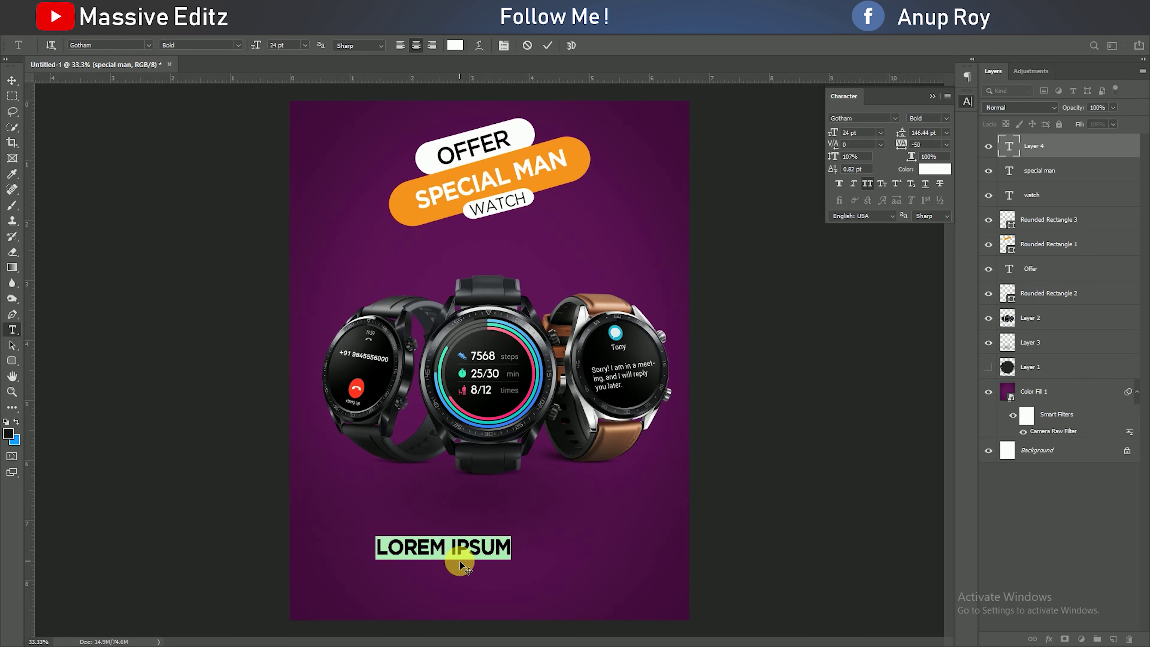
pyautogui.write('GREAT')
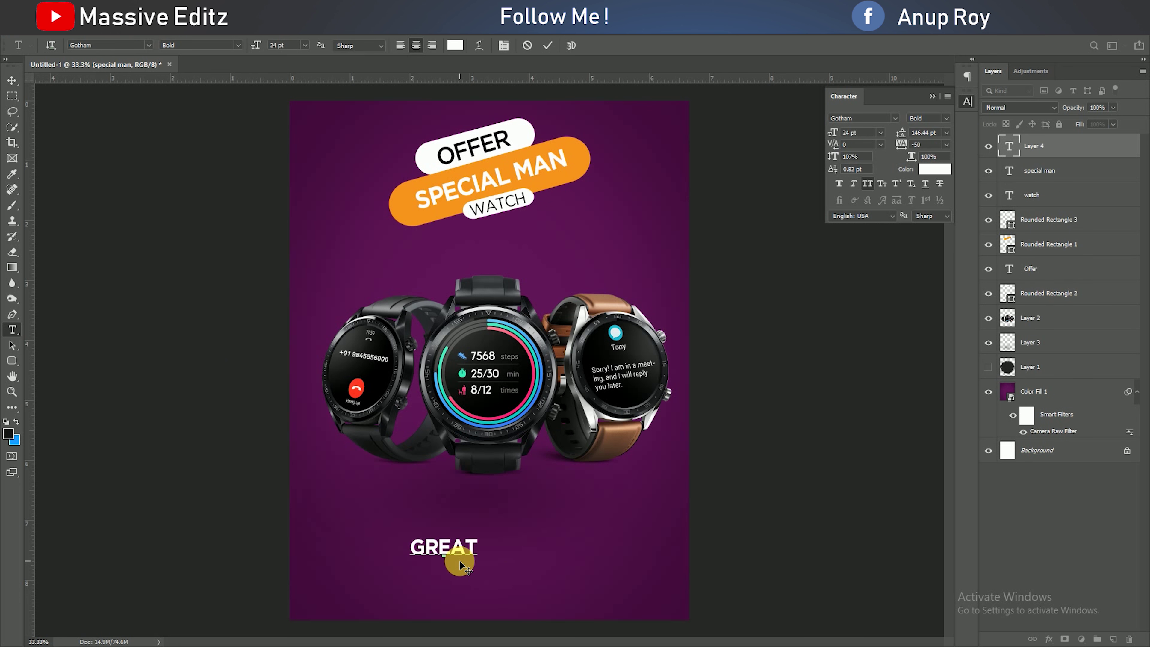
pyautogui.write(' DEAL WITH US')
pyautogui.hotkey('ctrl', 'a')
pyautogui.click(947, 118)
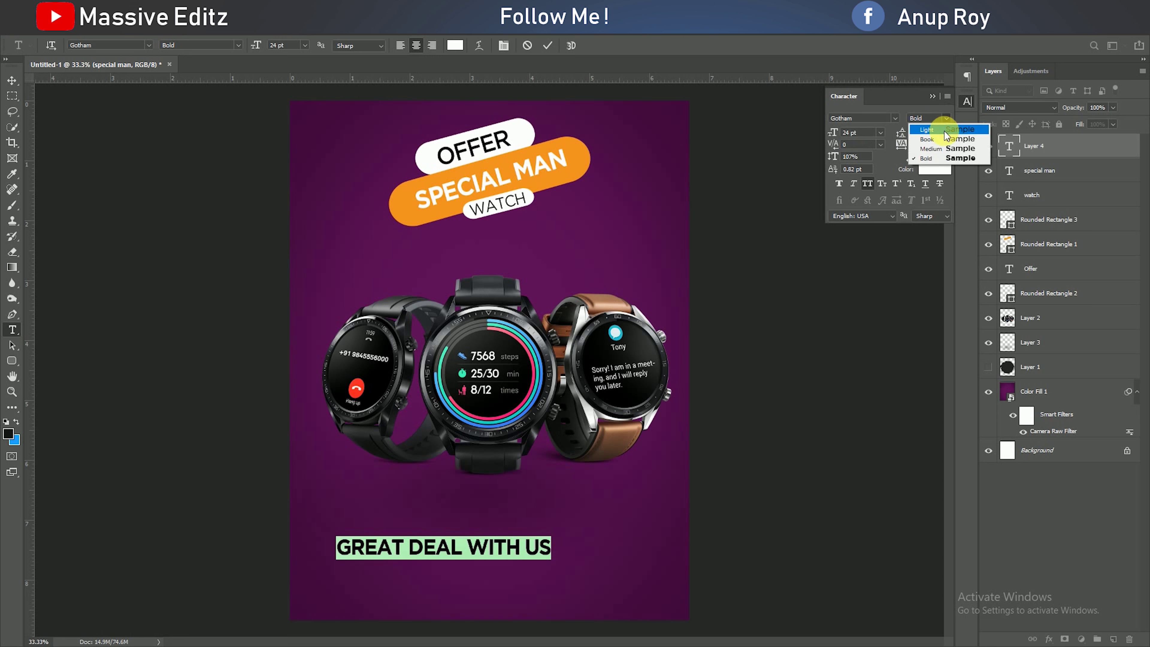
pyautogui.click(924, 142)
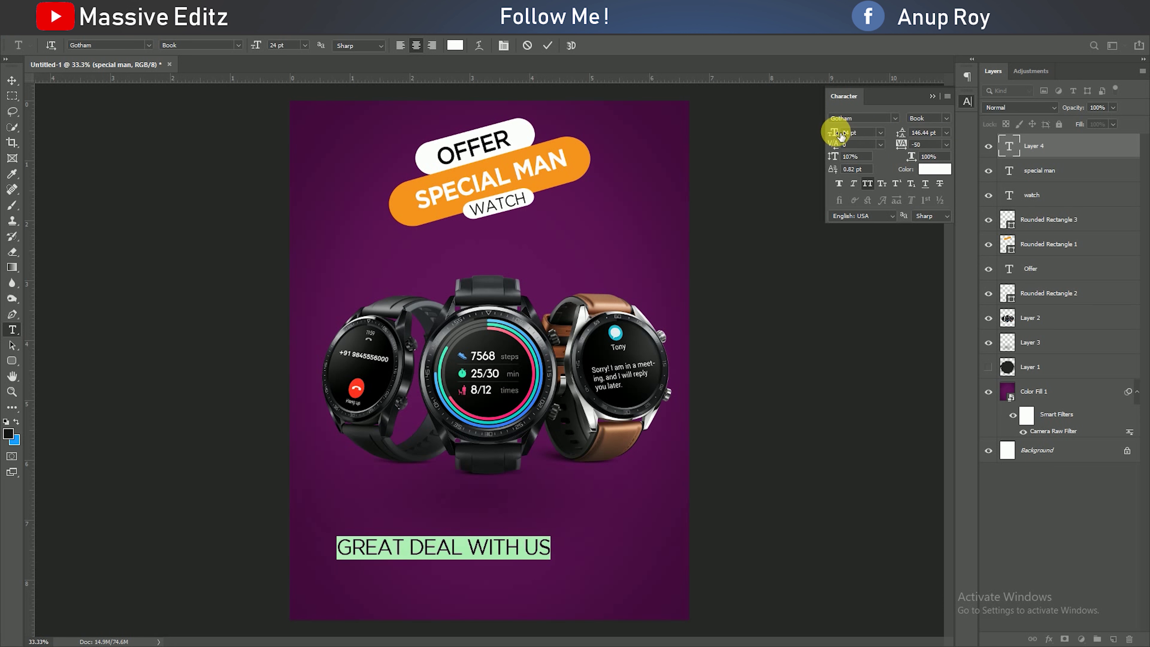
pyautogui.moveTo(840, 136); pyautogui.dragTo(831, 136)
# - Centre the GREAT DEAL WITH US line below the watches
pyautogui.click(12, 82)
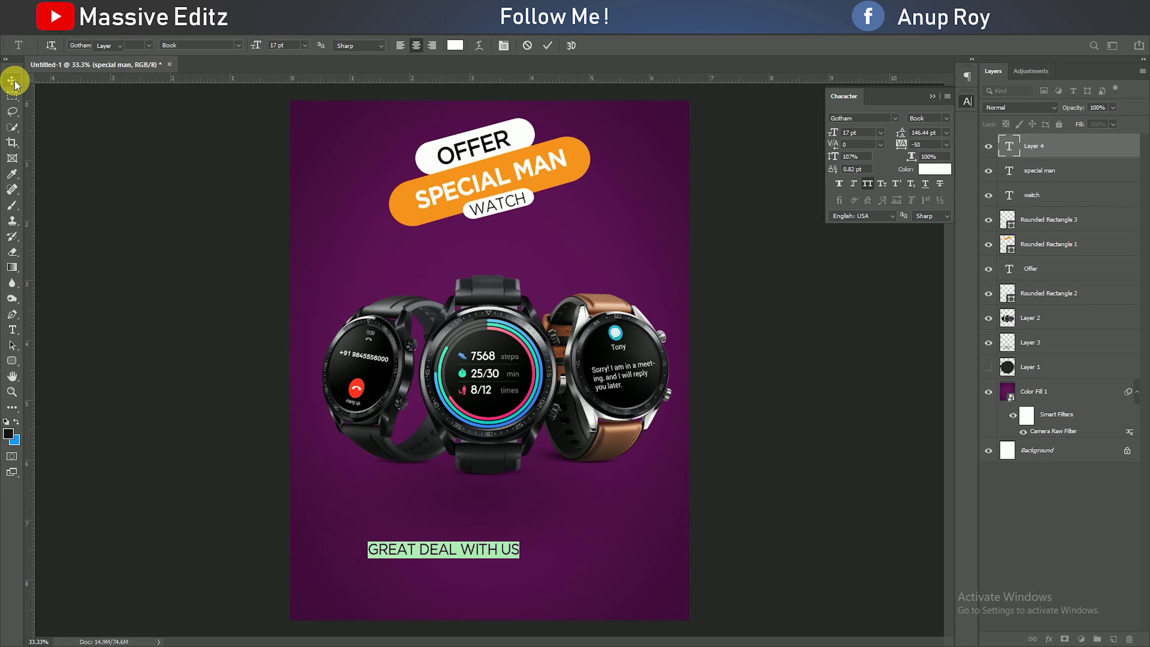
pyautogui.click(516, 551)
pyautogui.moveTo(516, 550); pyautogui.dragTo(588, 569)
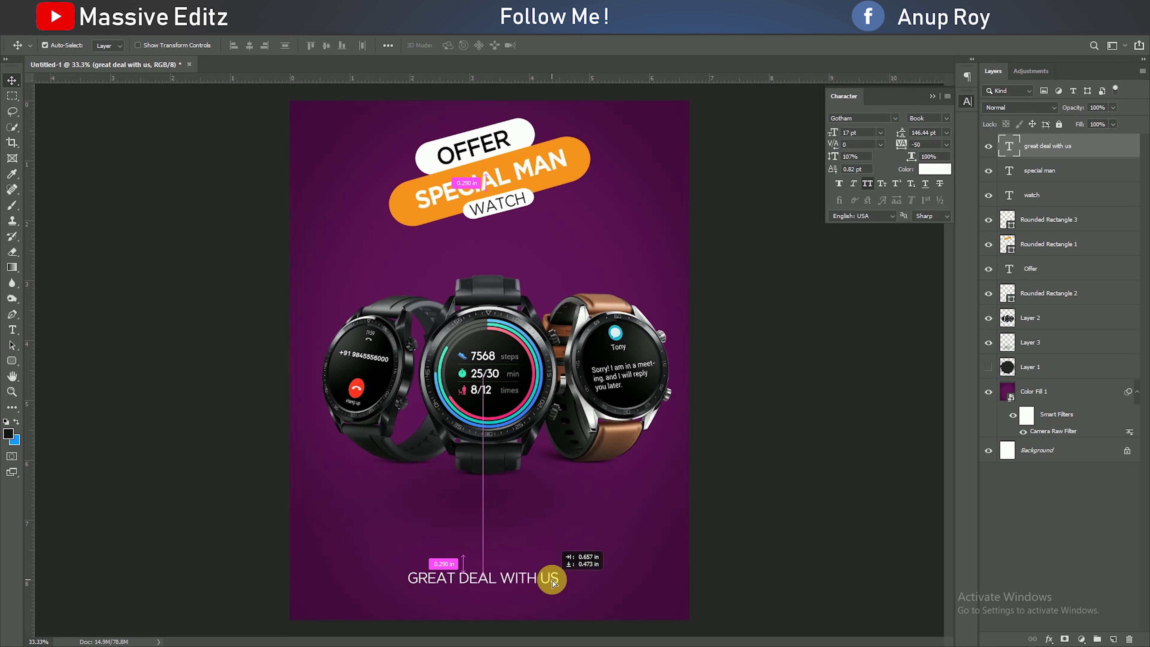
# - Add NOW UP TO 50% DISCOUNT in banner orange #f7941d, Gotham Medium 20 pt
pyautogui.click(12, 329)
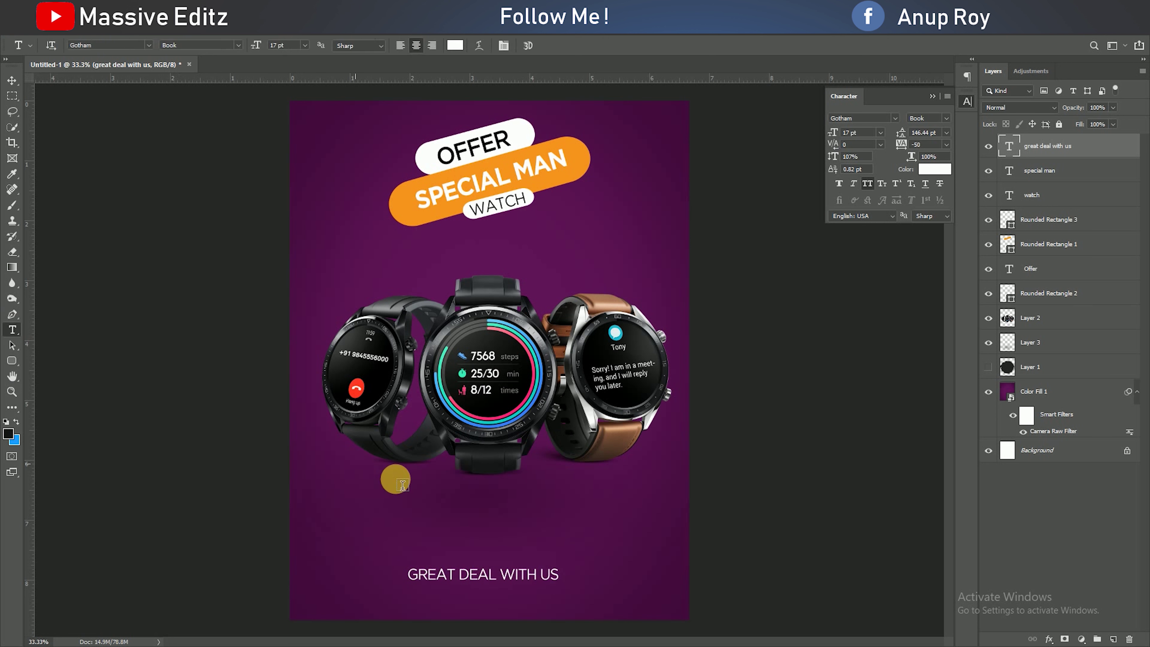
pyautogui.click(465, 529)
pyautogui.write('NOW UP TO 50')
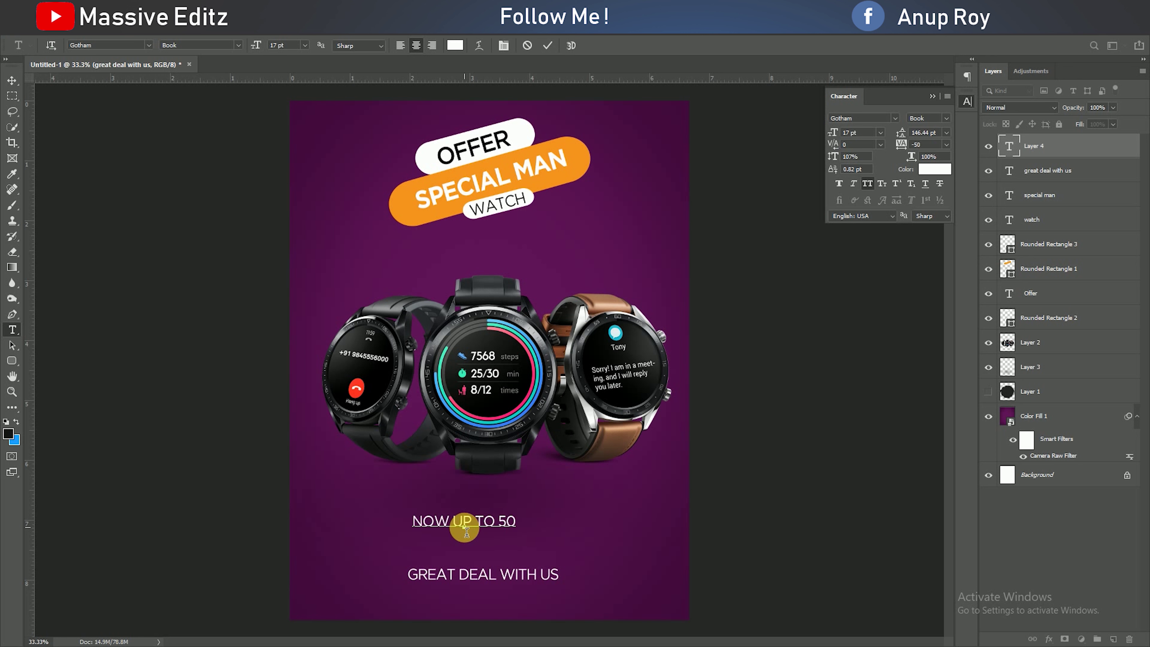
pyautogui.write('SCOUNT')
pyautogui.hotkey('ctrl', 'a')
pyautogui.click(935, 169)
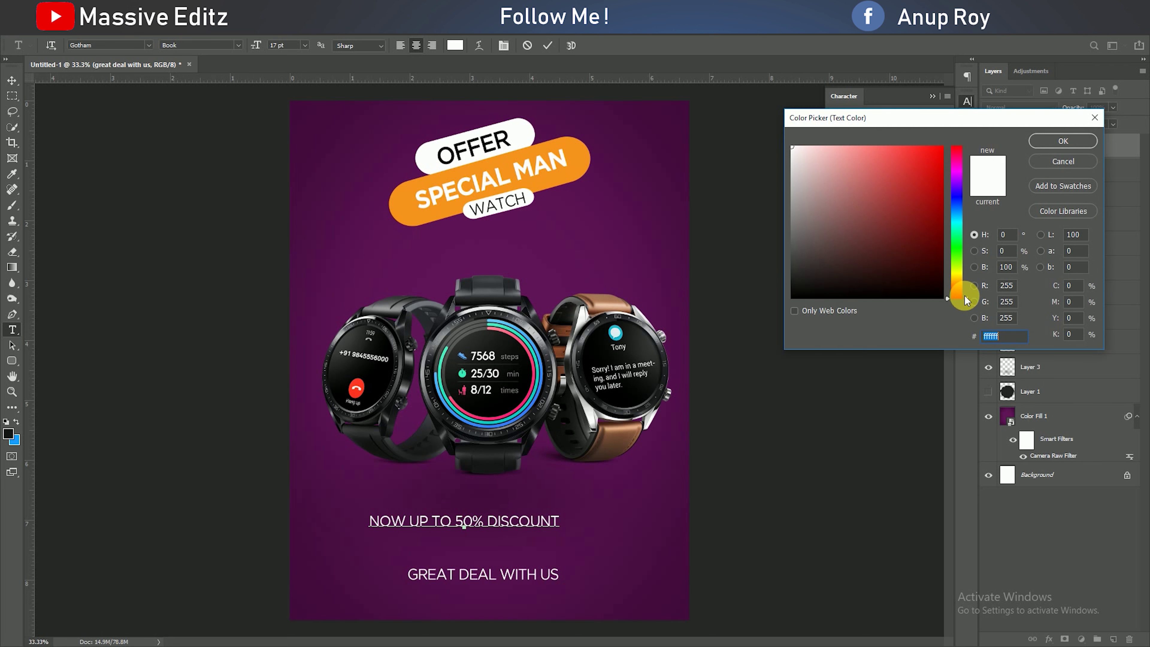
pyautogui.click(598, 149)
pyautogui.click(1053, 142)
pyautogui.click(929, 117)
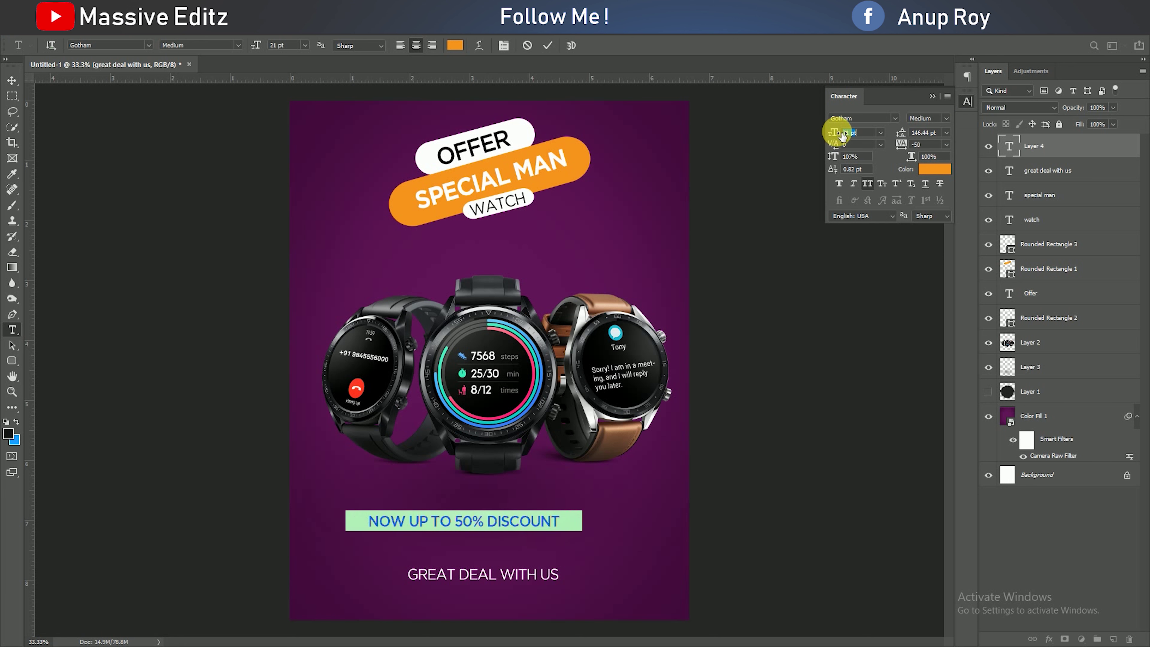
pyautogui.moveTo(834, 132); pyautogui.dragTo(841, 132)
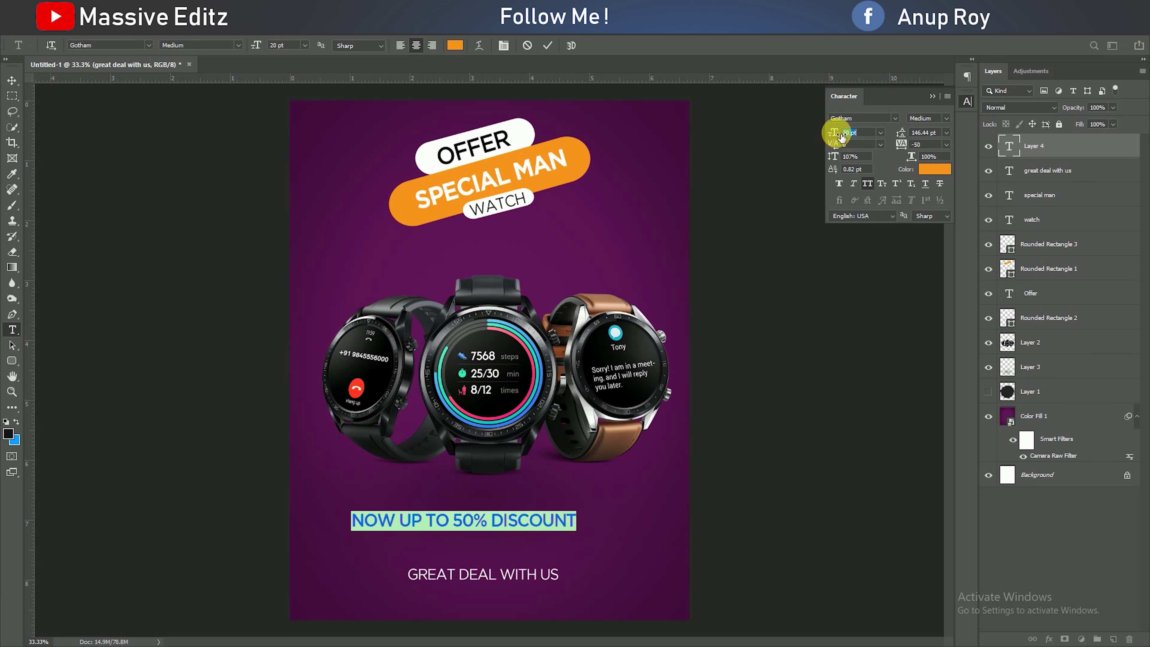
pyautogui.click(932, 96)
# - Put the discount line under the tagline, raise both lines, and narrow GREAT DEAL WITH US
pyautogui.click(12, 81)
pyautogui.moveTo(513, 521); pyautogui.dragTo(535, 606)
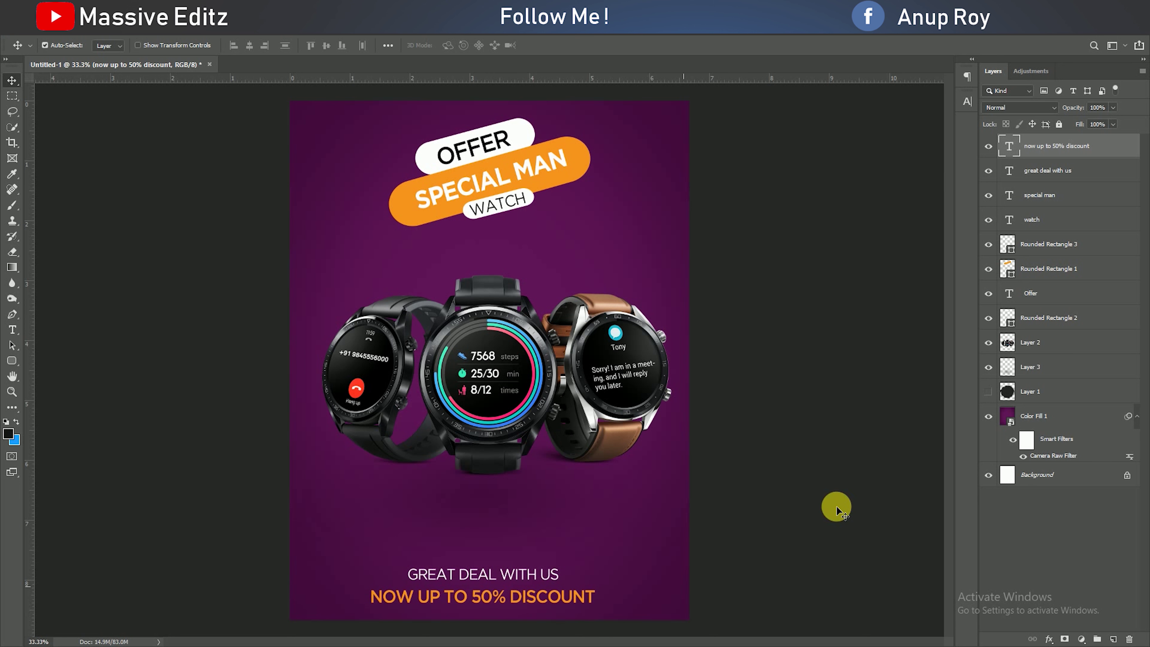
pyautogui.keyDown('shift'); pyautogui.click(1047, 170); pyautogui.keyUp('shift')
pyautogui.moveTo(516, 579); pyautogui.dragTo(530, 547)
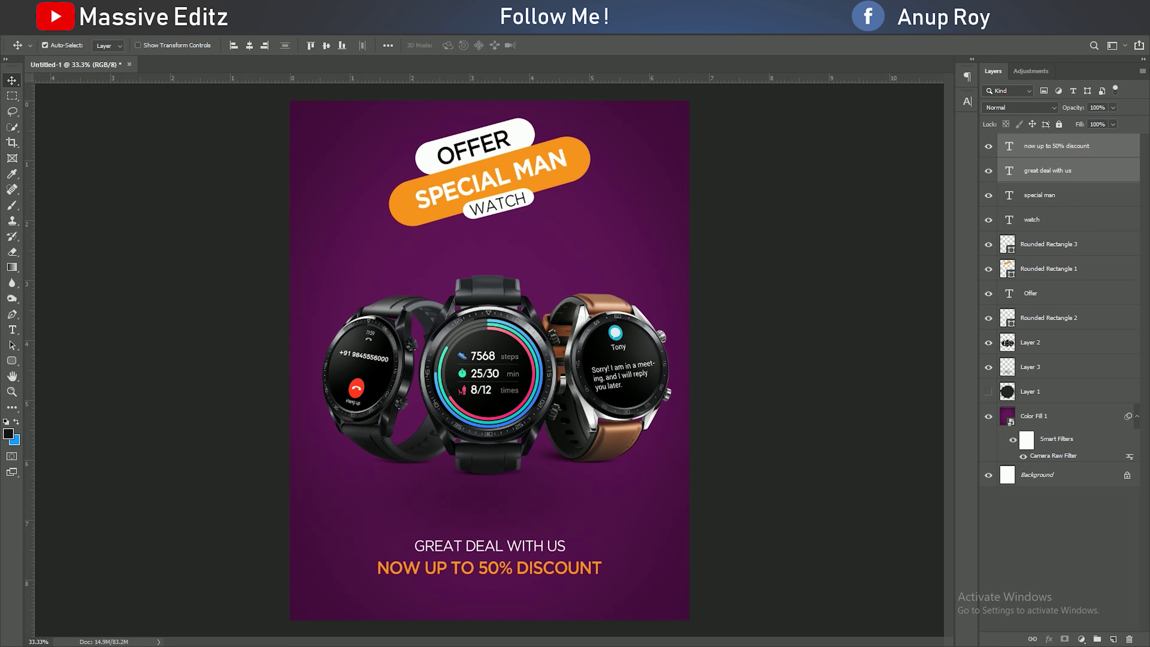
pyautogui.click(1042, 170)
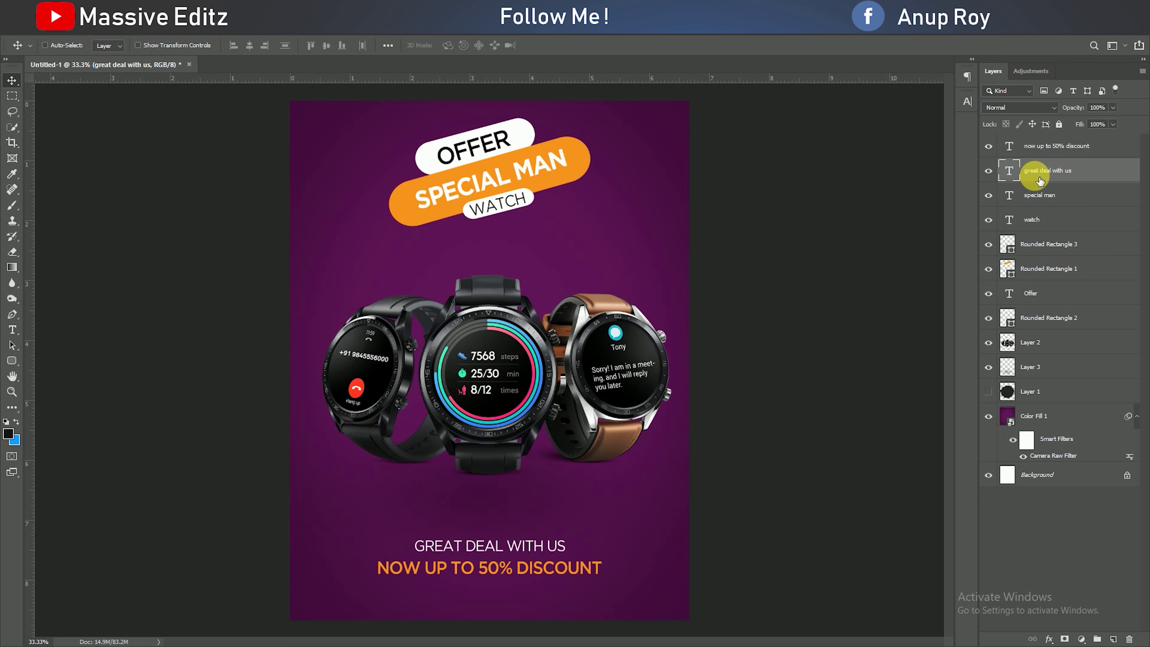
pyautogui.hotkey('ctrl', 't')
pyautogui.moveTo(569, 541); pyautogui.dragTo(540, 550)
pyautogui.click(551, 45)
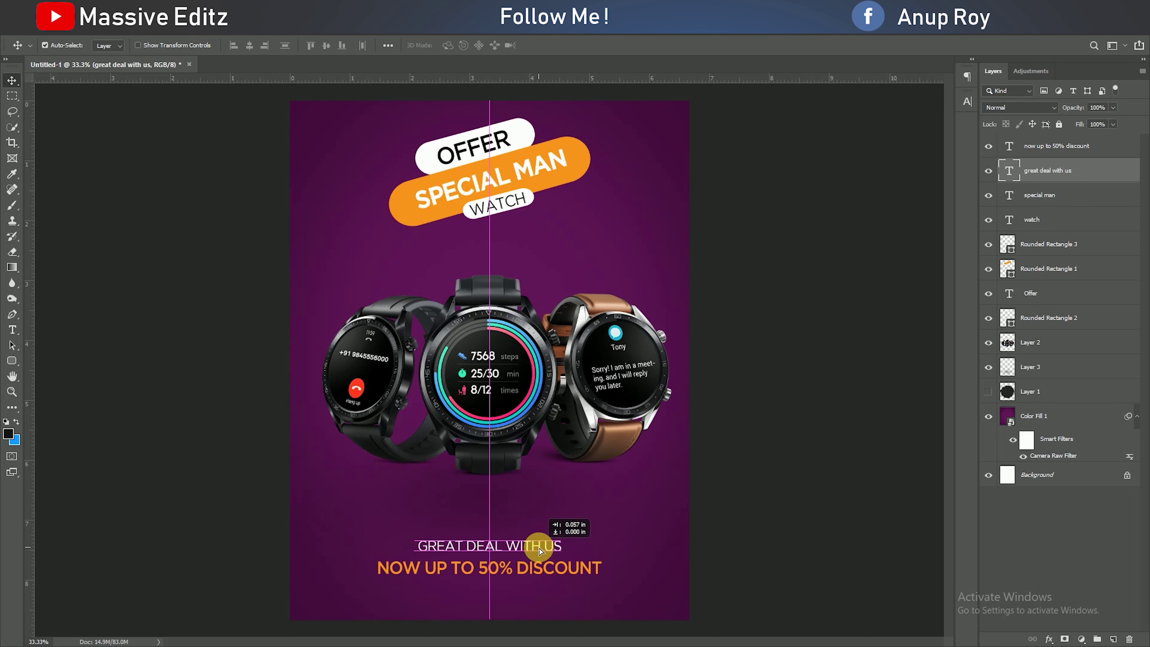
# - Draw a thin rounded-rectangle bar beside the tagline with white fill and no stroke
pyautogui.click(12, 361)
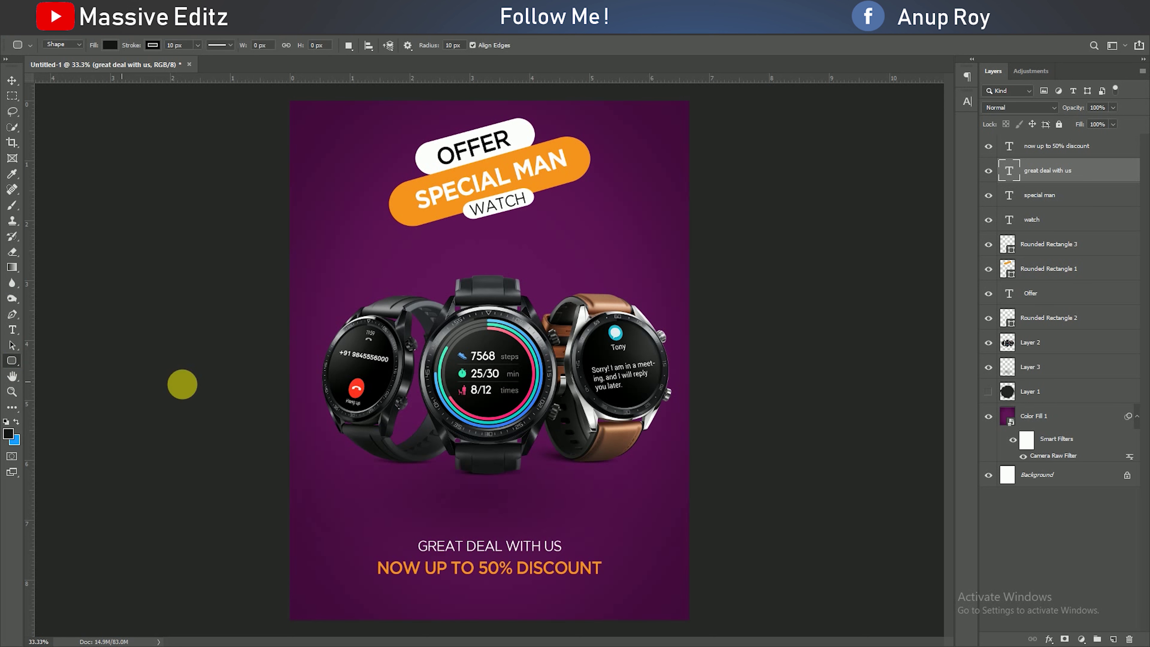
pyautogui.moveTo(585, 529); pyautogui.dragTo(613, 536)
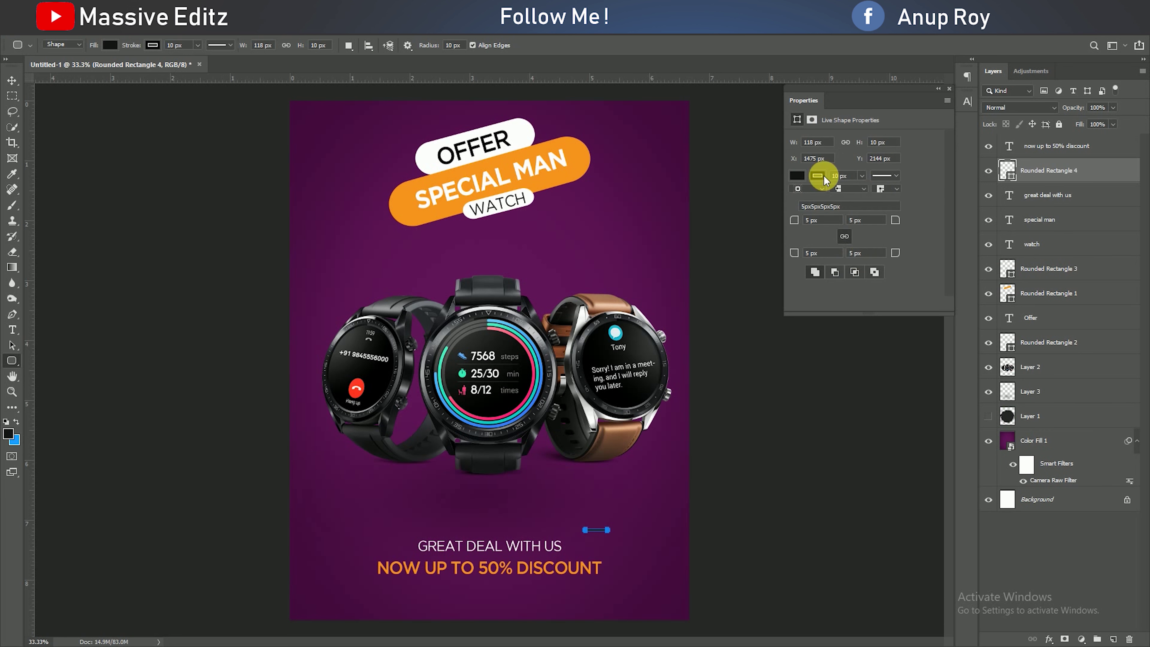
pyautogui.click(805, 178)
pyautogui.click(810, 189)
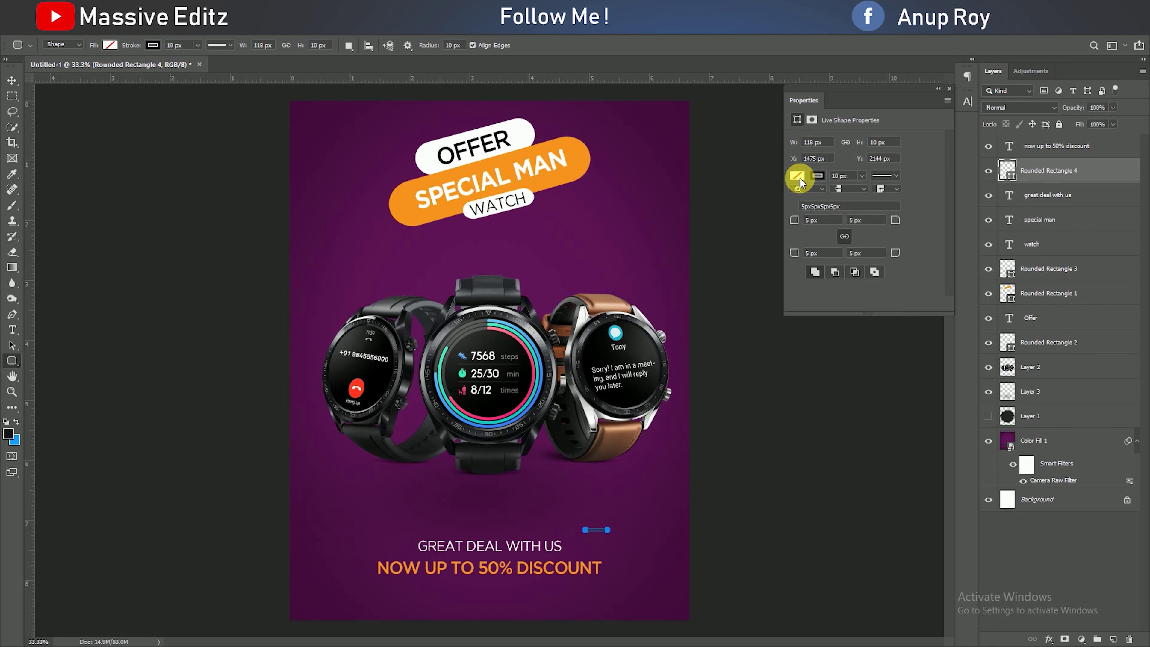
pyautogui.click(818, 176)
pyautogui.click(804, 200)
# - Place the white bar right of WITH US and a copy left of GREAT DEAL
pyautogui.click(12, 81)
pyautogui.moveTo(597, 530); pyautogui.dragTo(584, 548)
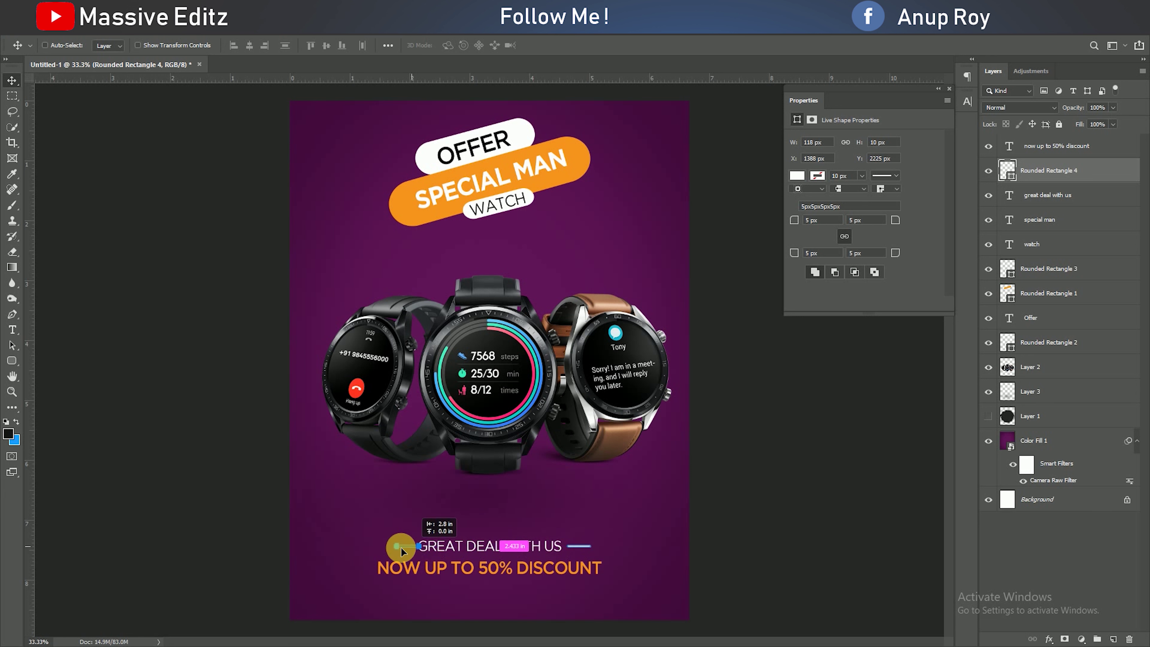
pyautogui.moveTo(401, 547); pyautogui.dragTo(403, 546)
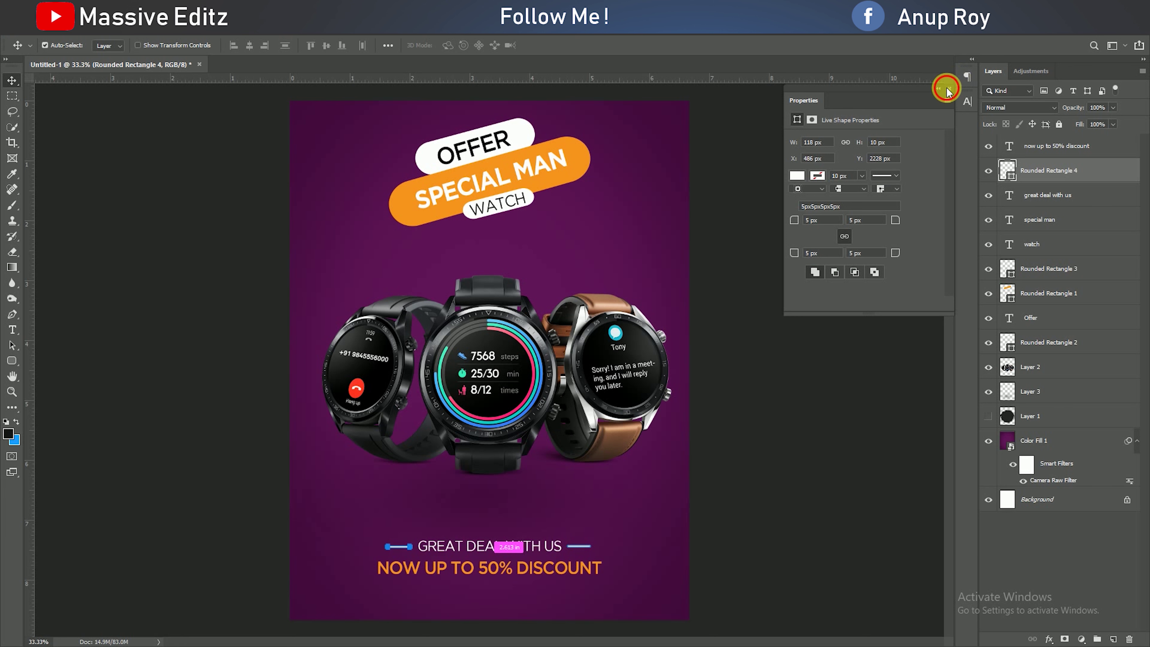
pyautogui.click(948, 90)
# - Crop the poster's bottom edge up slightly
pyautogui.click(639, 533)
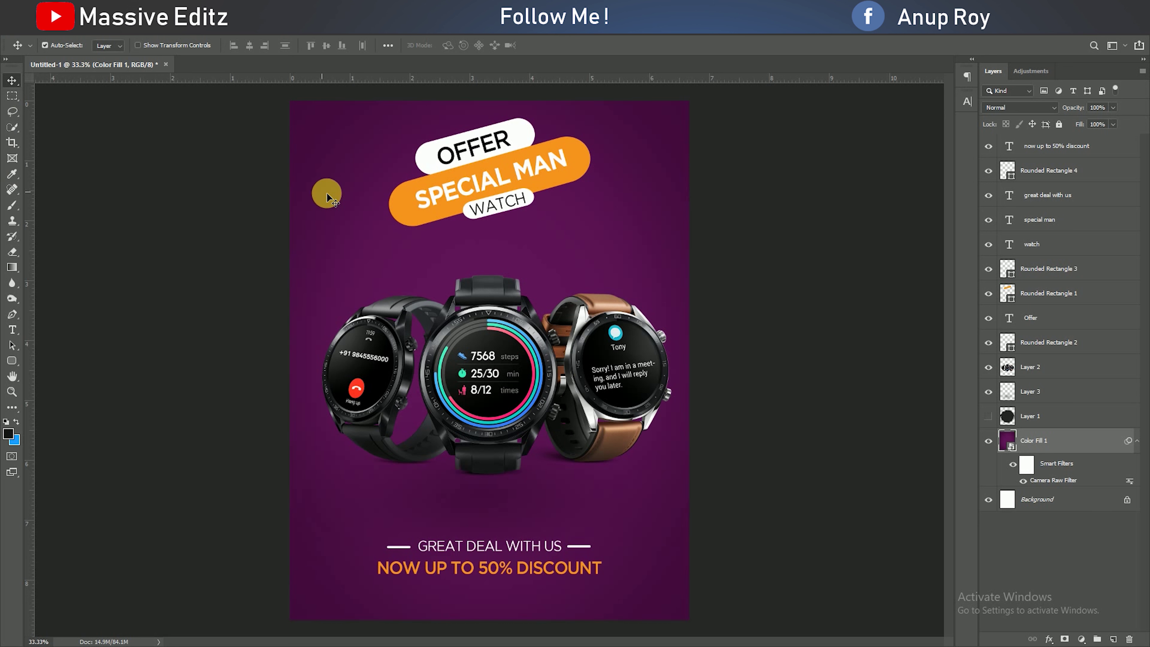
pyautogui.click(12, 143)
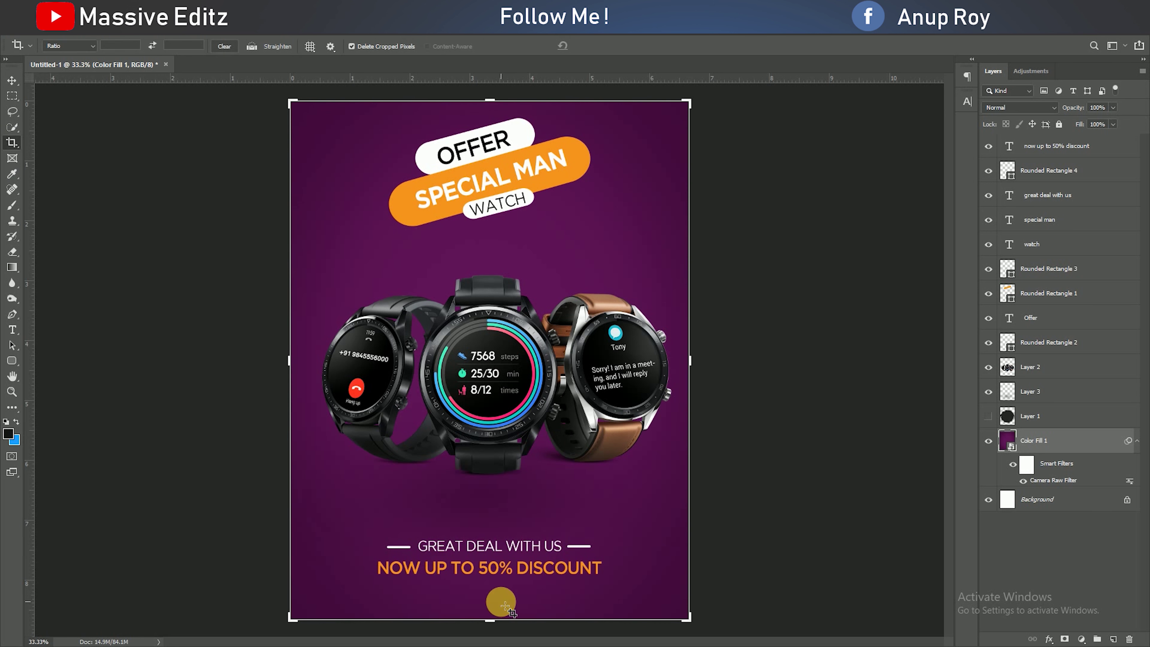
pyautogui.moveTo(494, 619); pyautogui.dragTo(498, 619)
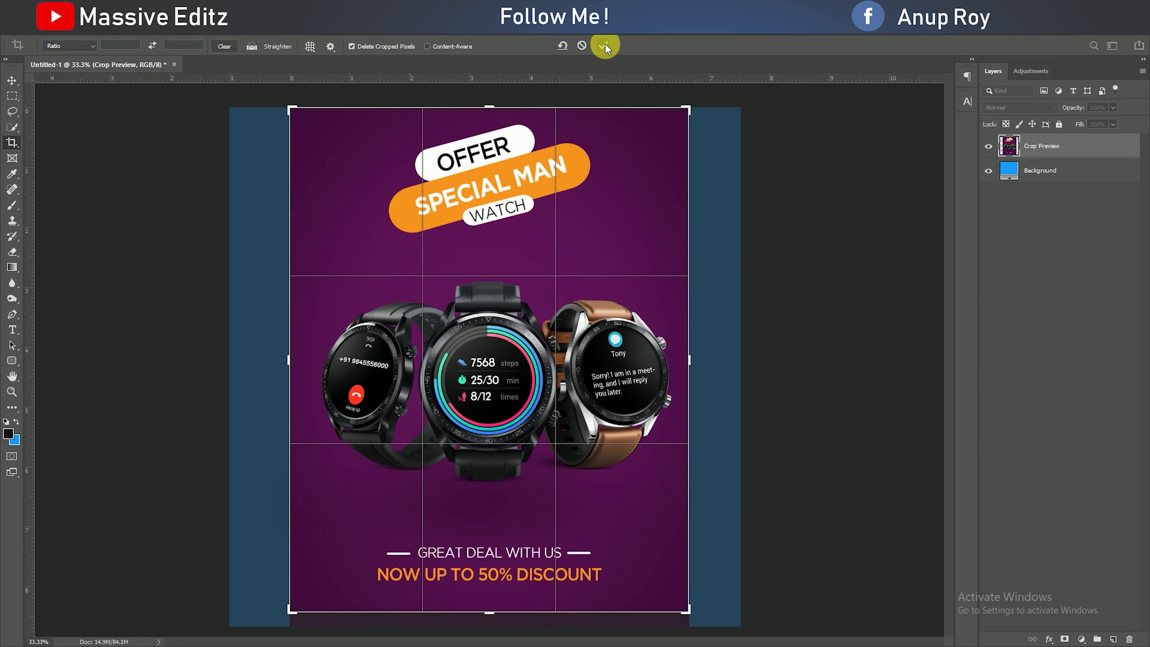
pyautogui.press('Return')
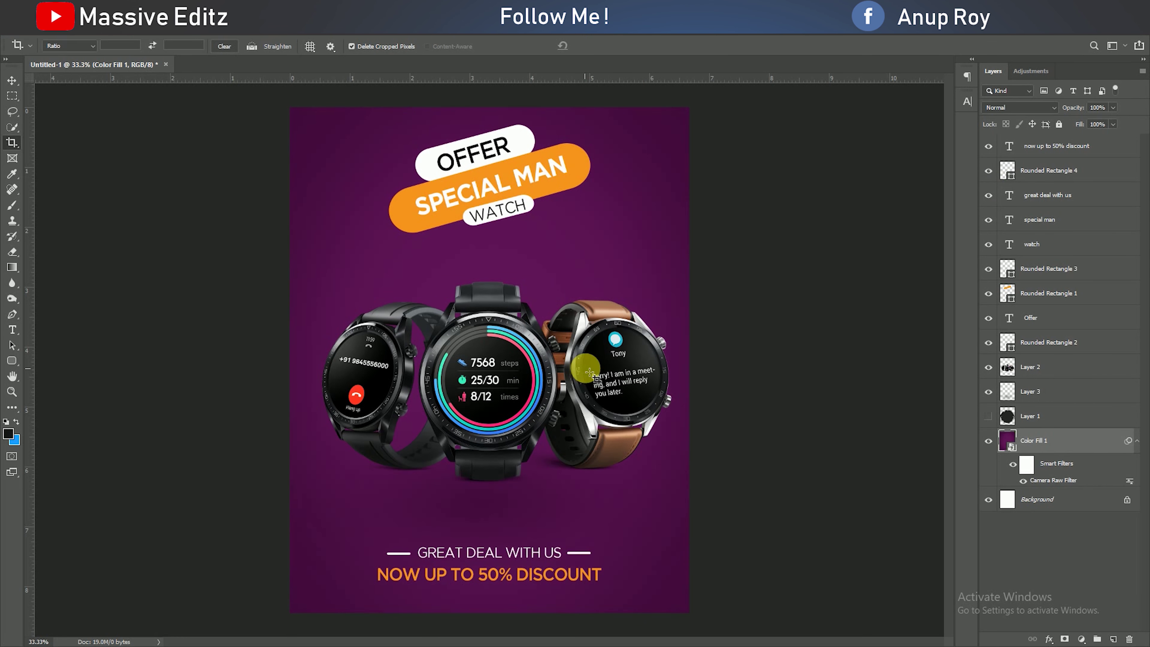
# - Draw a thin orange rounded-rectangle bar with no outline above the watches
pyautogui.click(12, 360)
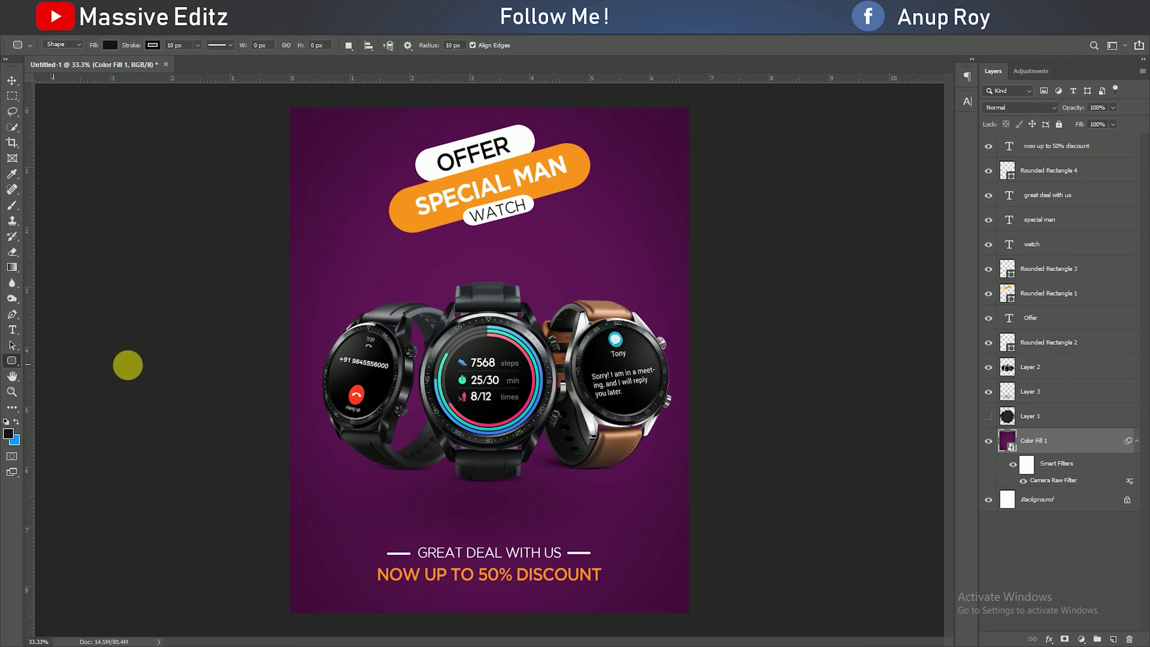
pyautogui.moveTo(526, 245); pyautogui.dragTo(574, 254)
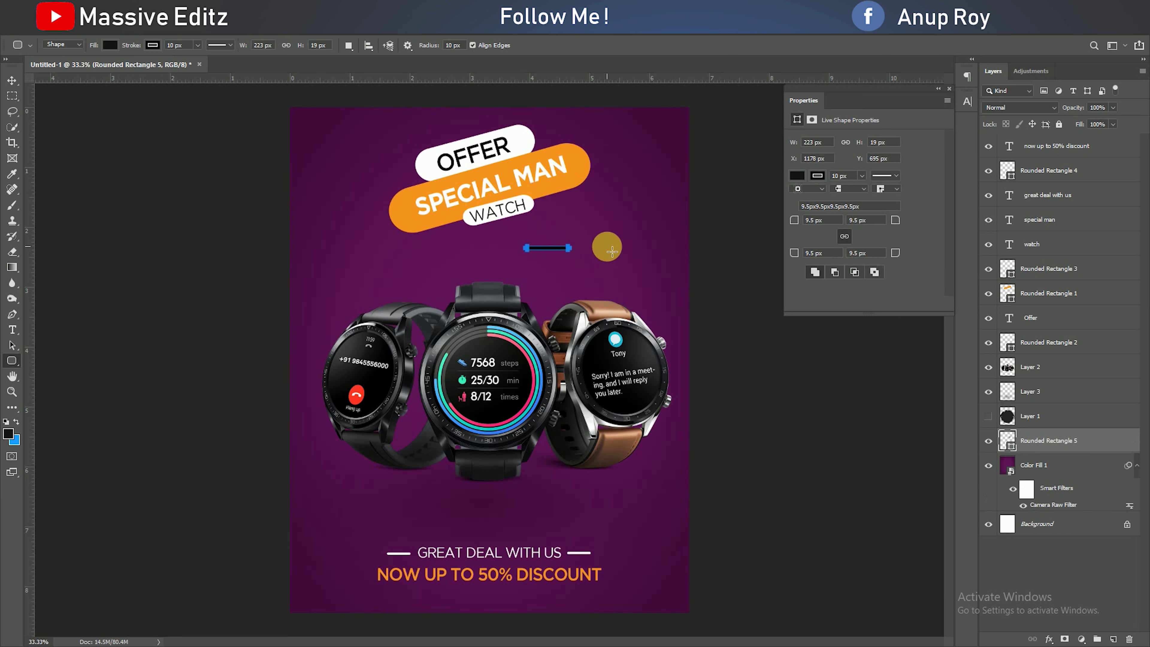
pyautogui.click(797, 176)
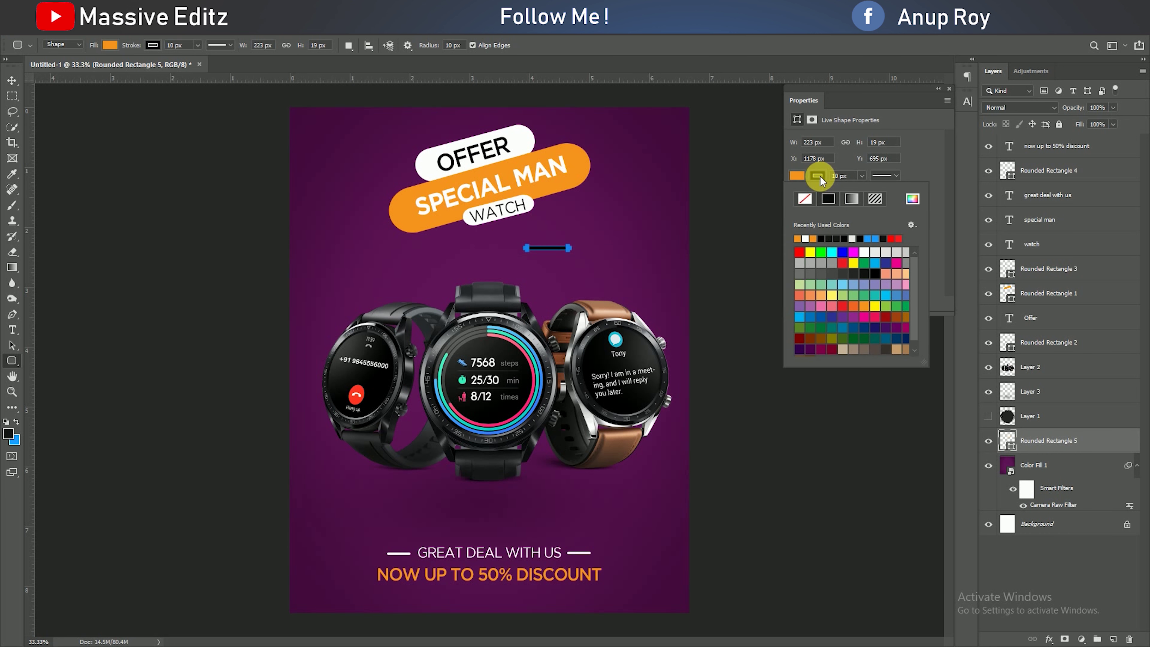
pyautogui.click(805, 199)
pyautogui.click(875, 105)
# - Tilt the orange bar about -18° at the banner's upper right and copy it to the lower left
pyautogui.click(13, 80)
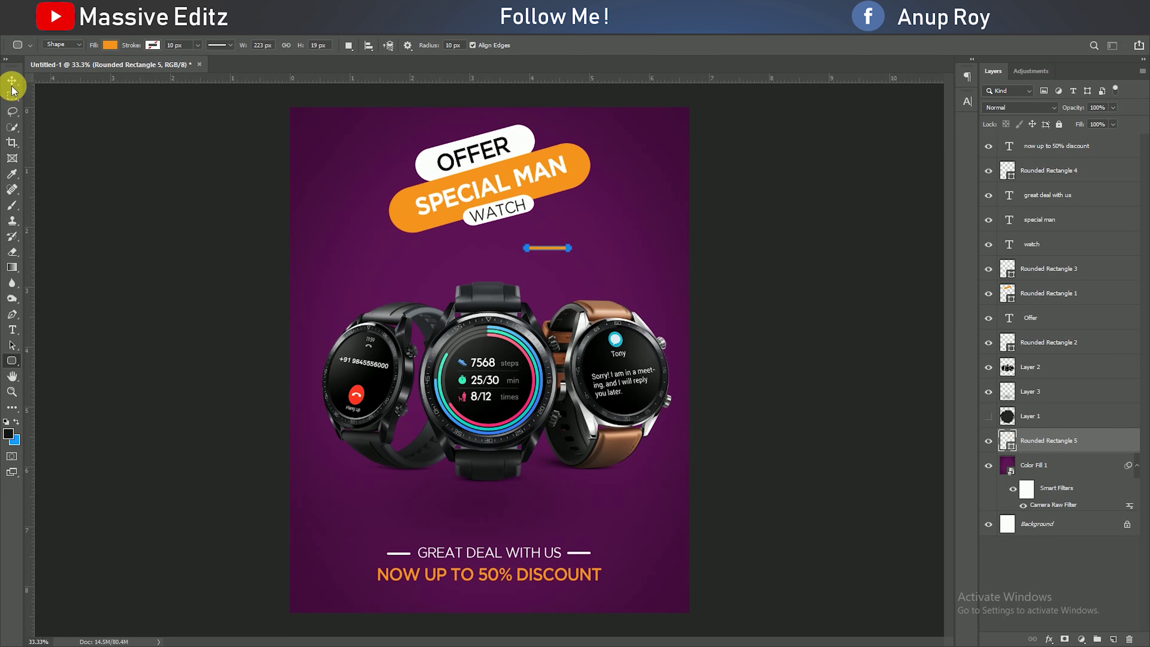
pyautogui.hotkey('ctrl', 't')
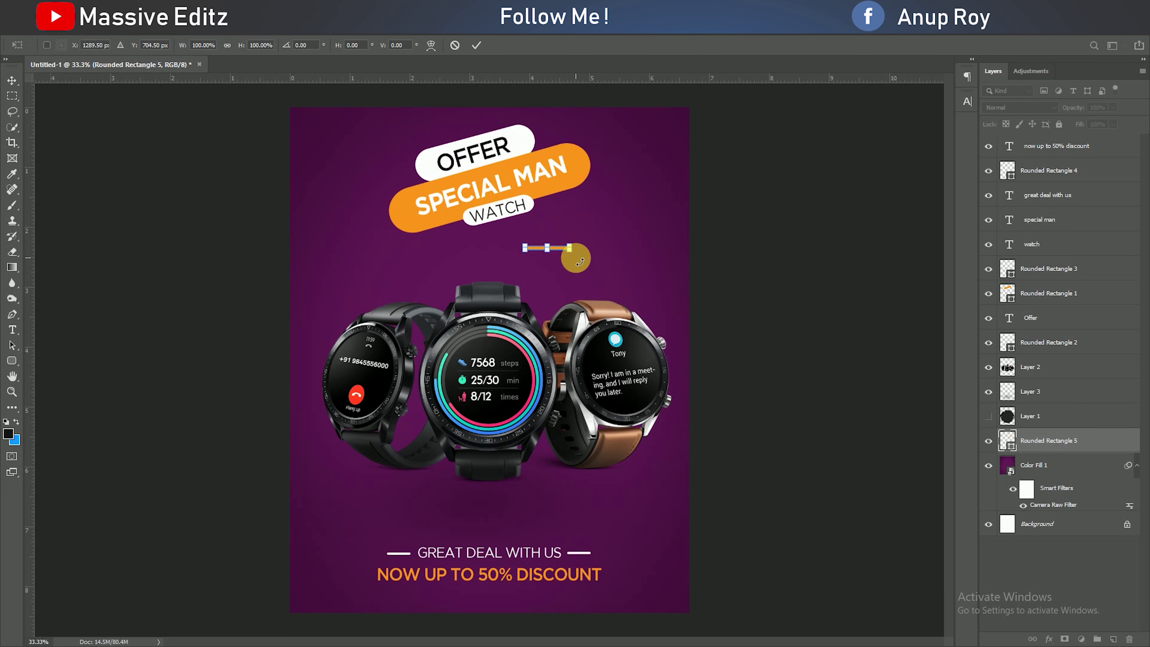
pyautogui.scroll(1, 576, 258)
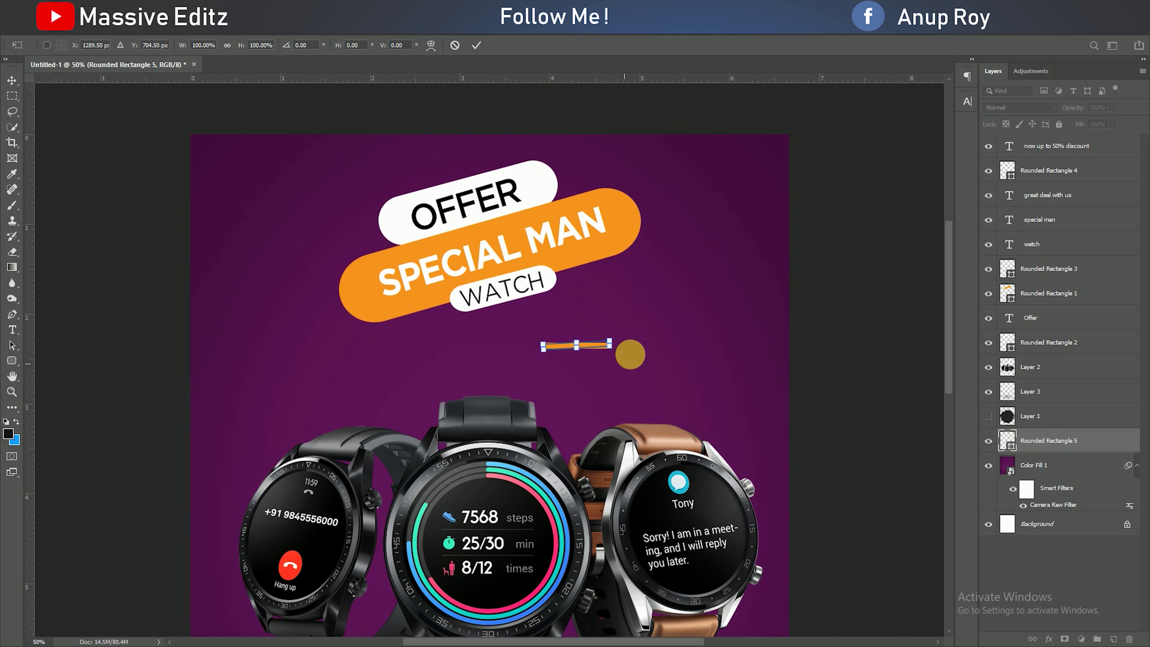
pyautogui.moveTo(630, 354); pyautogui.dragTo(694, 199)
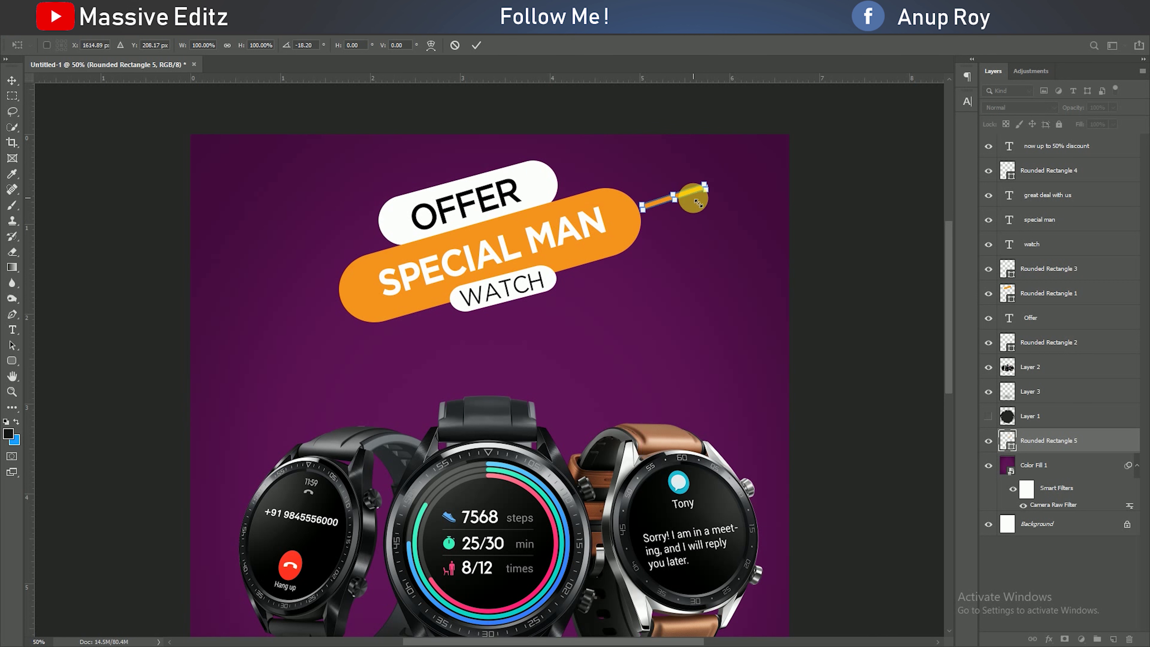
pyautogui.click(477, 45)
pyautogui.click(538, 255)
pyautogui.moveTo(693, 193)
pyautogui.mouseDown()
pyautogui.moveTo(566, 213)
pyautogui.moveTo(290, 314)
pyautogui.mouseUp()
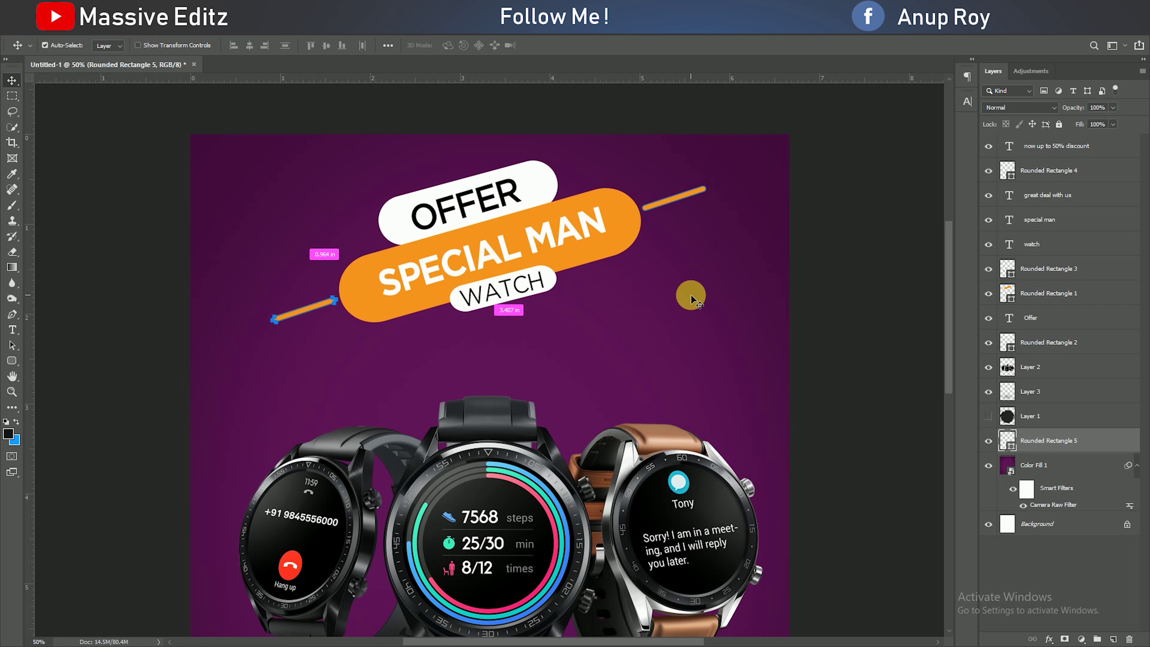
pyautogui.click(692, 296)
# - Draw a small rounded-rectangle bar below the banner with white fill and no outline
pyautogui.click(12, 360)
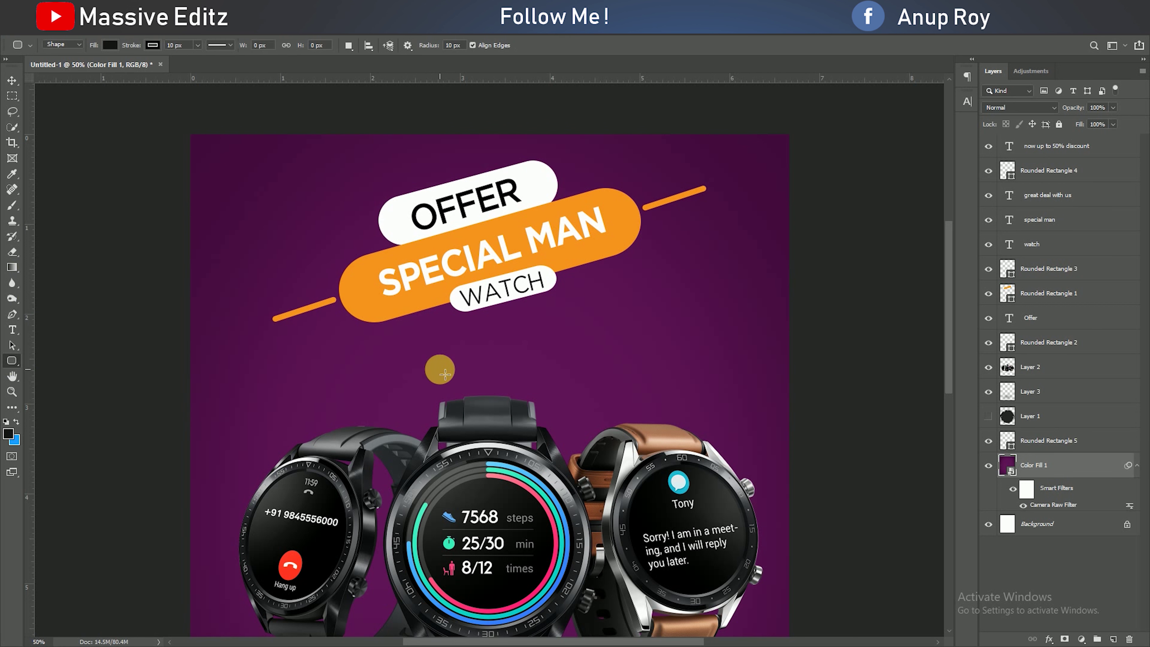
pyautogui.moveTo(439, 370); pyautogui.dragTo(483, 379)
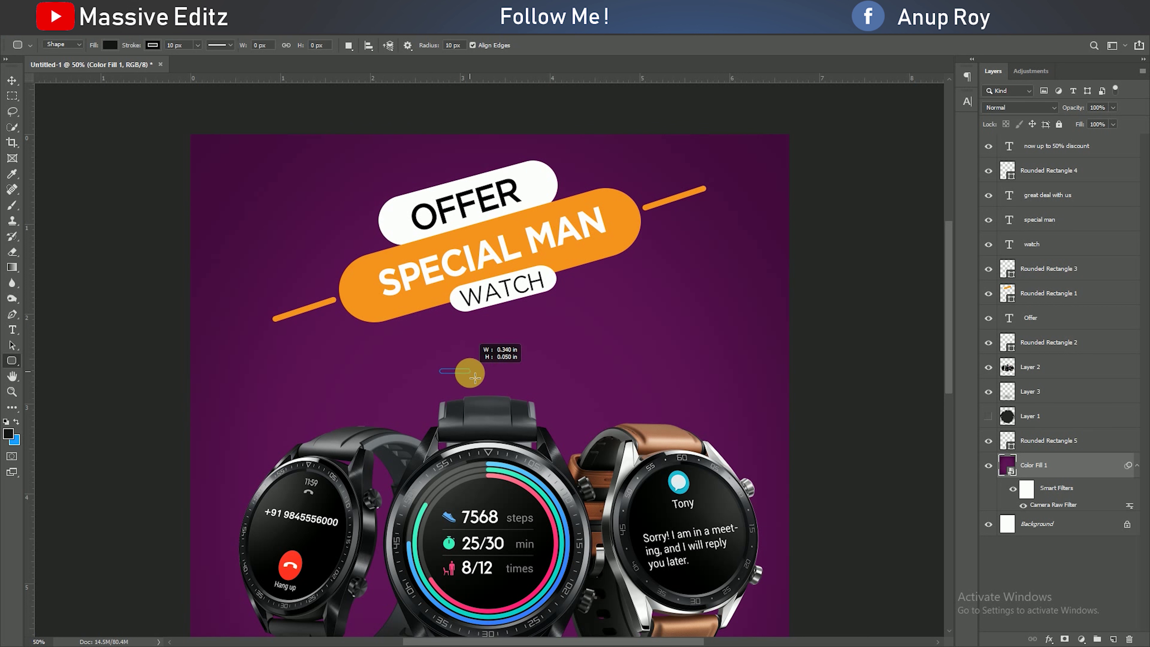
pyautogui.click(797, 175)
pyautogui.click(797, 239)
pyautogui.click(805, 198)
# - Move the white bar beside the OFFER pill and tilt it to match the banner
pyautogui.click(12, 80)
pyautogui.moveTo(452, 371); pyautogui.dragTo(578, 177)
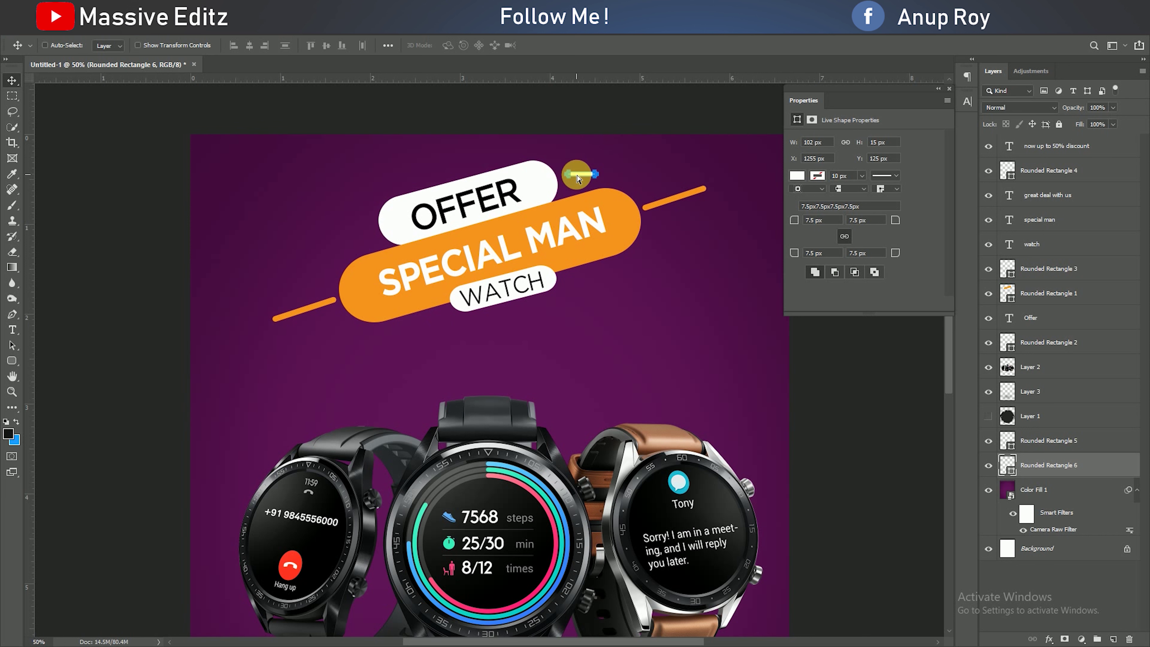
pyautogui.hotkey('ctrl', 't')
pyautogui.moveTo(588, 157)
pyautogui.mouseDown()
pyautogui.moveTo(600, 172)
pyautogui.moveTo(589, 181)
pyautogui.mouseUp()
pyautogui.click(545, 249)
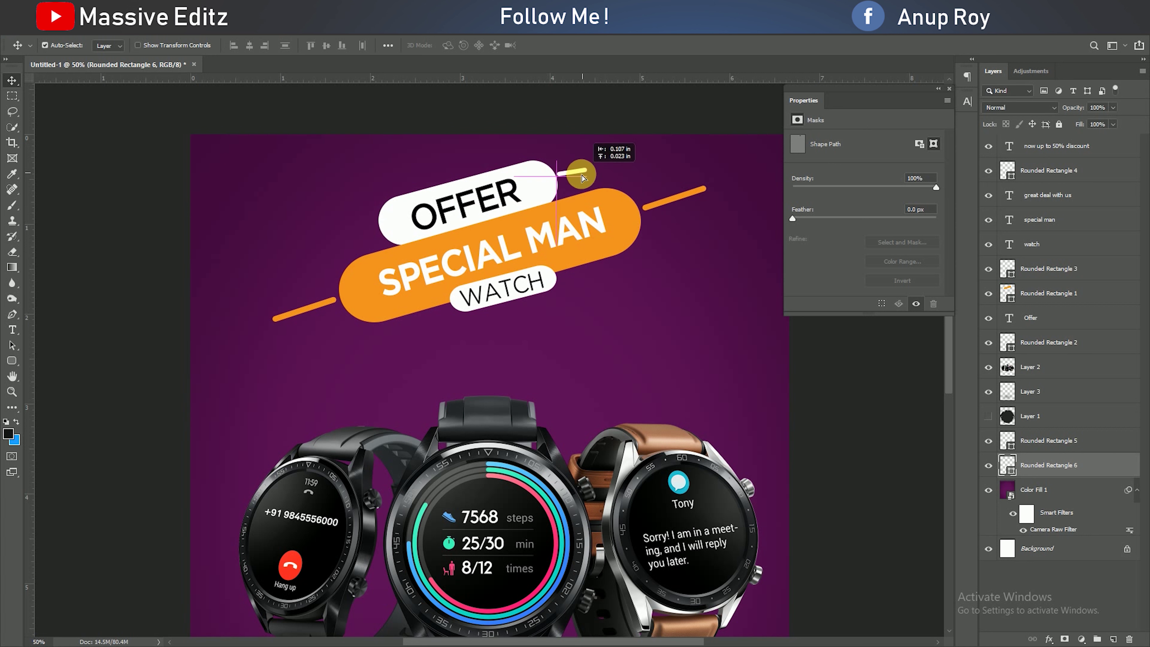
pyautogui.hotkey('ctrl', 't')
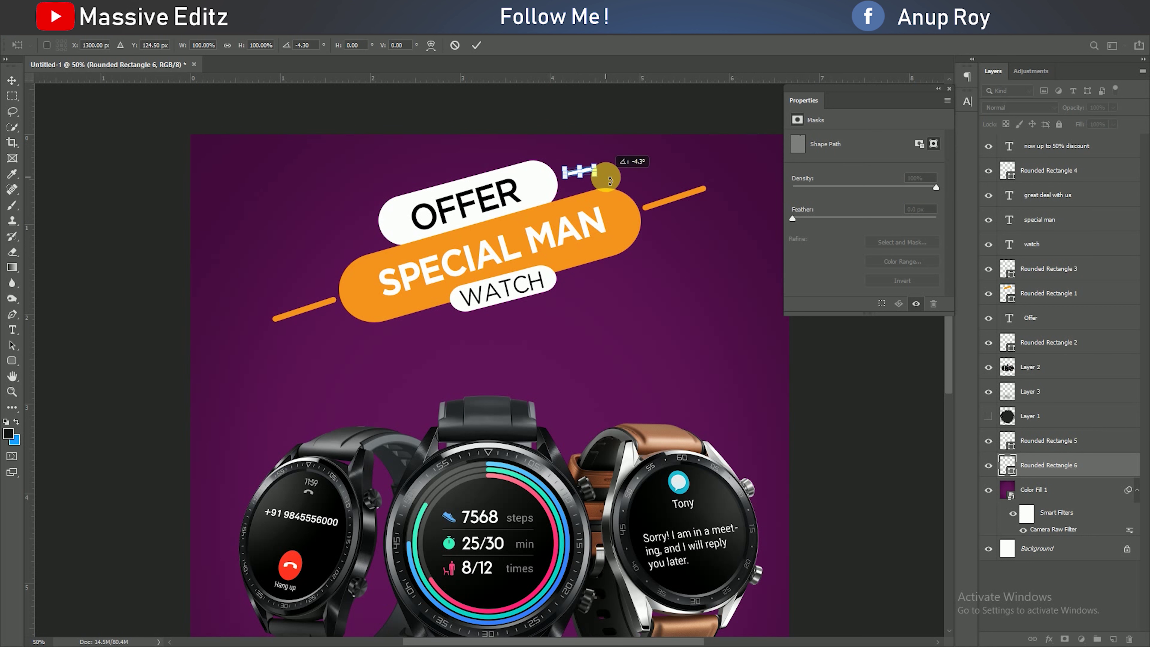
pyautogui.click(477, 45)
# - Duplicate the white bar down and to the left
pyautogui.click(683, 257)
pyautogui.click(584, 174)
pyautogui.hotkey('ctrl', 't')
pyautogui.click(476, 45)
pyautogui.moveTo(579, 176); pyautogui.dragTo(354, 238)
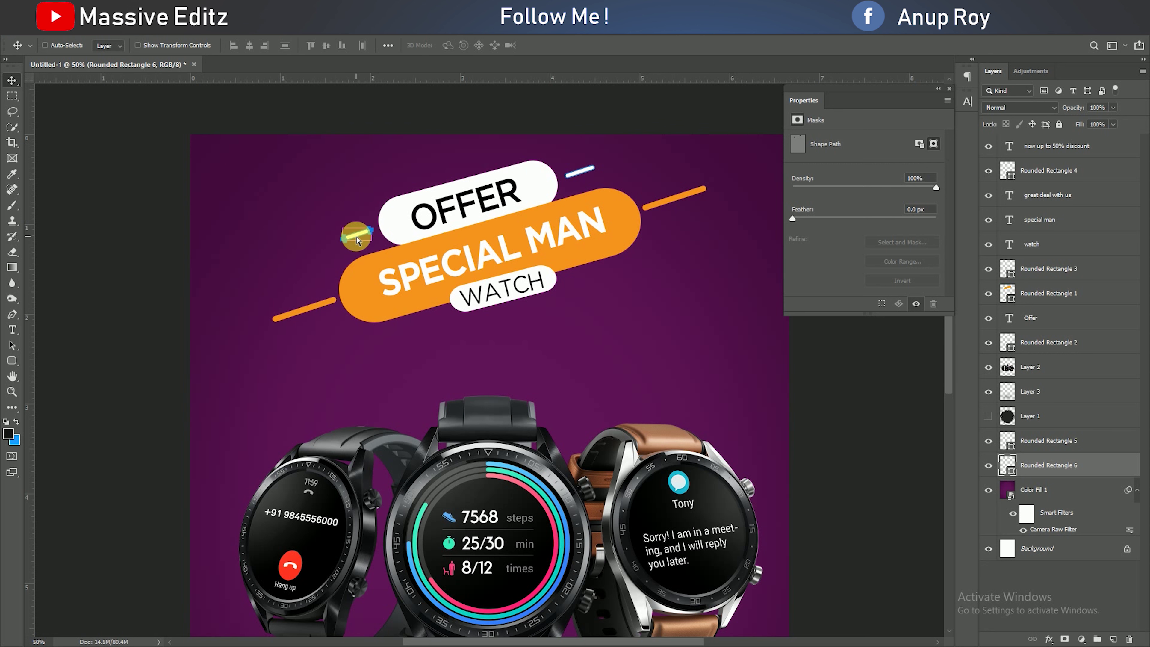
# - Draw another small thin white rounded bar below the banner
pyautogui.press('u')
pyautogui.moveTo(403, 358); pyautogui.dragTo(425, 359)
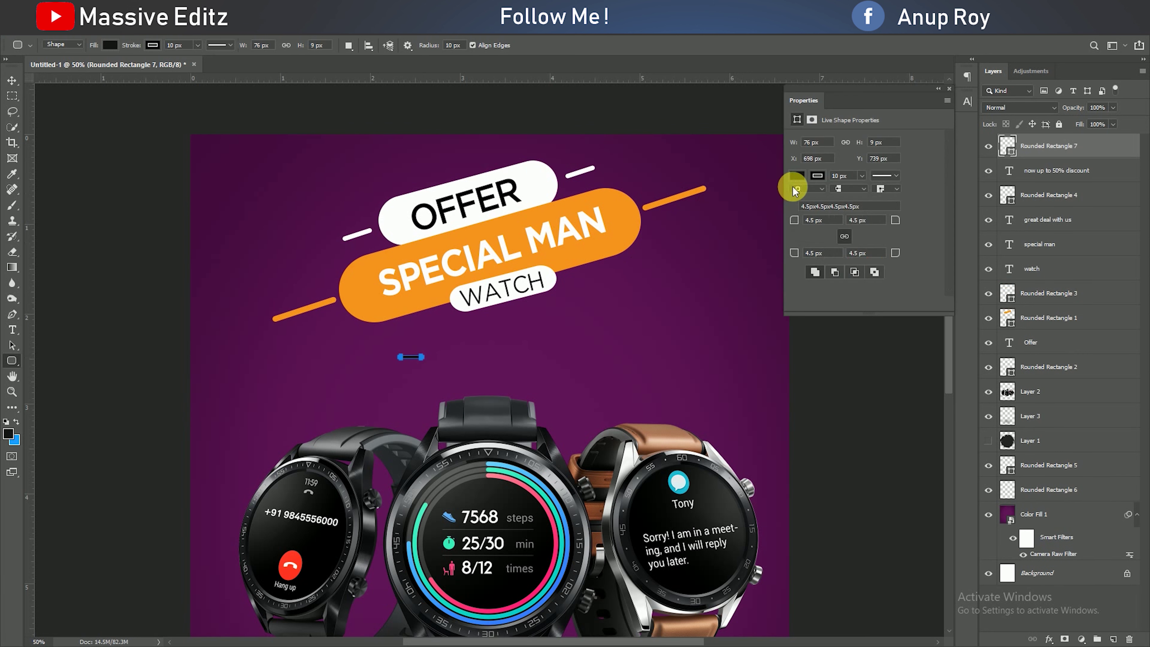
pyautogui.click(797, 175)
pyautogui.click(797, 238)
pyautogui.click(940, 88)
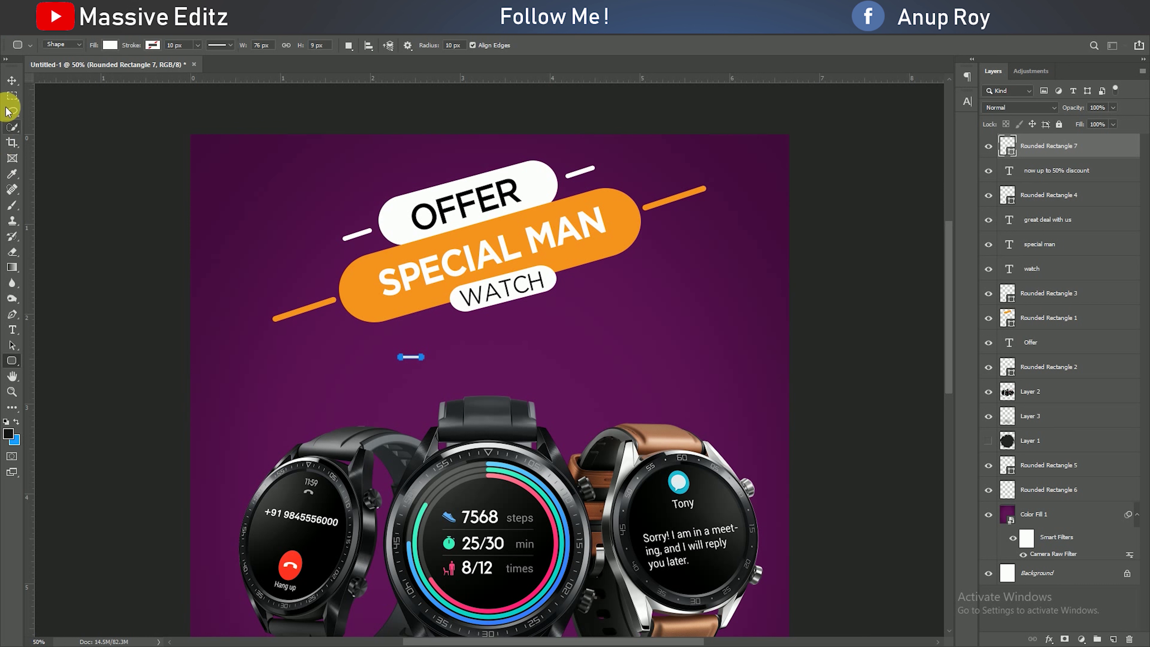
# - Rotate the new white dash to follow the banner, undoing an accidental background shift
pyautogui.press('v')
pyautogui.hotkey('ctrl', 't')
pyautogui.moveTo(418, 362)
pyautogui.mouseDown()
pyautogui.moveTo(434, 363)
pyautogui.moveTo(441, 322)
pyautogui.moveTo(461, 329)
pyautogui.mouseUp()
pyautogui.press('Return')
pyautogui.click(526, 255)
pyautogui.hotkey('ctrl', 'z')
pyautogui.hotkey('ctrl', 't')
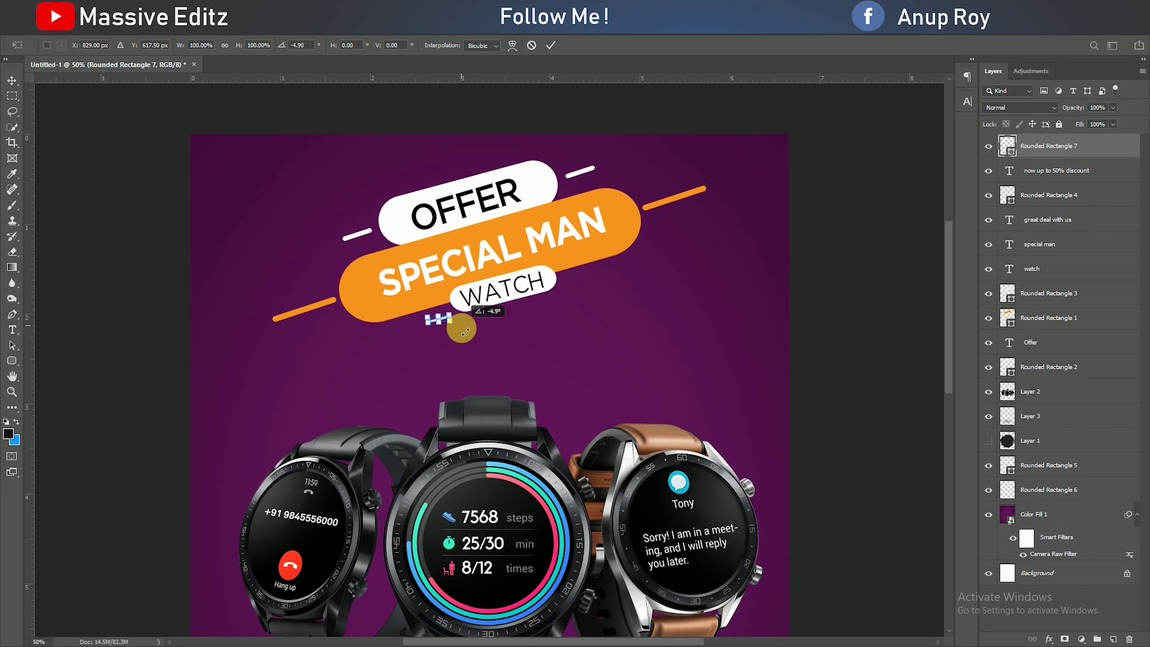
pyautogui.press('Return')
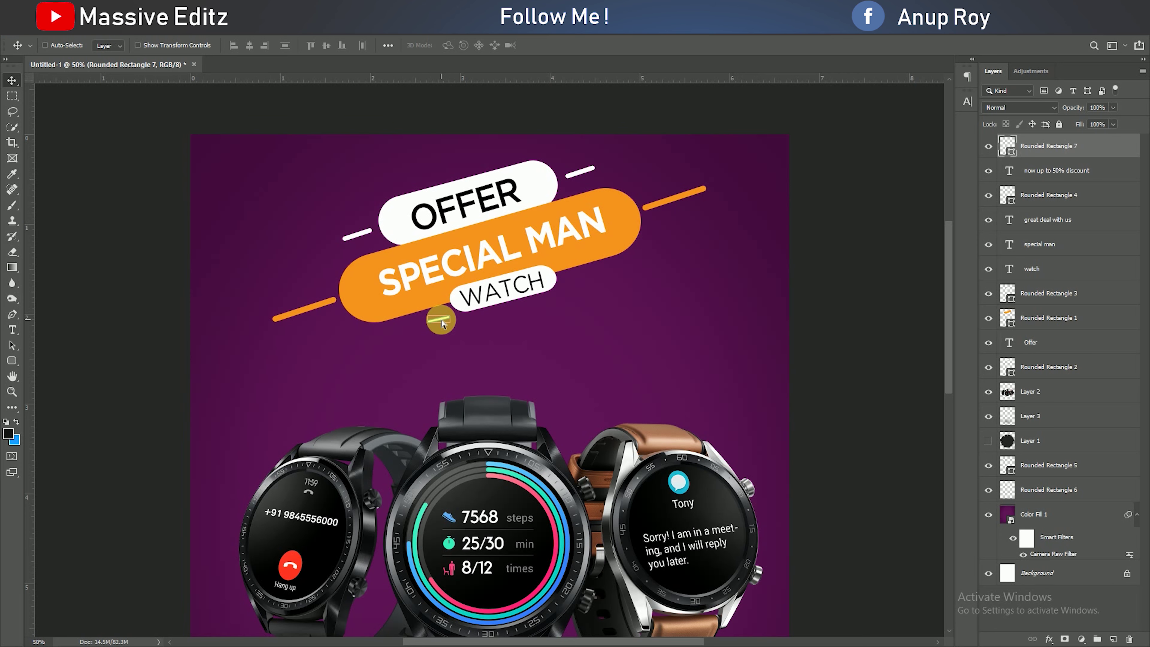
# - Rotate the dash to about -9° and place it just below the orange line
pyautogui.hotkey('ctrl', 't')
pyautogui.hotkey('ctrl', '+')
pyautogui.moveTo(449, 329); pyautogui.dragTo(452, 325)
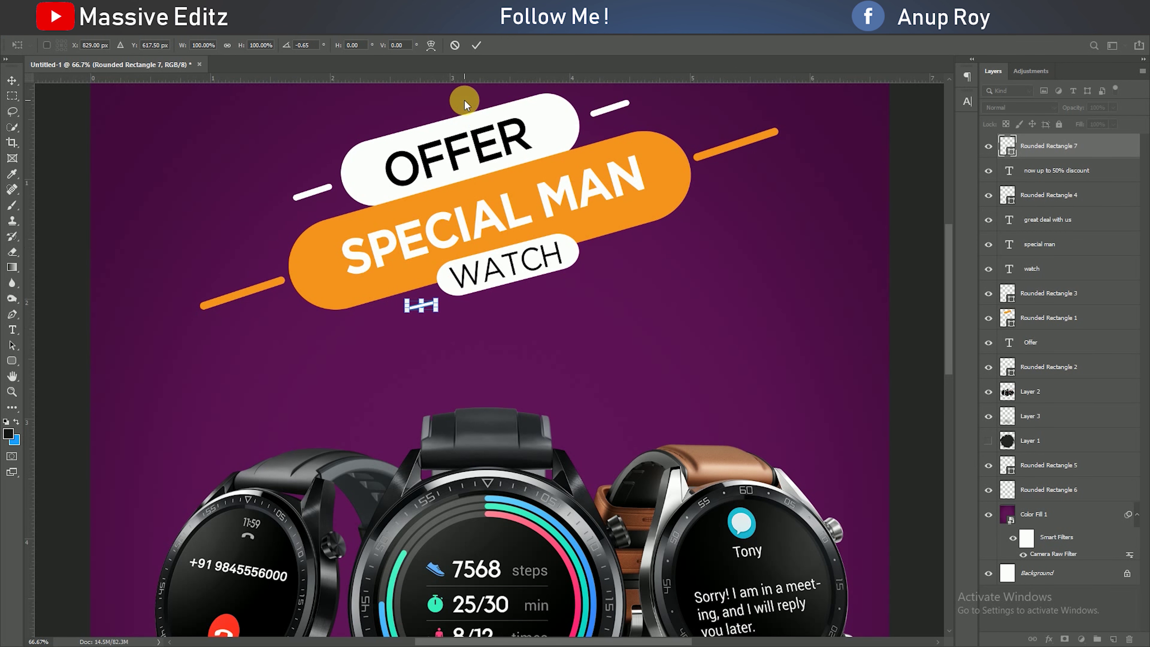
pyautogui.click(477, 45)
pyautogui.moveTo(430, 304); pyautogui.dragTo(434, 305)
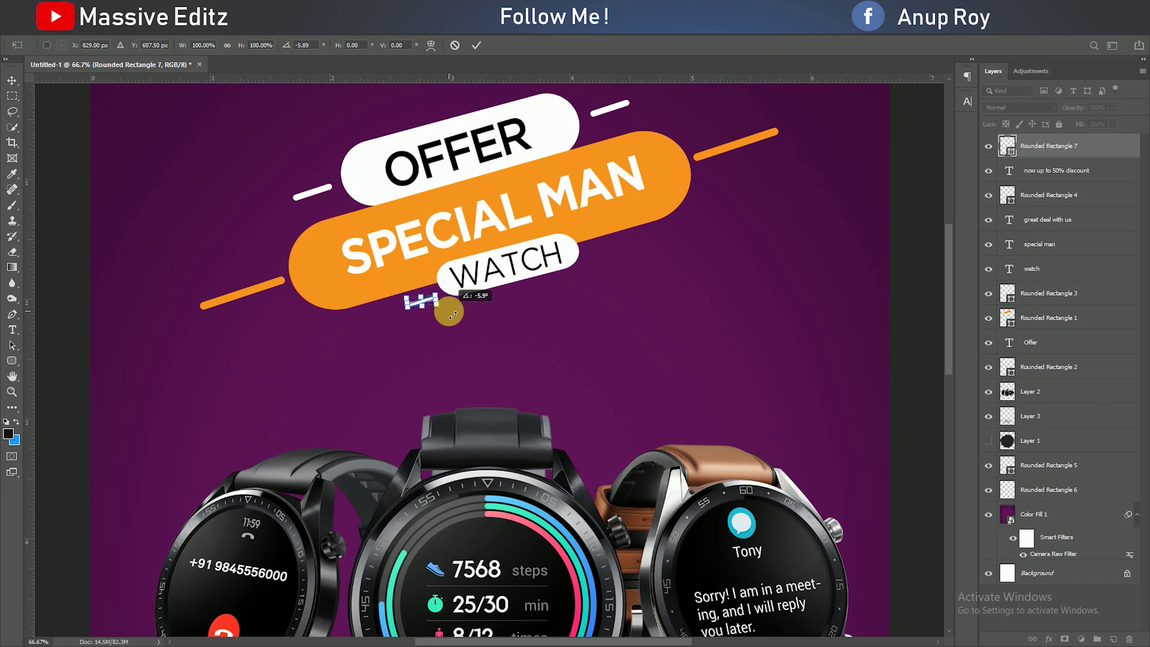
pyautogui.hotkey('ctrl', 't')
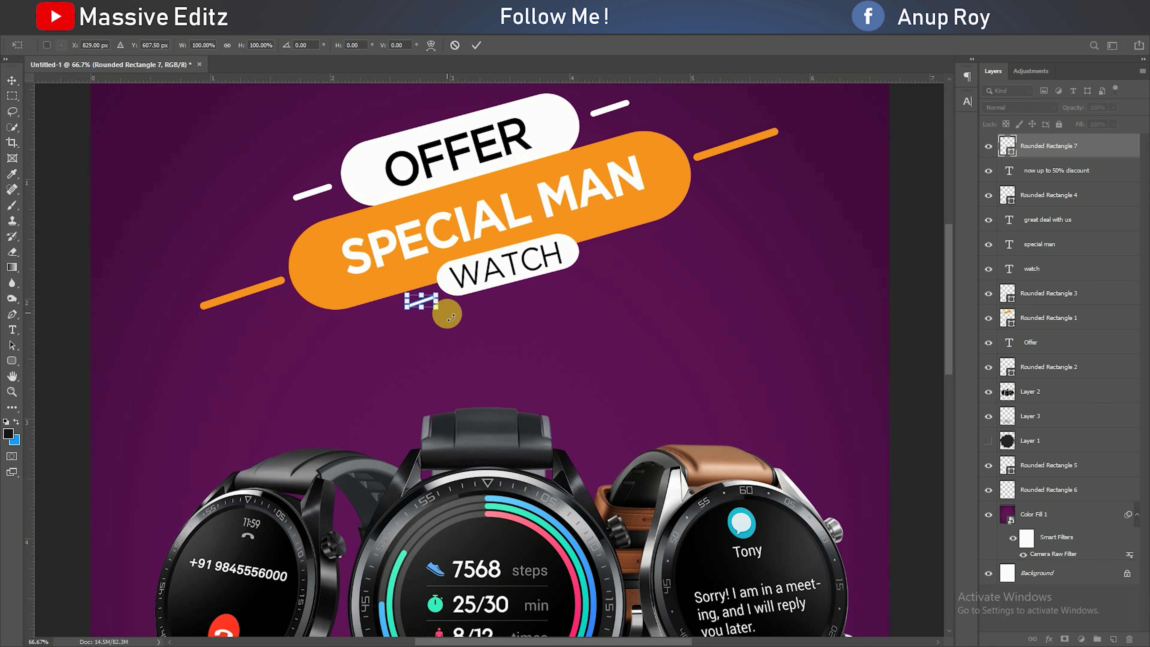
pyautogui.click(476, 45)
pyautogui.moveTo(437, 300); pyautogui.dragTo(570, 262)
pyautogui.click(490, 284)
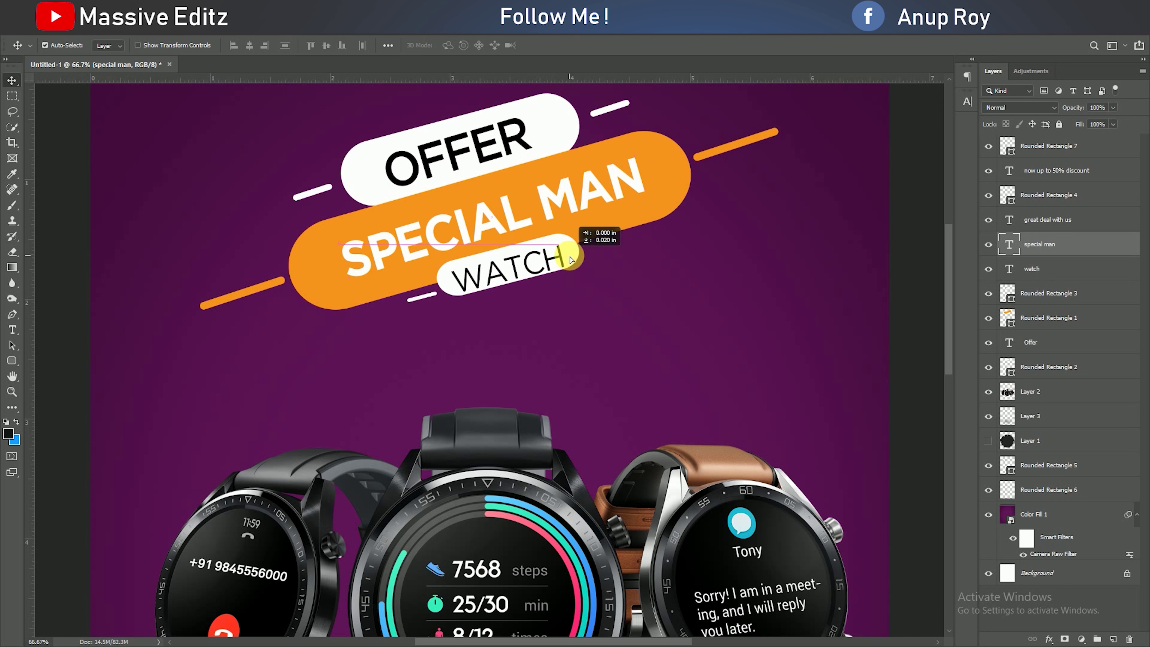
# - Nudge the SPECIAL MAN text slightly into place
pyautogui.doubleClick(572, 264)
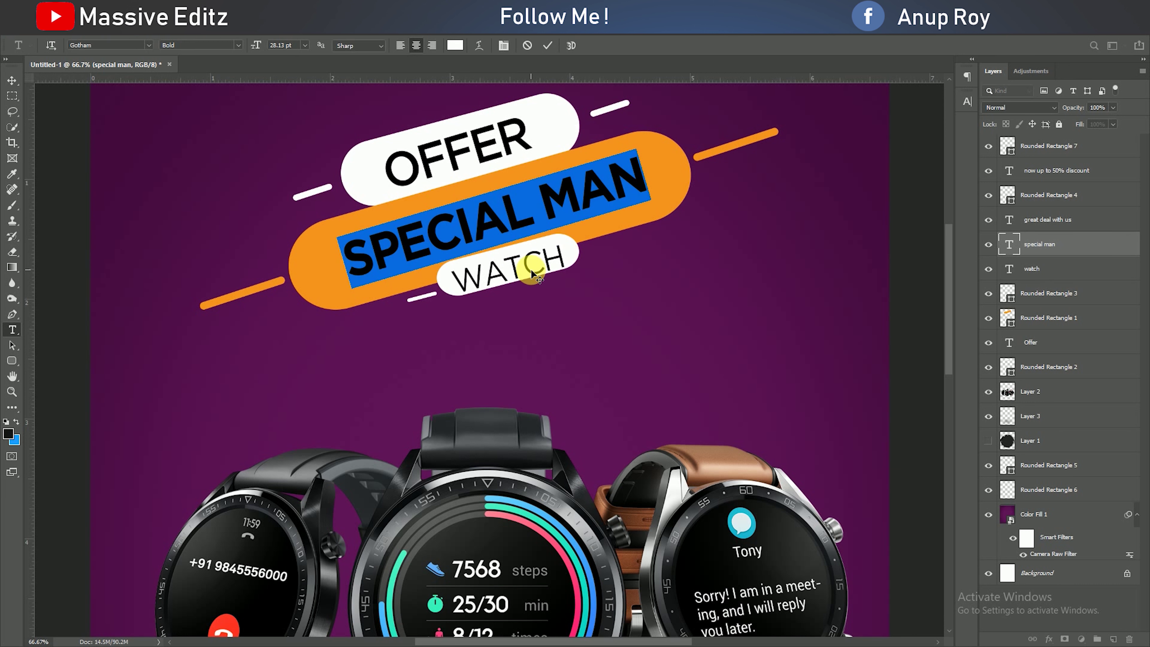
pyautogui.press('v')
pyautogui.click(1027, 294)
pyautogui.moveTo(575, 254)
pyautogui.mouseDown()
pyautogui.moveTo(571, 270)
pyautogui.moveTo(548, 267)
pyautogui.mouseUp()
# - Tilt the white pill behind WATCH (Rounded Rectangle 3) slightly
pyautogui.click(1027, 294)
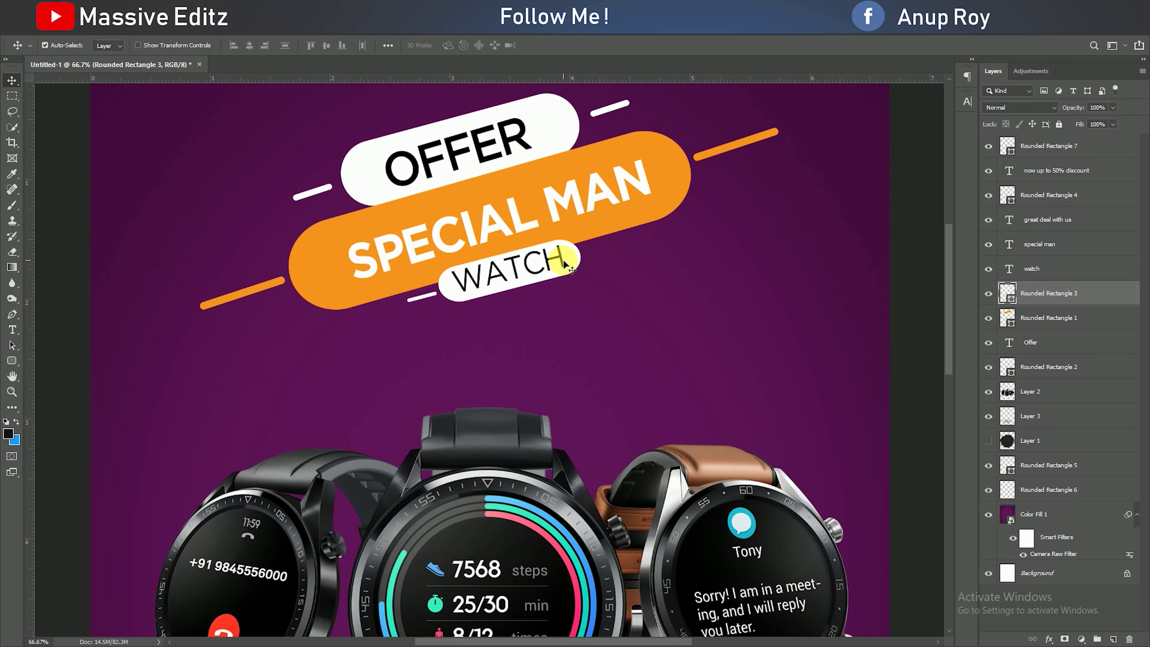
pyautogui.hotkey('ctrl', 't')
pyautogui.moveTo(591, 311); pyautogui.dragTo(589, 318)
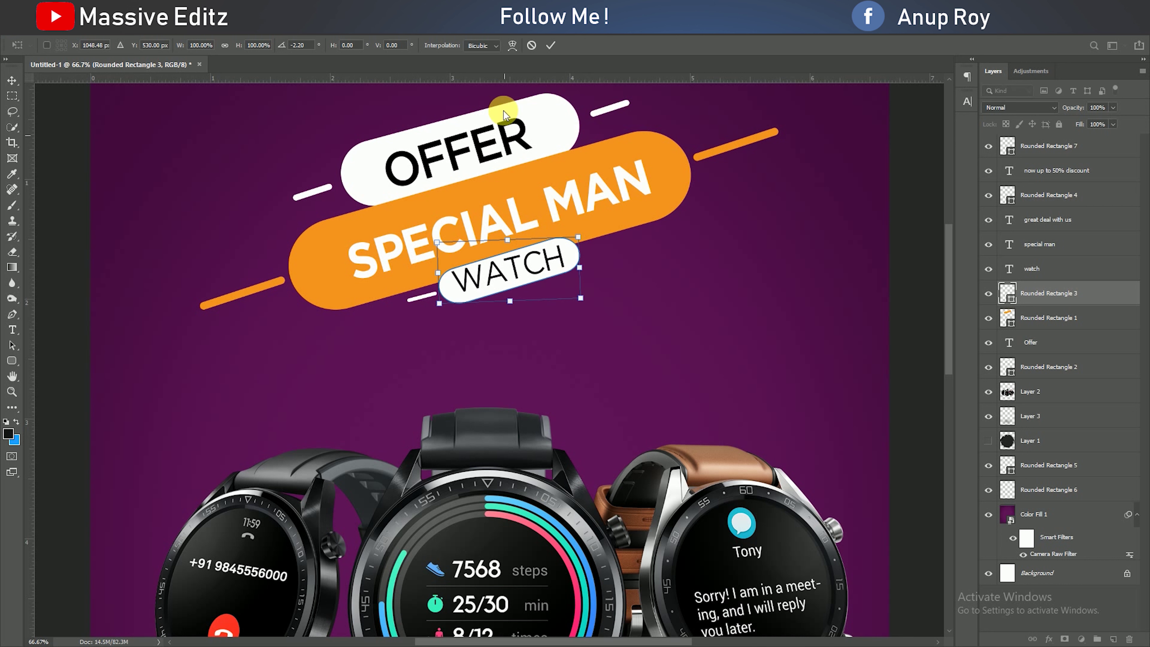
pyautogui.press('Return')
# - Shift the SPECIAL MAN text slightly up and to the left
pyautogui.click(540, 270)
pyautogui.hotkey('ctrl', 't')
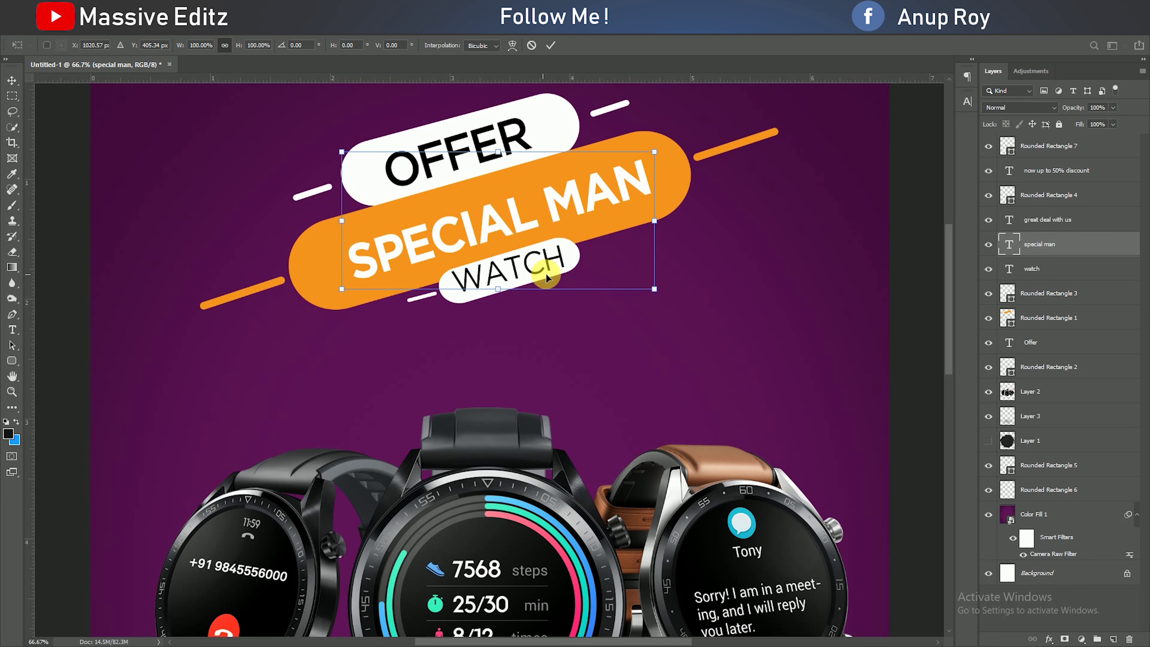
pyautogui.click(550, 45)
pyautogui.moveTo(499, 228); pyautogui.dragTo(495, 224)
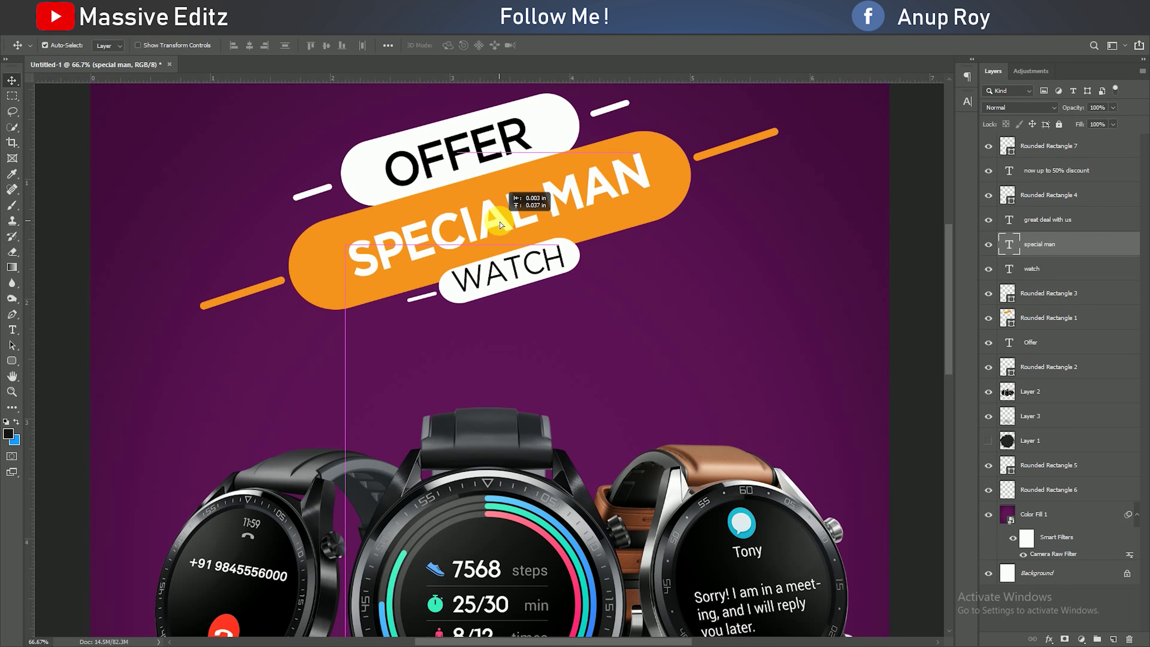
# - Shrink and rotate the WATCH text to match its pill's angle
pyautogui.click(521, 279)
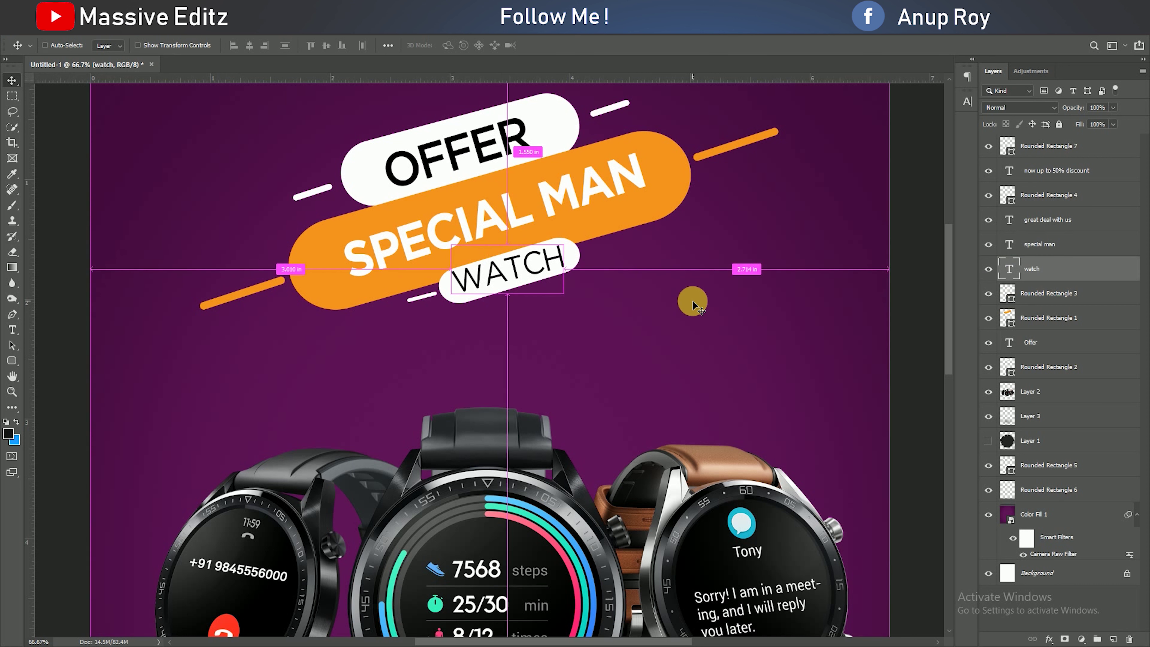
pyautogui.hotkey('ctrl', 't')
pyautogui.moveTo(587, 313); pyautogui.dragTo(578, 303)
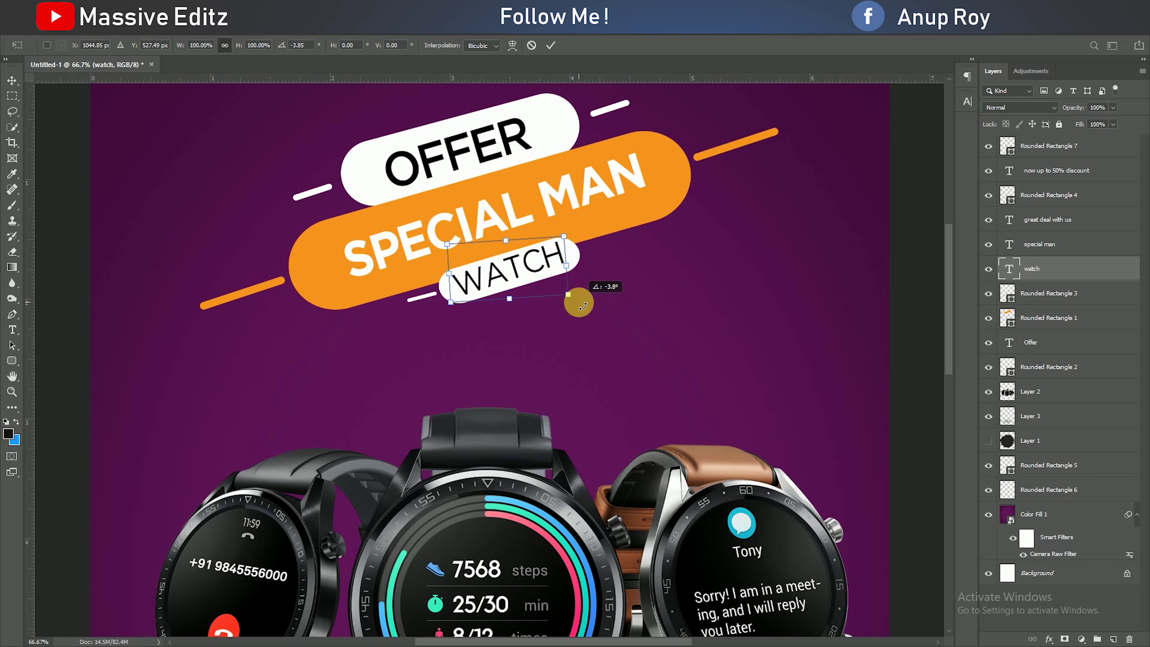
pyautogui.moveTo(564, 236); pyautogui.dragTo(555, 242)
# - Centre the tilted WATCH text in its pill and place a white dash right of it
pyautogui.moveTo(571, 282); pyautogui.dragTo(547, 267)
pyautogui.press('Return')
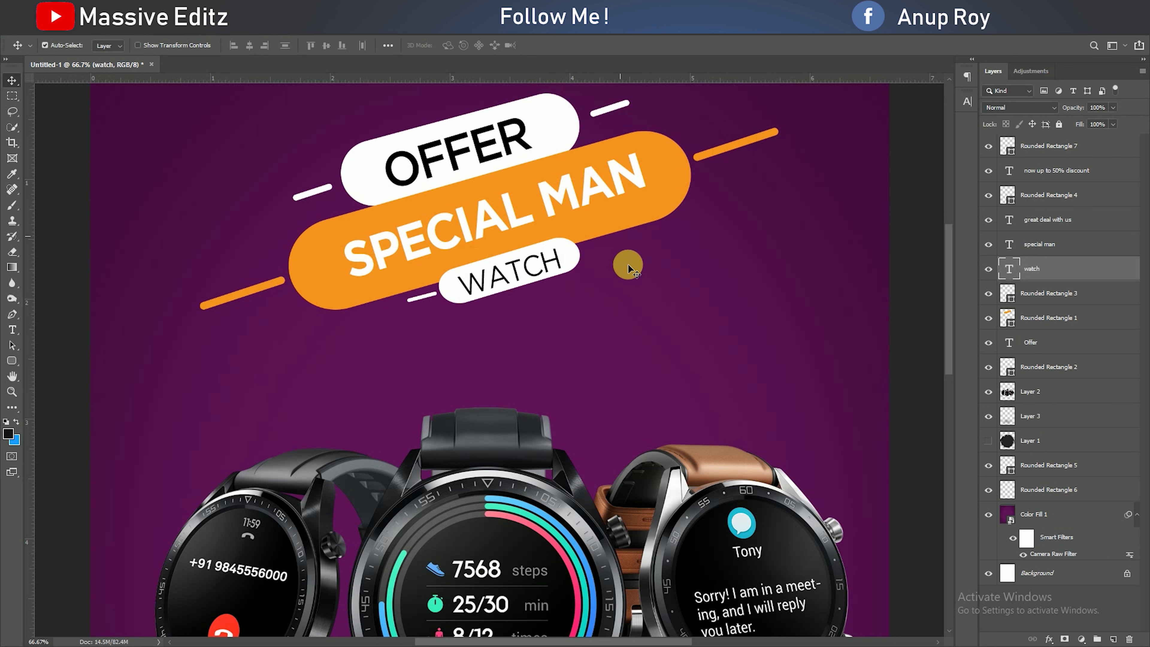
pyautogui.click(424, 297)
pyautogui.press('ctrl')
pyautogui.moveTo(602, 250); pyautogui.dragTo(604, 248)
pyautogui.click(663, 277)
pyautogui.moveTo(426, 298)
pyautogui.mouseDown()
pyautogui.moveTo(204, 290)
pyautogui.moveTo(432, 208)
pyautogui.moveTo(778, 117)
pyautogui.mouseUp()
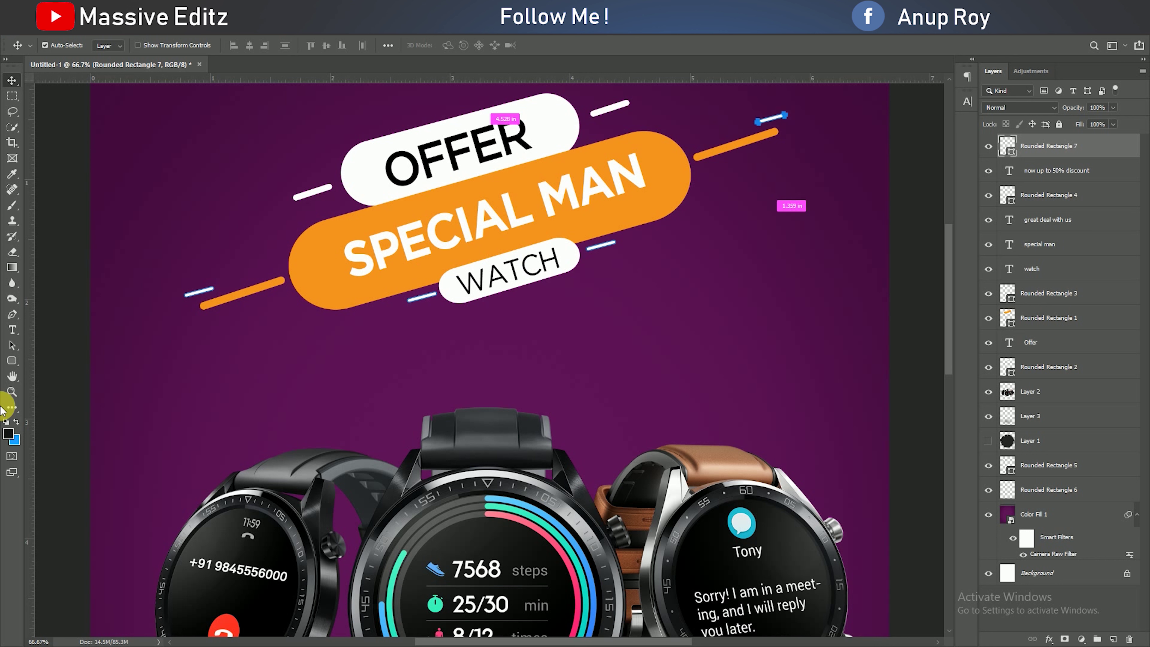
# - Draw another thin white bar, rotate it, and position it along the lower-left orange line
pyautogui.click(11, 361)
pyautogui.moveTo(381, 358); pyautogui.dragTo(402, 362)
pyautogui.click(949, 89)
pyautogui.hotkey('ctrl', 't')
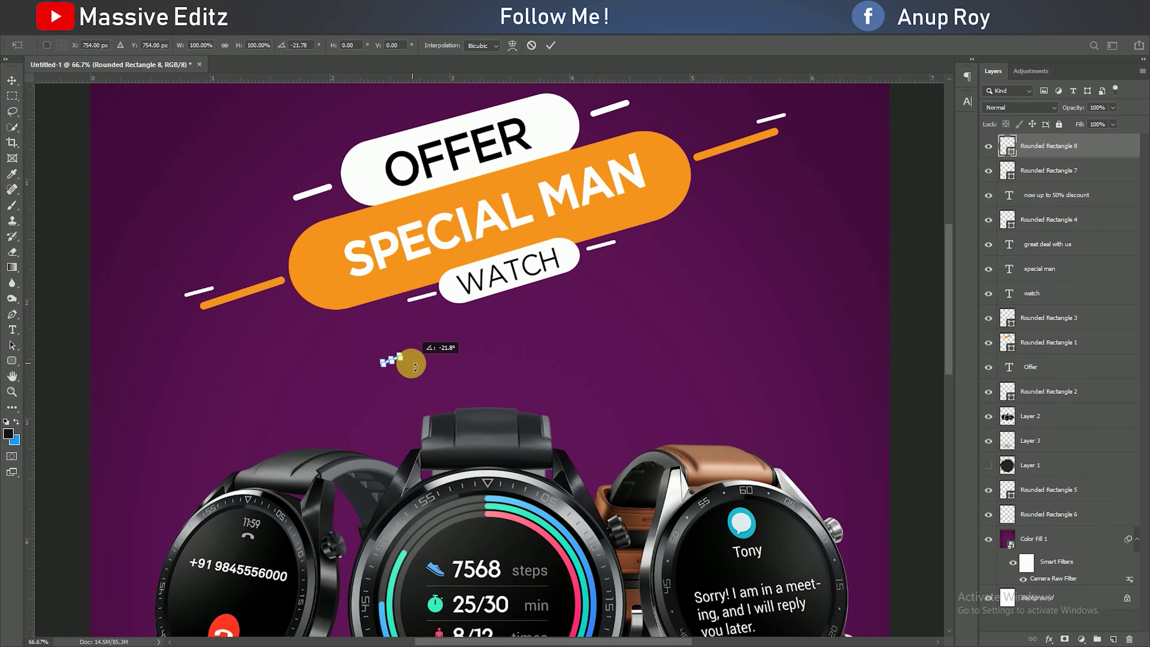
pyautogui.moveTo(392, 361); pyautogui.dragTo(279, 301)
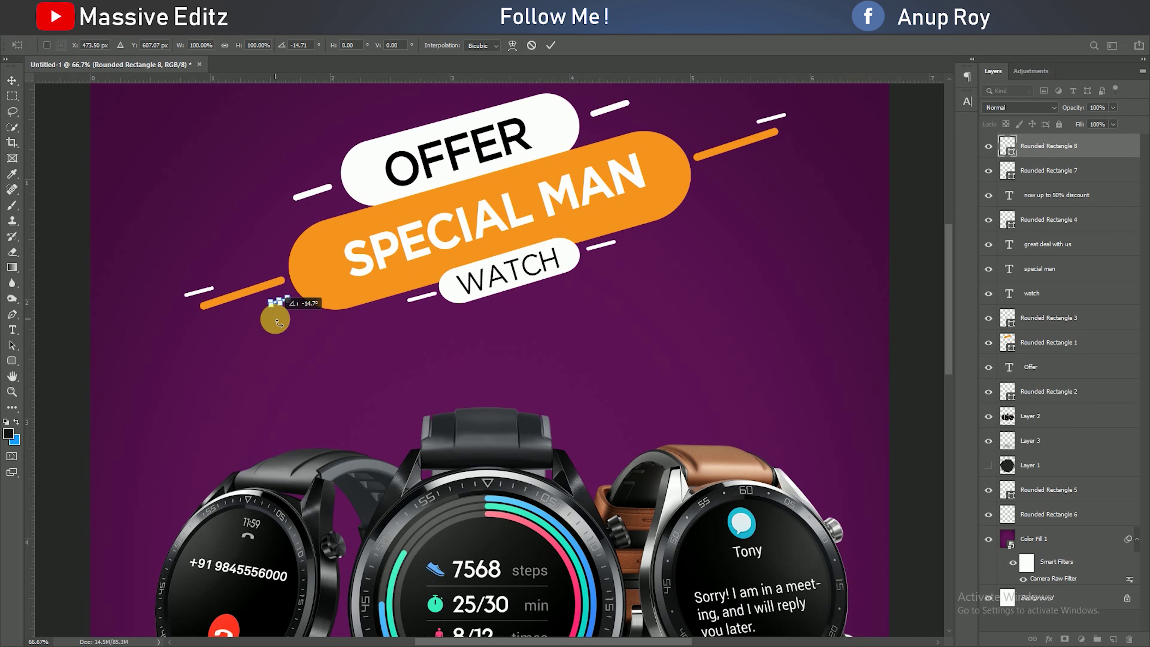
pyautogui.press('Return')
pyautogui.keyDown('ctrl'); pyautogui.click(282, 299); pyautogui.keyUp('ctrl')
pyautogui.moveTo(285, 314); pyautogui.dragTo(779, 203)
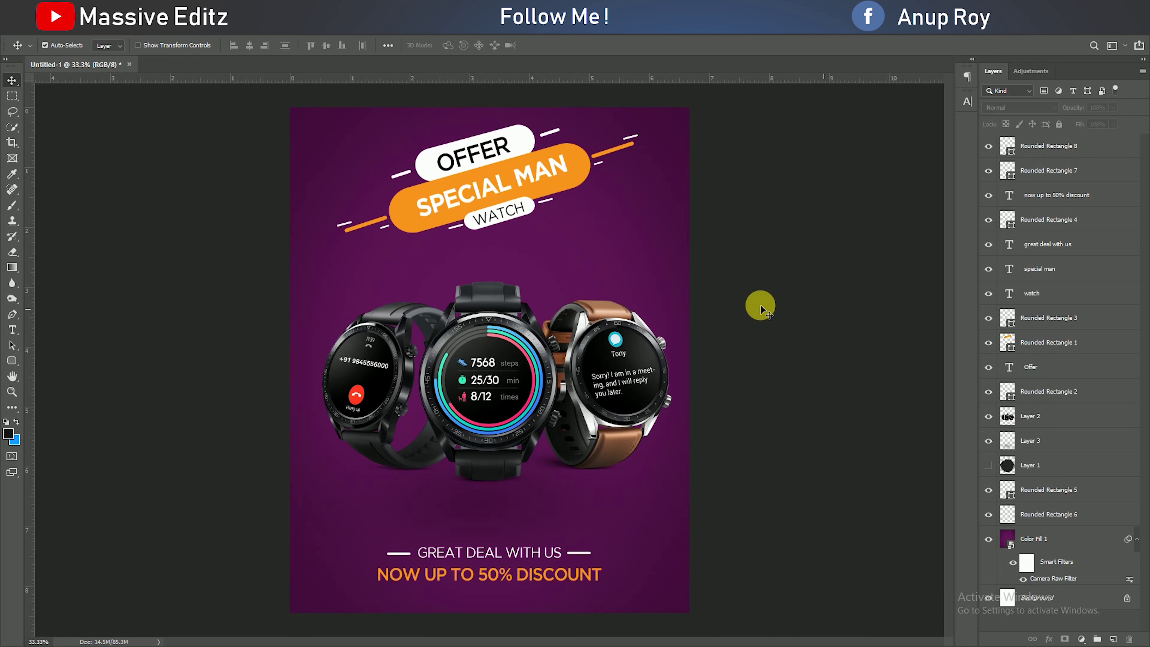
# - Select all banner layers: watch, special man, Offer and Rounded Rectangles 1, 2, 3, 5–8
pyautogui.click(507, 212)
pyautogui.click(1033, 146)
pyautogui.keyDown('ctrl'); pyautogui.click(1040, 170); pyautogui.keyUp('ctrl')
pyautogui.keyDown('ctrl'); pyautogui.click(1031, 195); pyautogui.keyUp('ctrl')
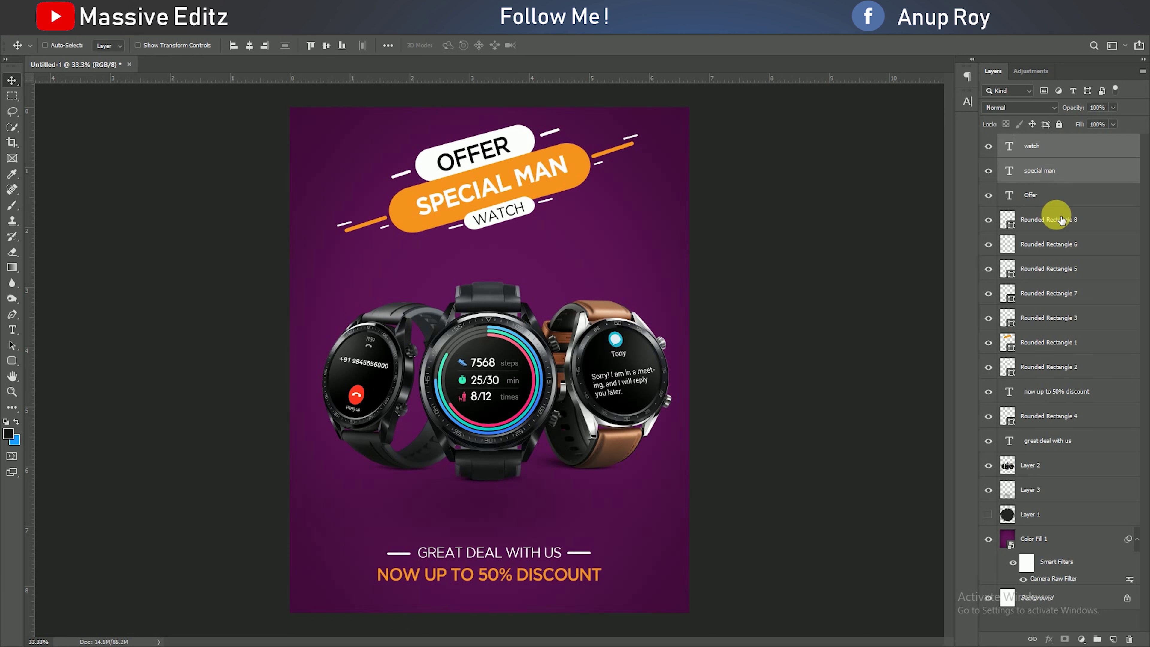
pyautogui.keyDown('ctrl'); pyautogui.click(1049, 219); pyautogui.keyUp('ctrl')
pyautogui.keyDown('ctrl'); pyautogui.click(1060, 244); pyautogui.keyUp('ctrl')
pyautogui.keyDown('ctrl'); pyautogui.click(1060, 269); pyautogui.keyUp('ctrl')
pyautogui.keyDown('ctrl'); pyautogui.click(1060, 293); pyautogui.keyUp('ctrl')
pyautogui.keyDown('ctrl'); pyautogui.click(1060, 318); pyautogui.keyUp('ctrl')
pyautogui.keyDown('ctrl'); pyautogui.click(1060, 343); pyautogui.keyUp('ctrl')
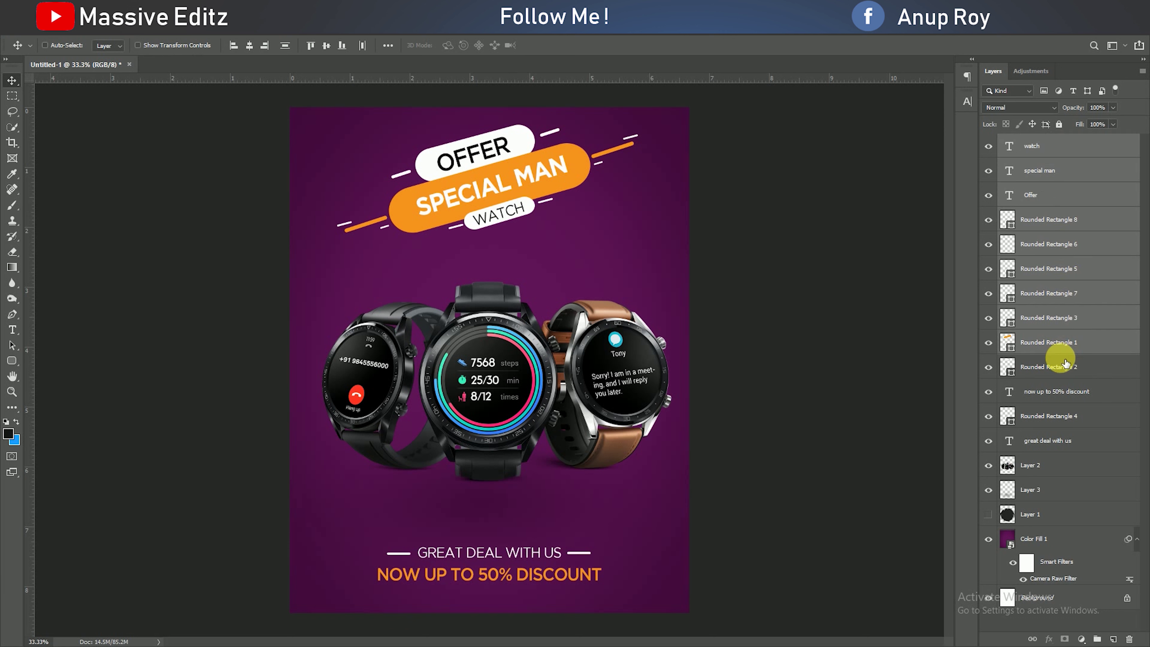
pyautogui.keyDown('ctrl'); pyautogui.click(1062, 367); pyautogui.keyUp('ctrl')
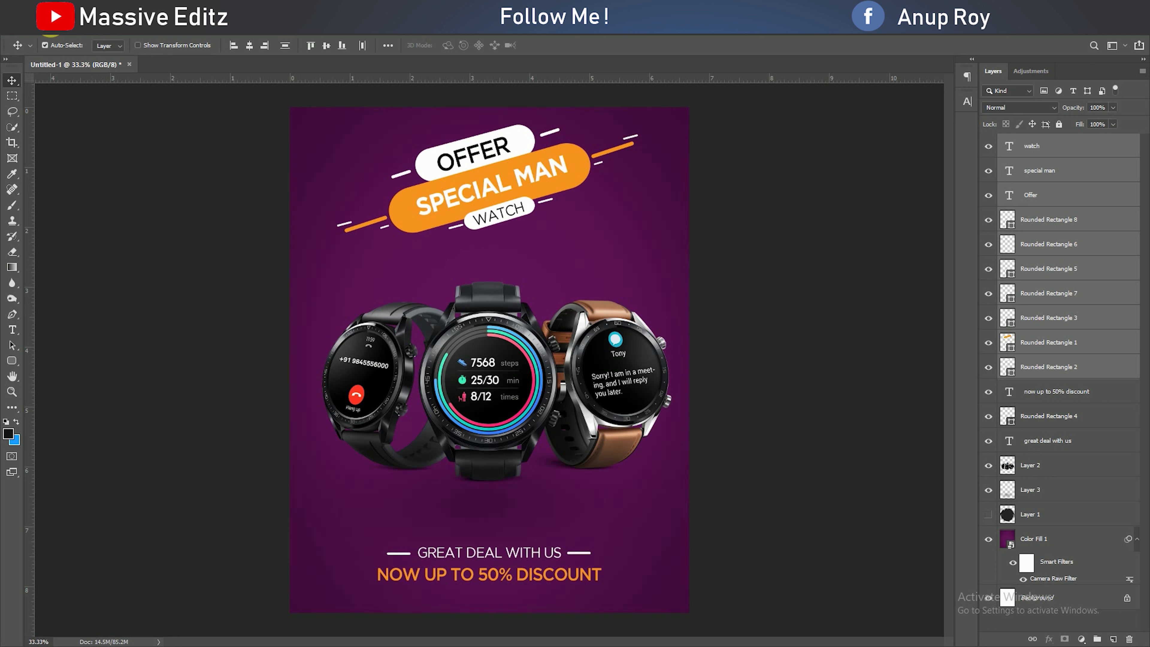
# - Free-transform the banner slightly down and right, then group its layers into Group 1
pyautogui.click(49, 28)
pyautogui.click(81, 290)
pyautogui.moveTo(507, 178); pyautogui.dragTo(536, 192)
pyautogui.click(551, 44)
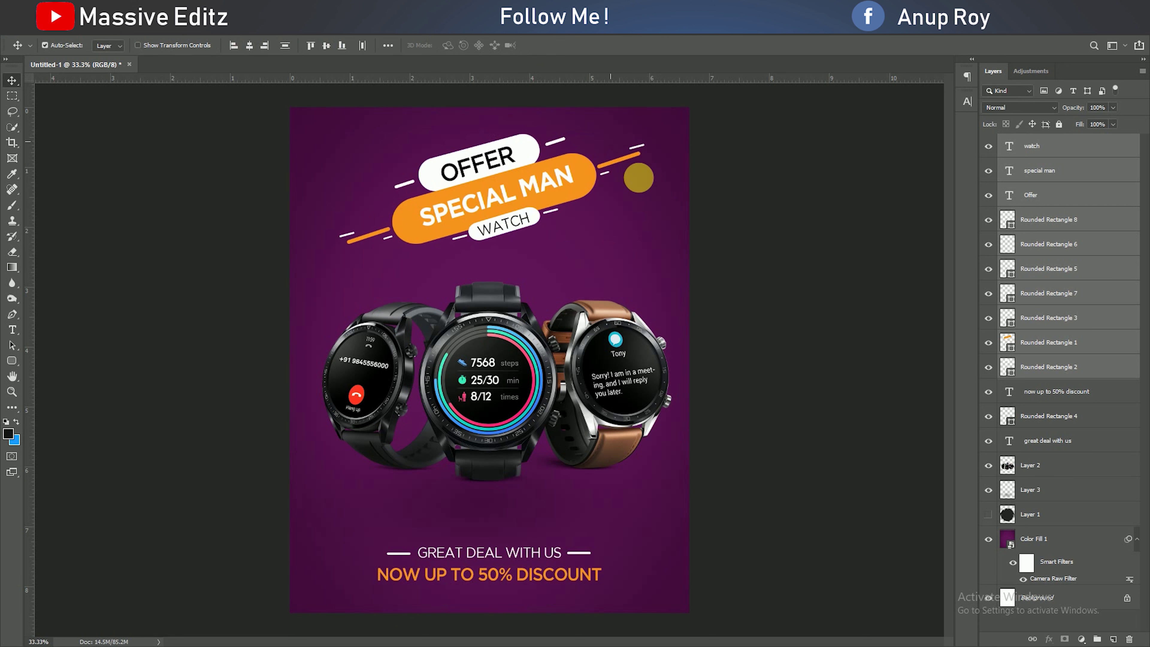
pyautogui.hotkey('ctrl', 'g')
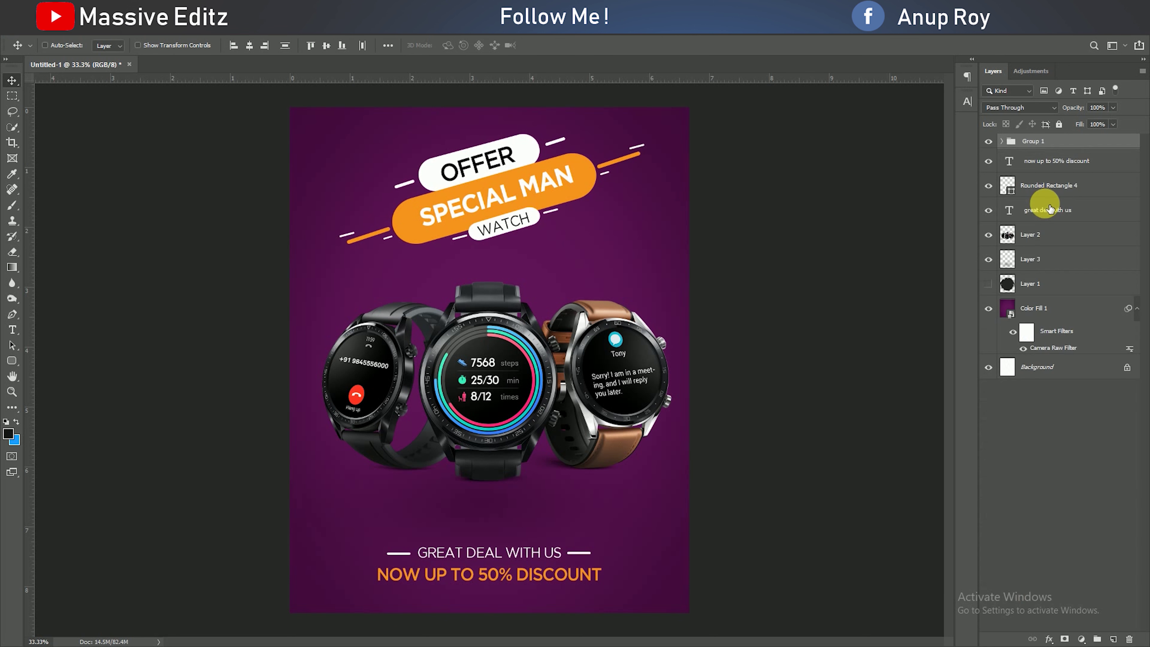
pyautogui.click(989, 141)
pyautogui.click(988, 142)
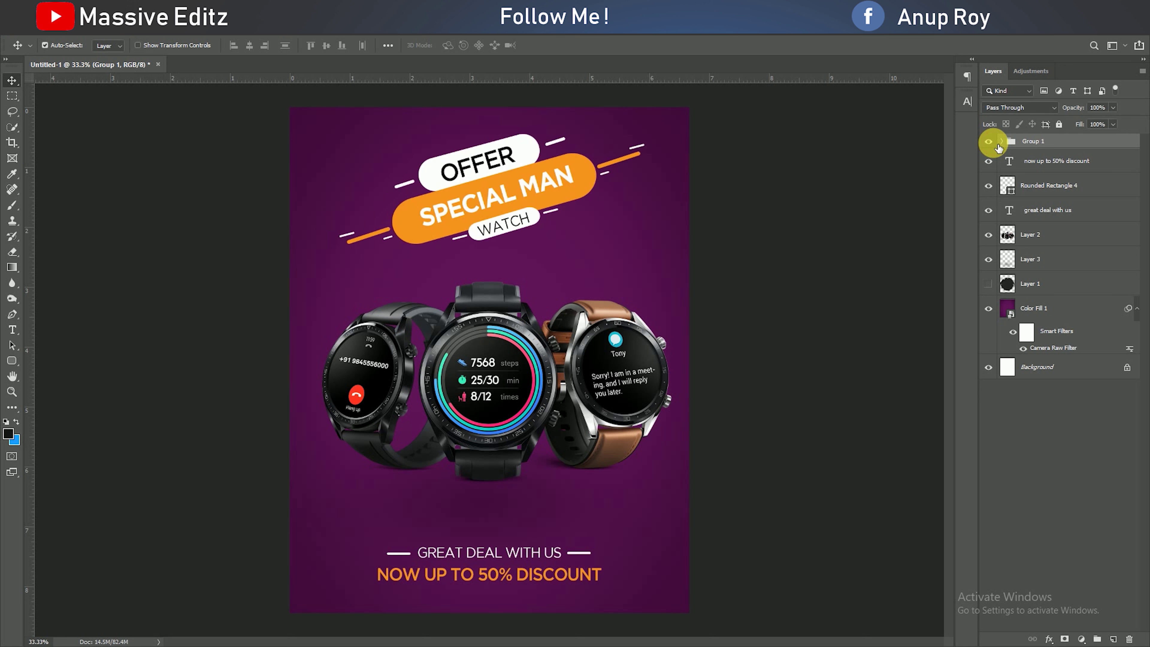
pyautogui.click(10, 364)
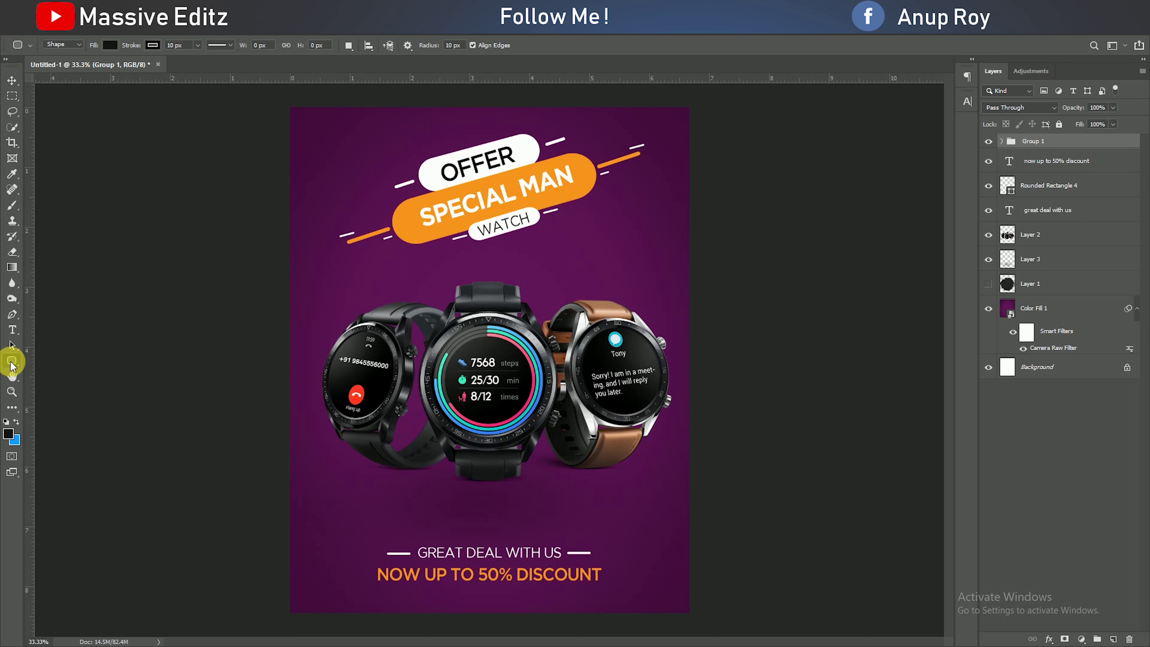
# - Draw three orange outline squares with 60 px corners beside the discount text, bottom right
pyautogui.moveTo(652, 527); pyautogui.dragTo(707, 586)
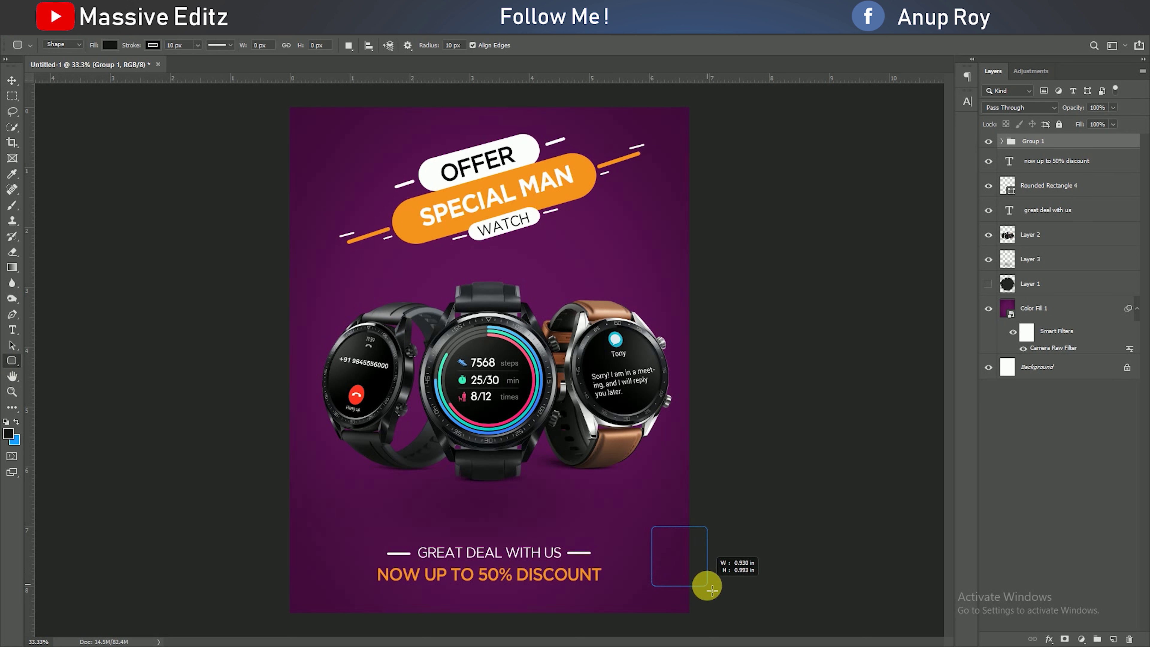
pyautogui.click(797, 175)
pyautogui.click(805, 198)
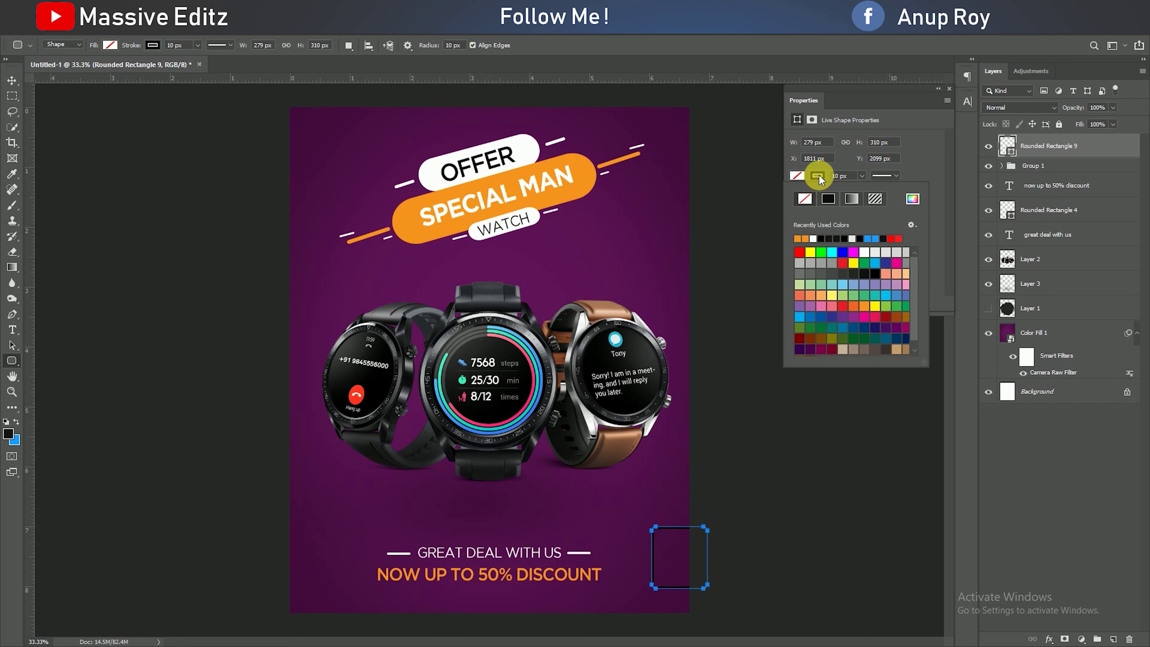
pyautogui.click(807, 238)
pyautogui.click(935, 251)
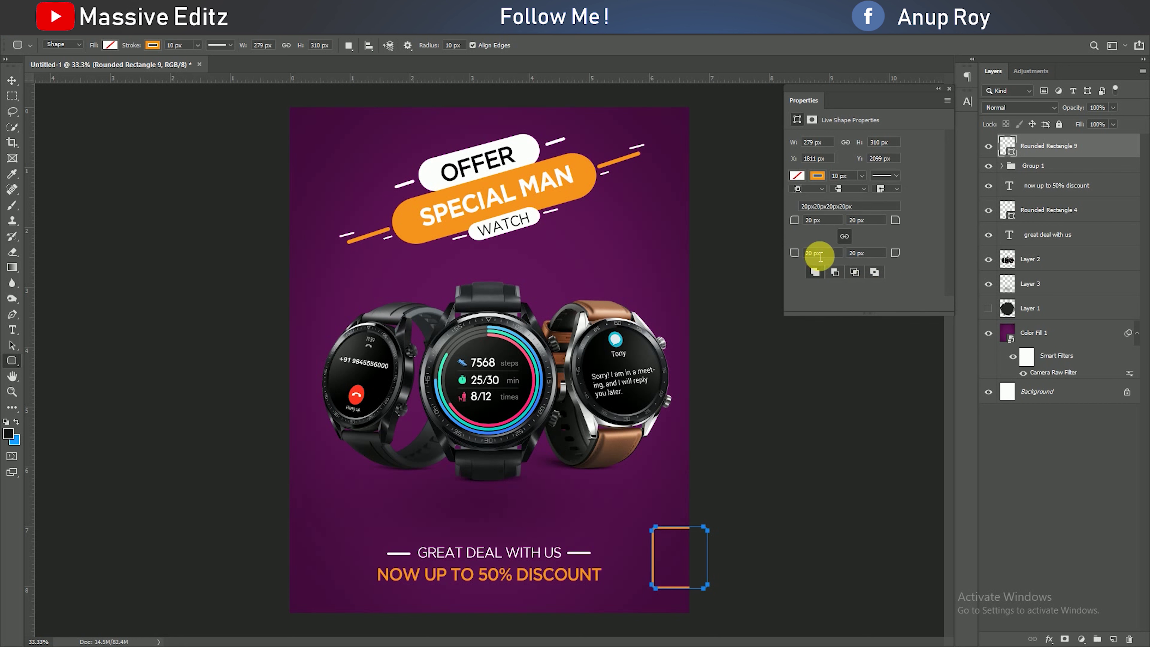
pyautogui.write('60')
pyautogui.press('Return')
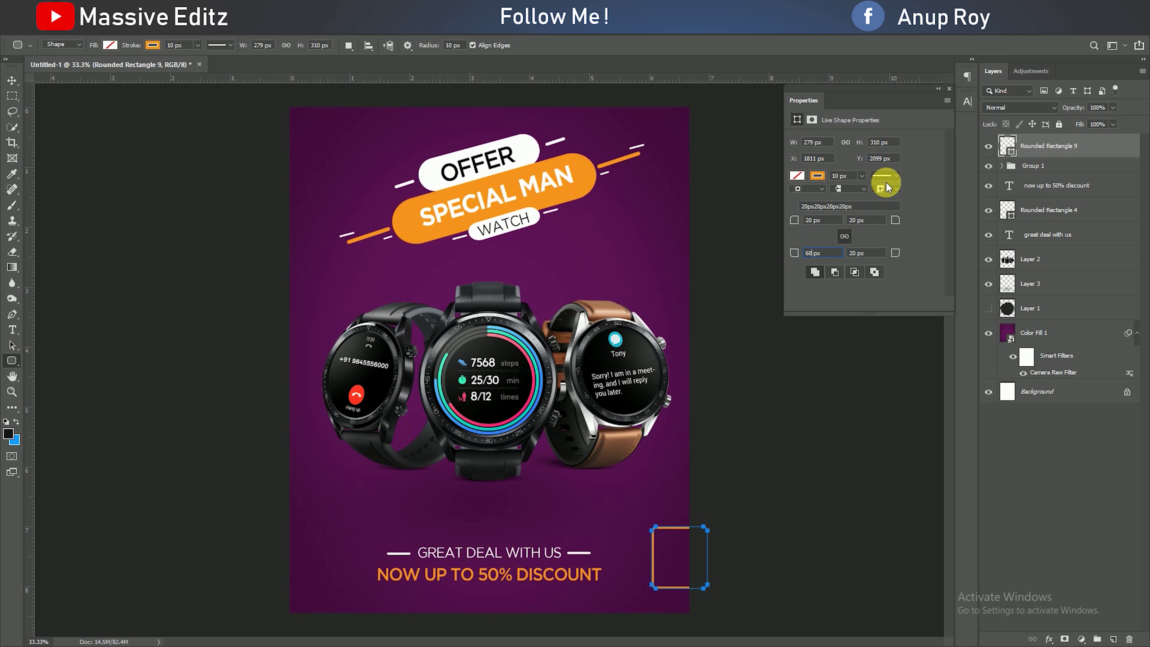
pyautogui.click(949, 88)
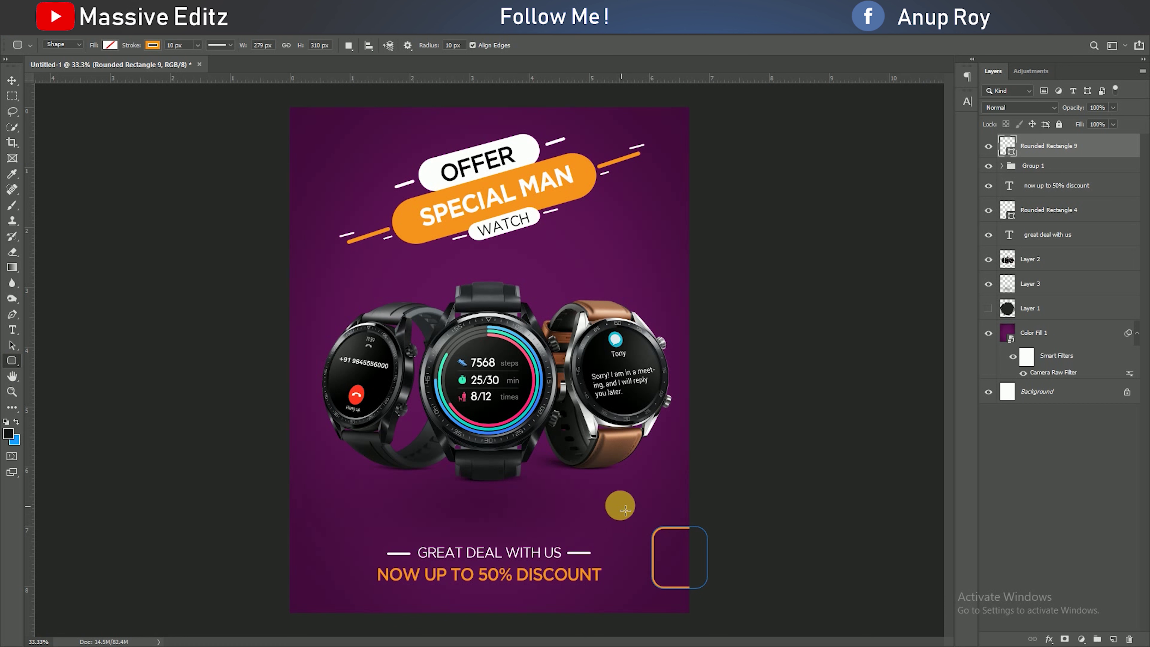
pyautogui.moveTo(622, 486); pyautogui.dragTo(658, 519)
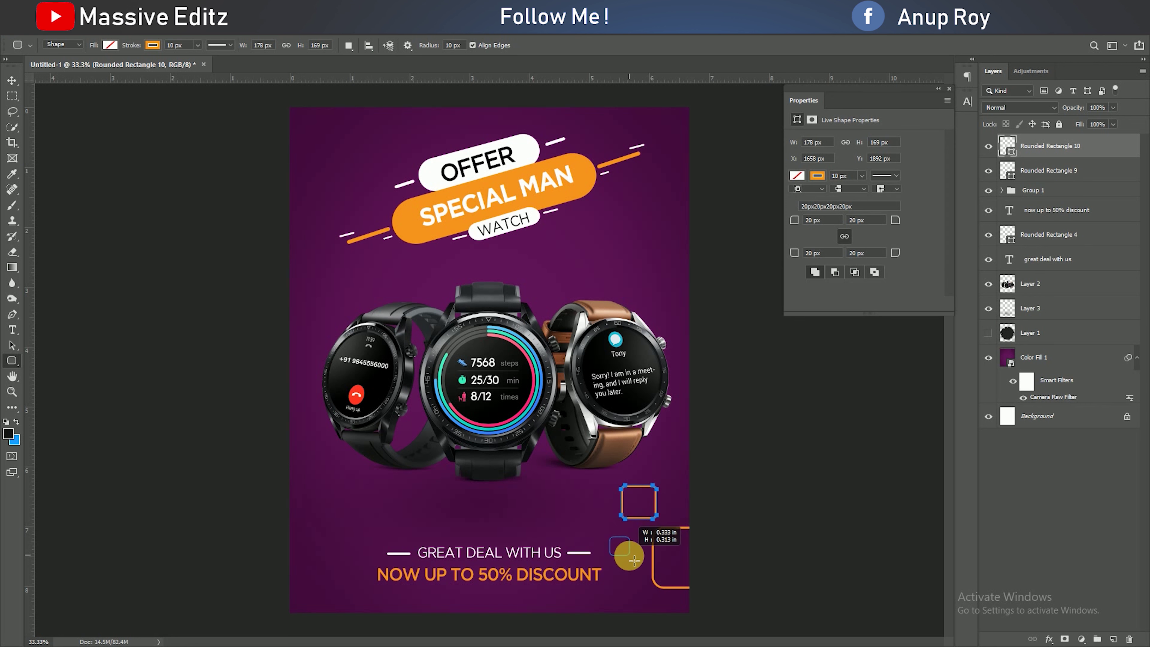
pyautogui.moveTo(615, 542); pyautogui.dragTo(631, 558)
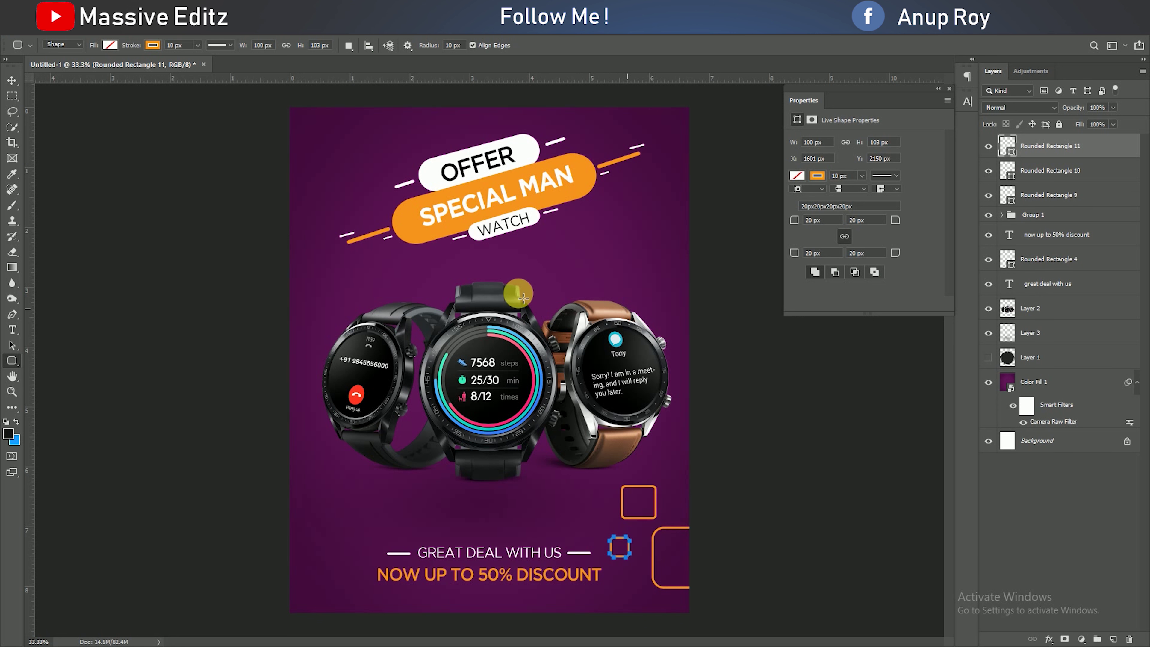
# - Add an outline square at the top-left corner and a small orange ellipse dot
pyautogui.moveTo(287, 123); pyautogui.dragTo(348, 189)
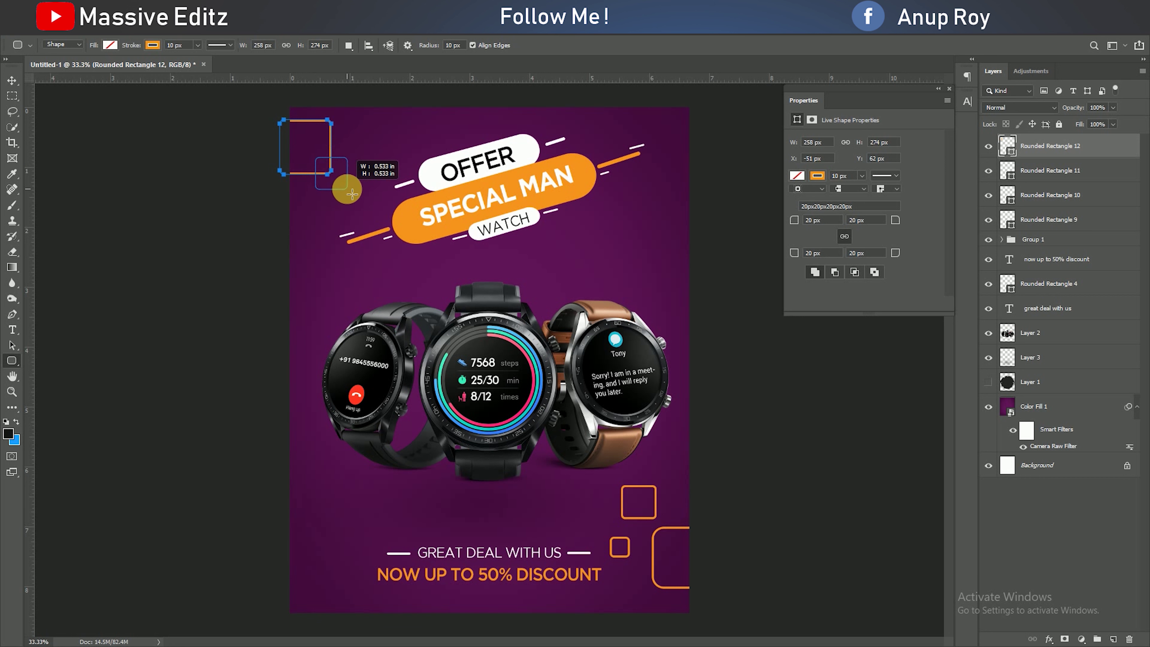
pyautogui.rightClick(20, 366)
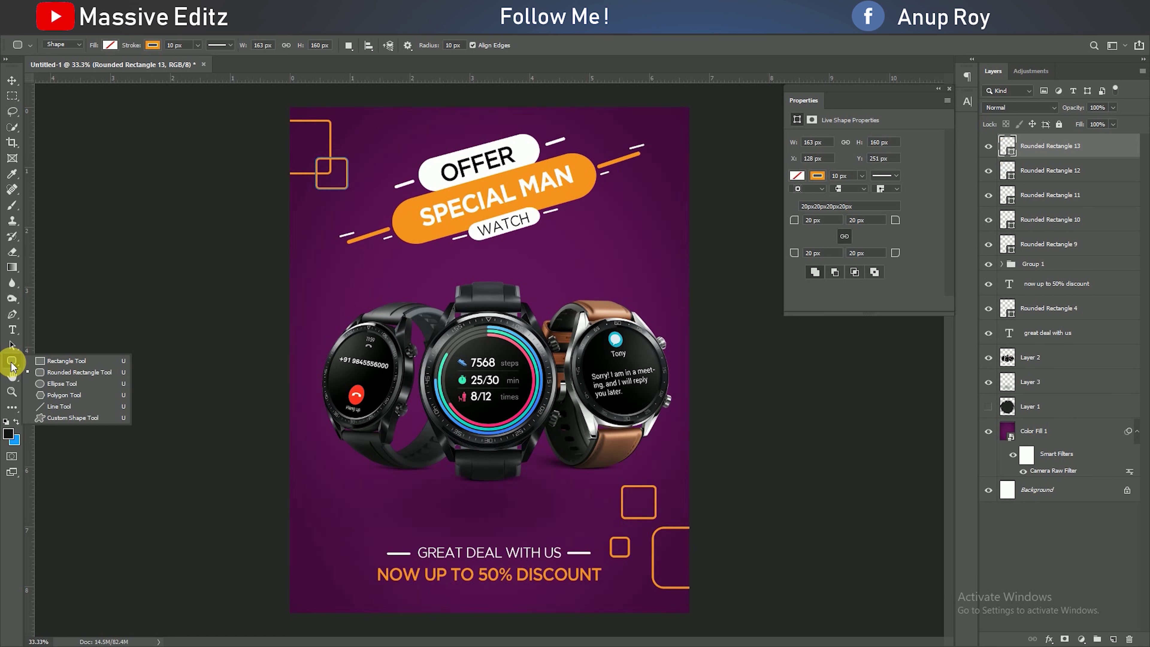
pyautogui.click(55, 384)
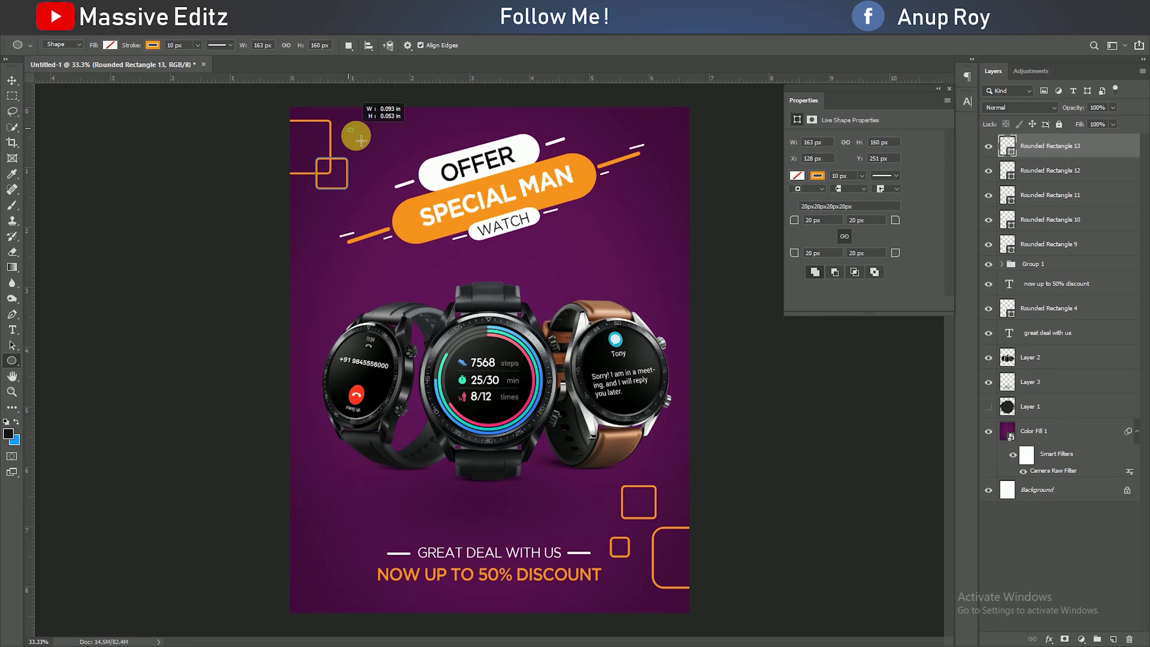
pyautogui.moveTo(360, 136); pyautogui.dragTo(348, 129)
pyautogui.click(797, 194)
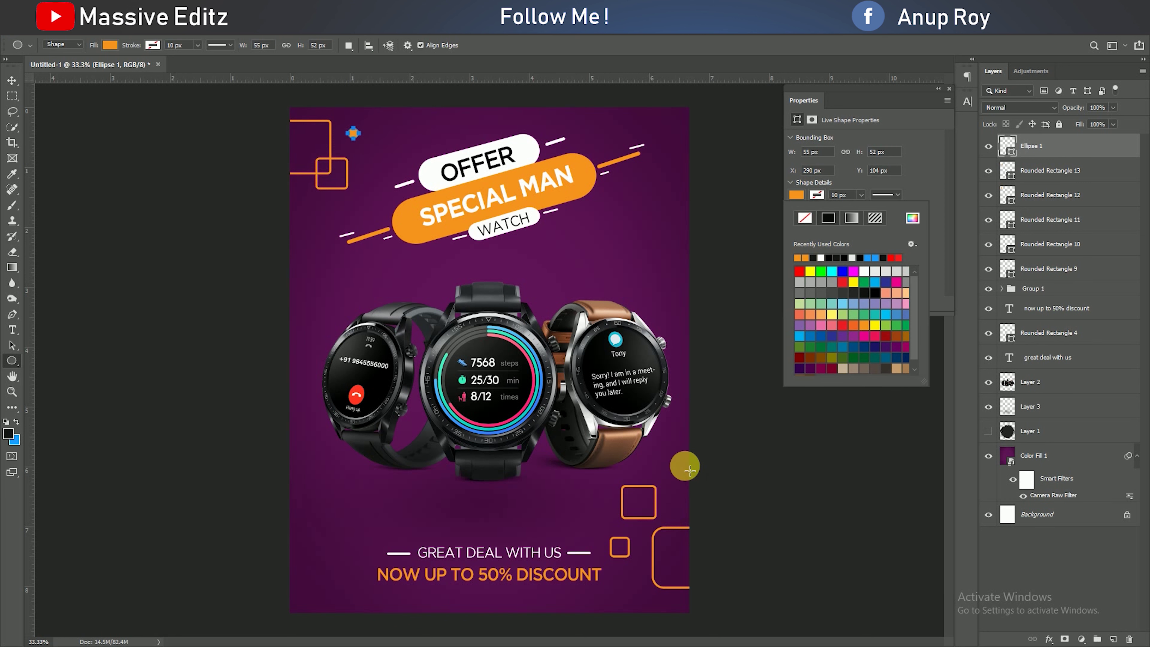
pyautogui.click(941, 89)
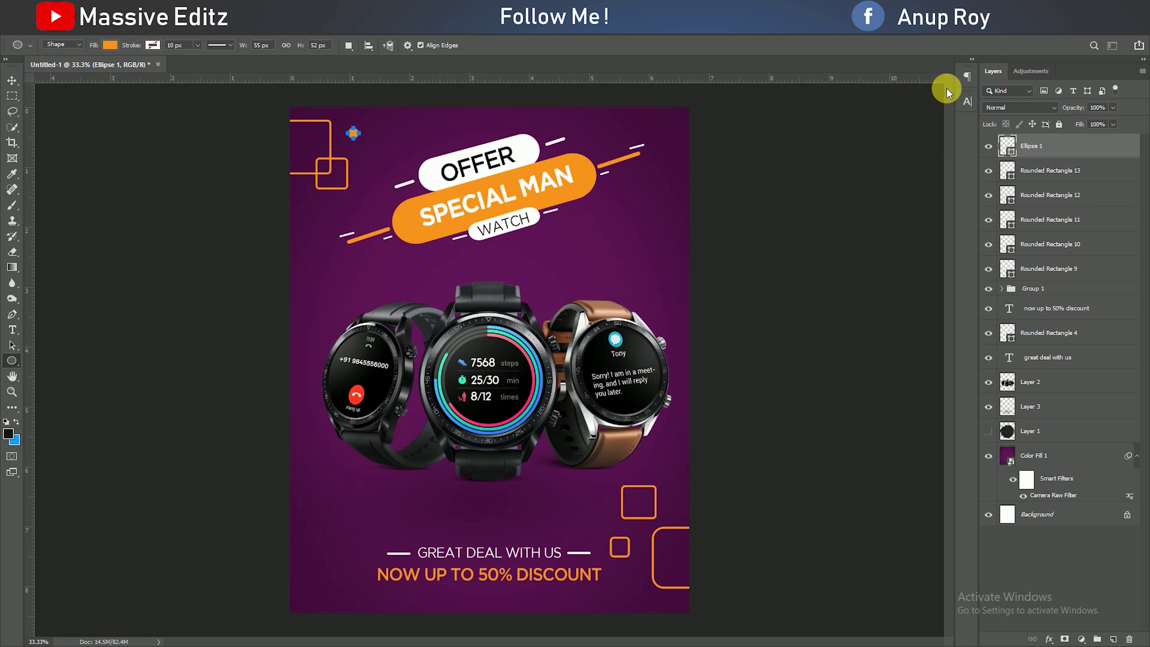
pyautogui.click(12, 80)
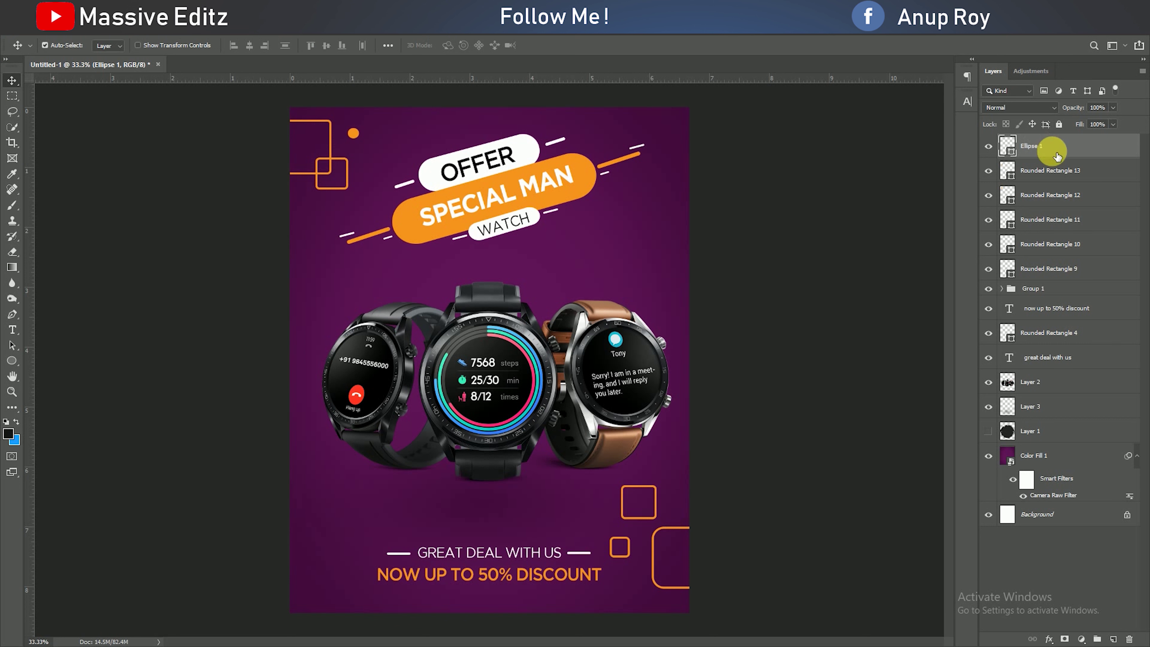
# - Set the dot and all new outline squares to 60% opacity
pyautogui.moveTo(1058, 155); pyautogui.dragTo(1073, 268)
pyautogui.click(1115, 107)
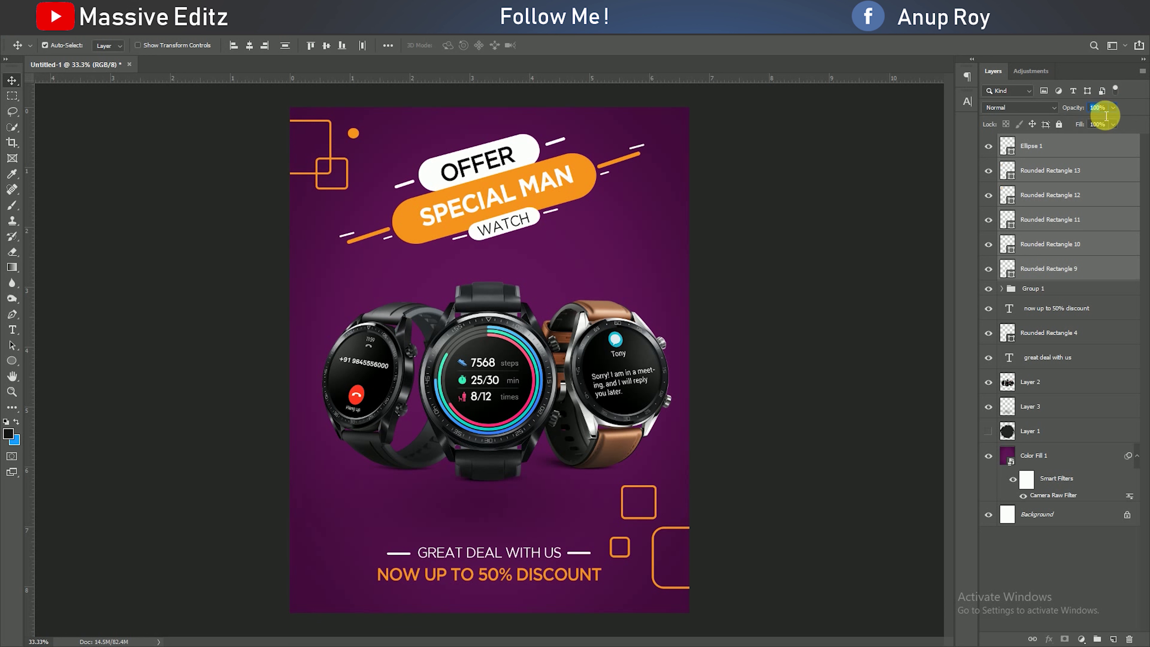
pyautogui.write('60')
pyautogui.press('Return')
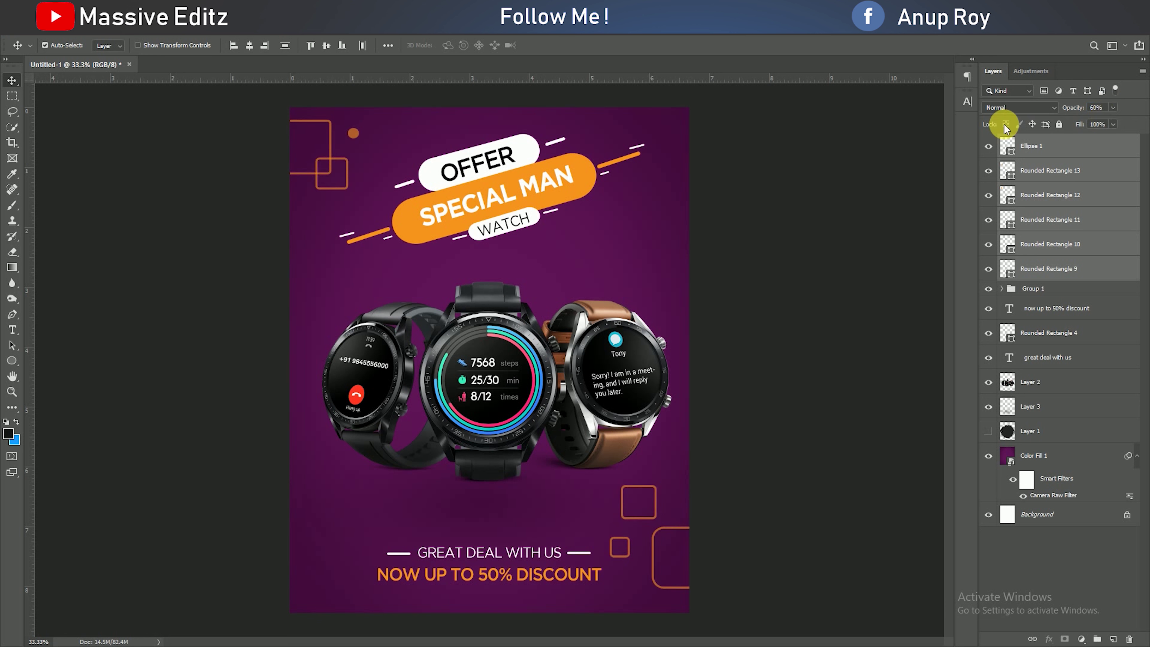
# - Nudge the dot slightly down and move the two top-left squares further left
pyautogui.click(1028, 144)
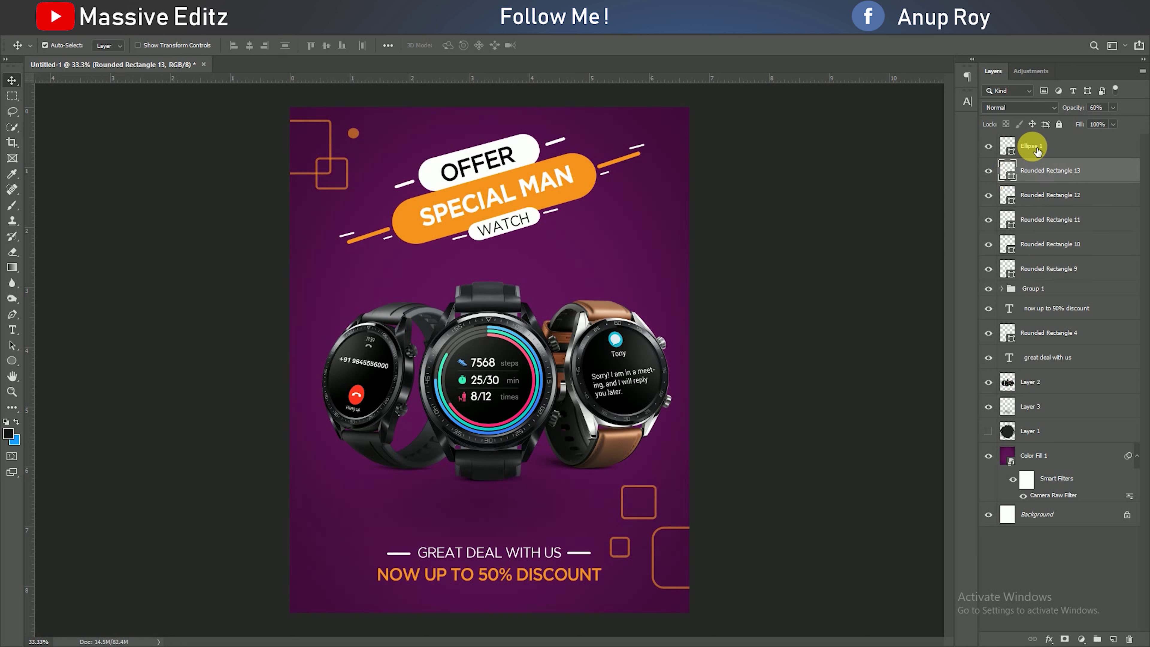
pyautogui.moveTo(355, 133); pyautogui.dragTo(354, 138)
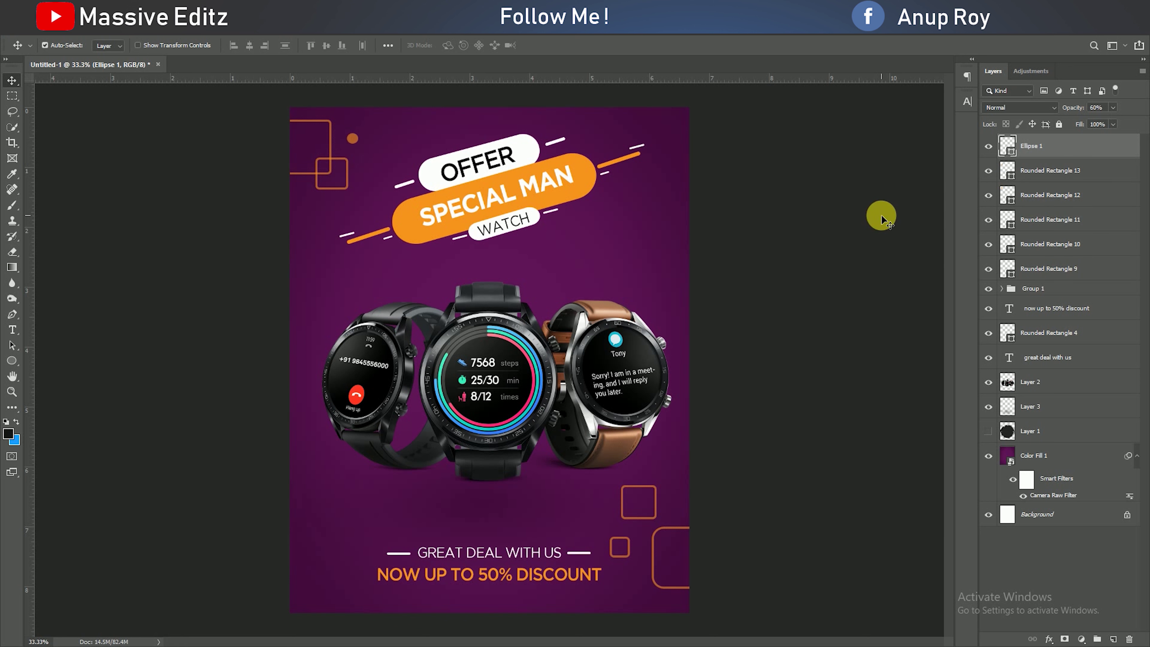
pyautogui.click(337, 163)
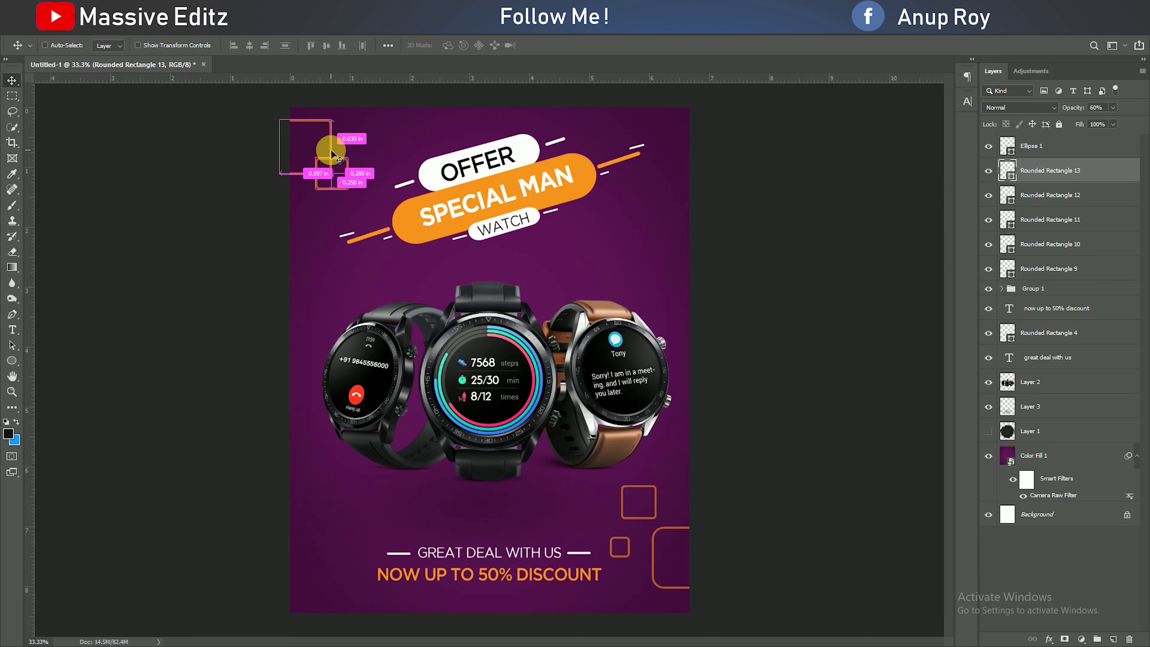
pyautogui.press('ctrl')
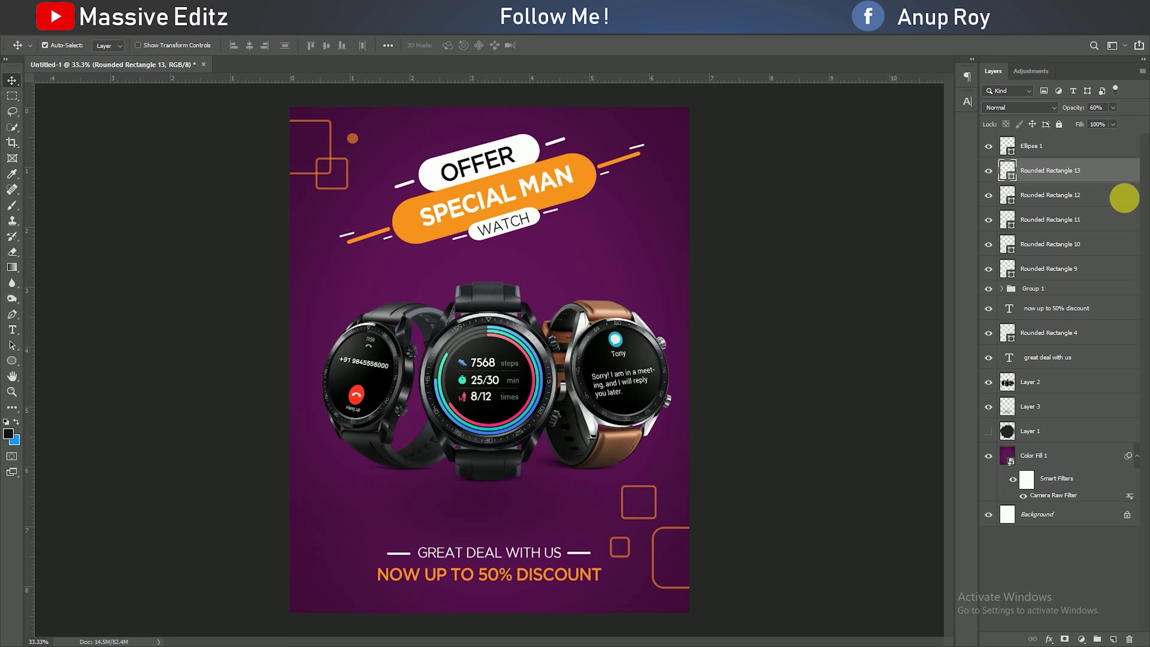
pyautogui.keyDown('ctrl'); pyautogui.click(1060, 195); pyautogui.keyUp('ctrl')
pyautogui.moveTo(346, 162); pyautogui.dragTo(339, 164)
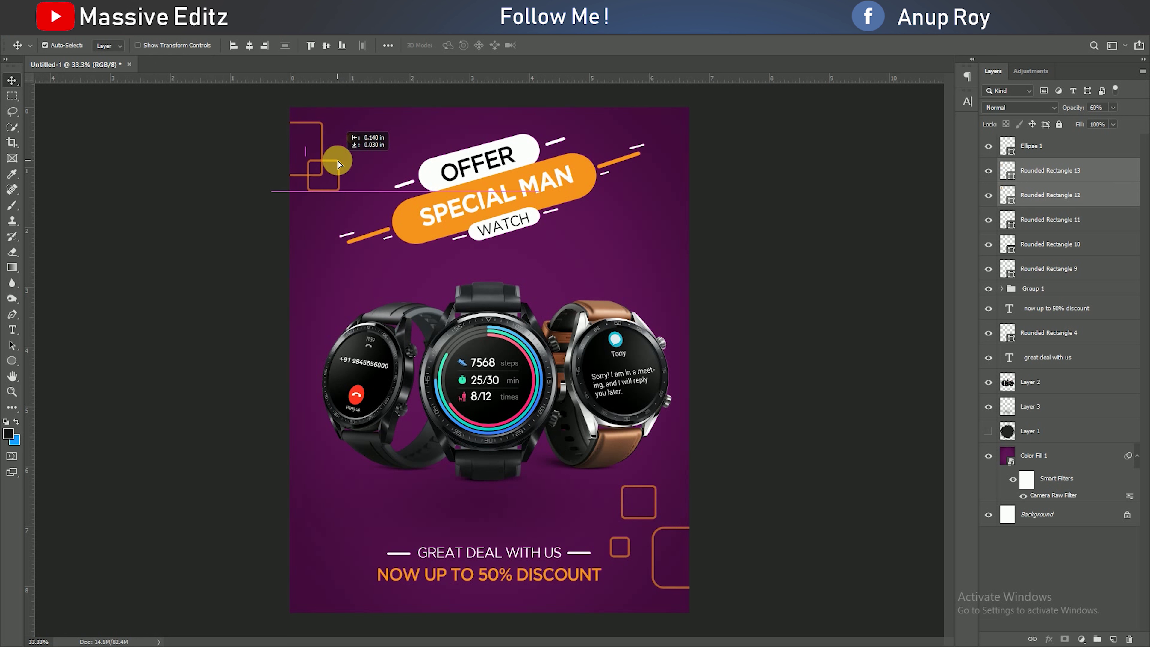
# - Set the dot and top-left squares to 50% opacity; move bottom-right squares up and right
pyautogui.click(353, 140)
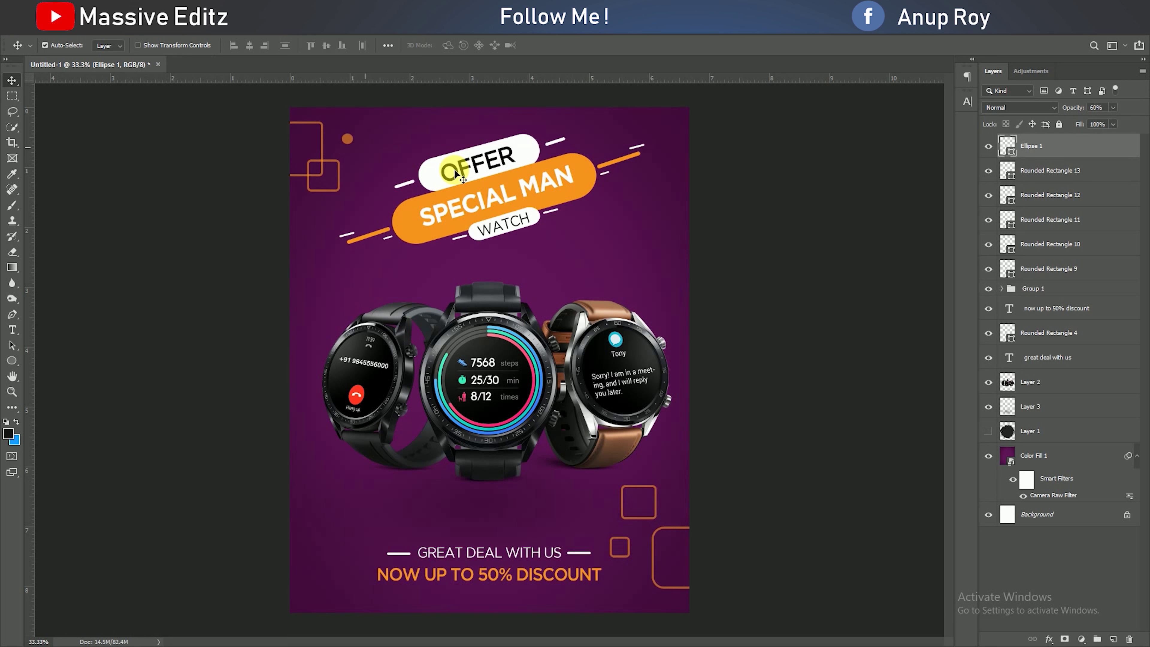
pyautogui.keyDown('ctrl'); pyautogui.click(1076, 175); pyautogui.keyUp('ctrl')
pyautogui.keyDown('ctrl'); pyautogui.click(1076, 195); pyautogui.keyUp('ctrl')
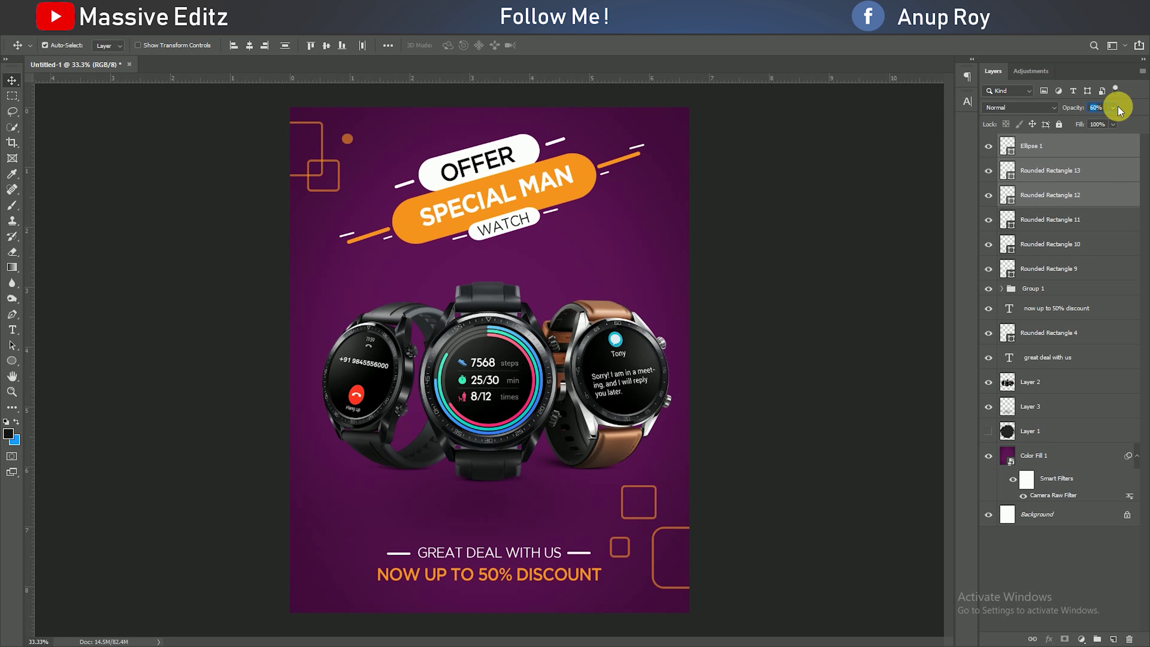
pyautogui.write('50')
pyautogui.press('ctrl')
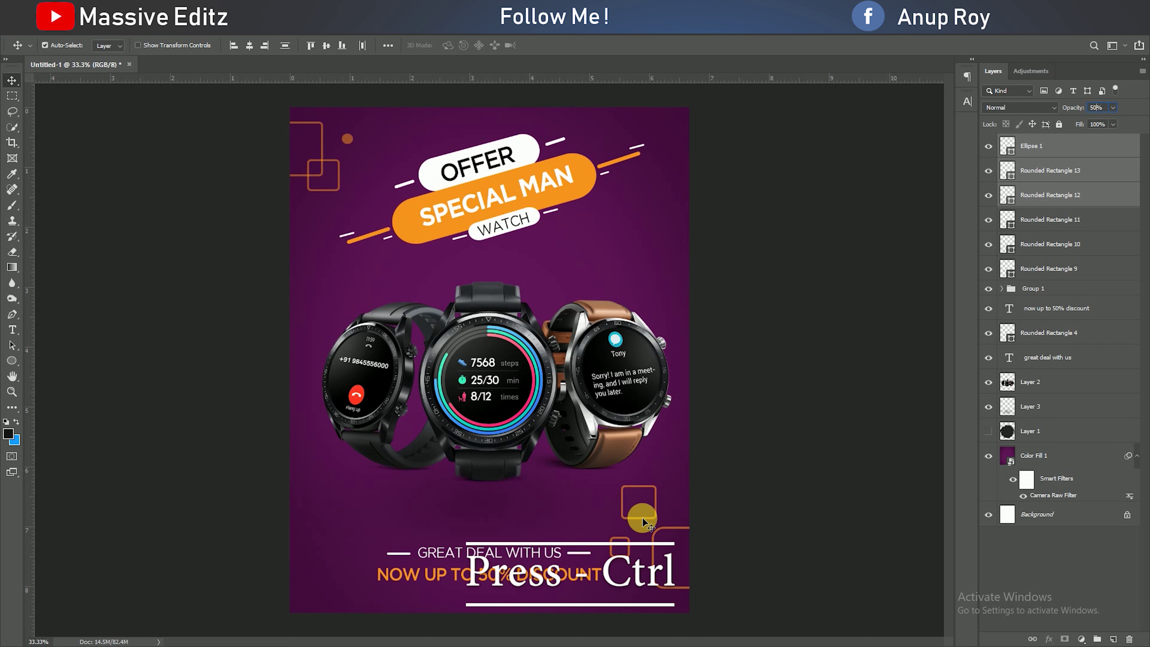
pyautogui.moveTo(643, 518); pyautogui.dragTo(672, 518)
pyautogui.click(812, 568)
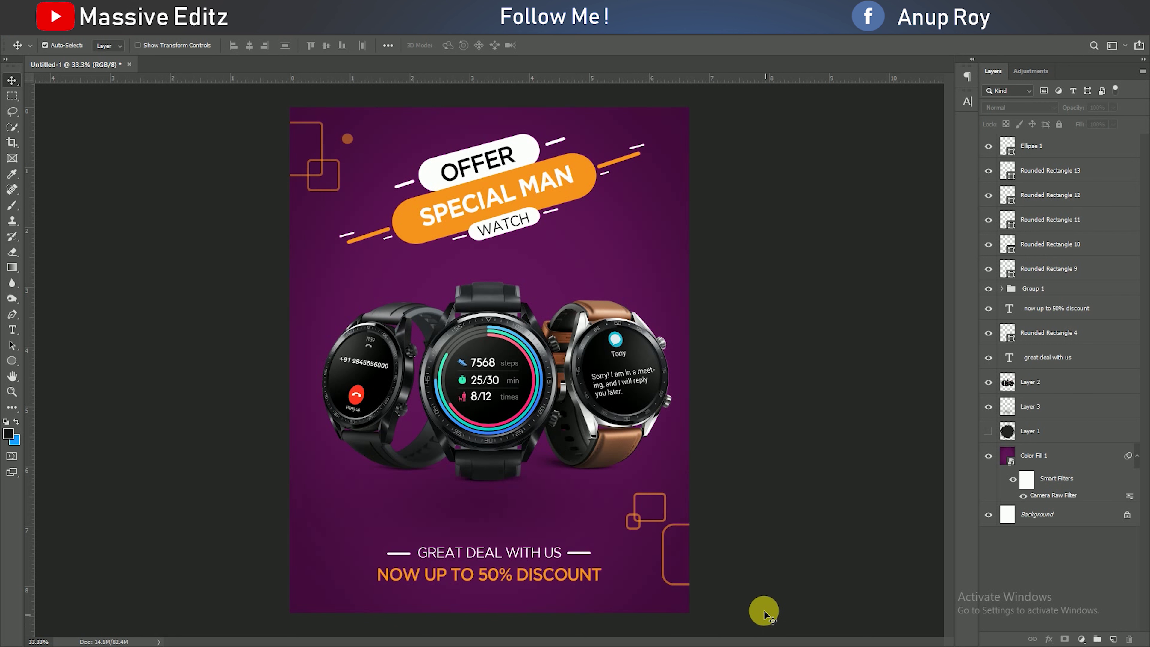
# - Set the three bottom-right squares to 50% opacity
pyautogui.click(1074, 268)
pyautogui.keyDown('ctrl'); pyautogui.click(1080, 244); pyautogui.keyUp('ctrl')
pyautogui.keyDown('ctrl'); pyautogui.click(1087, 220); pyautogui.keyUp('ctrl')
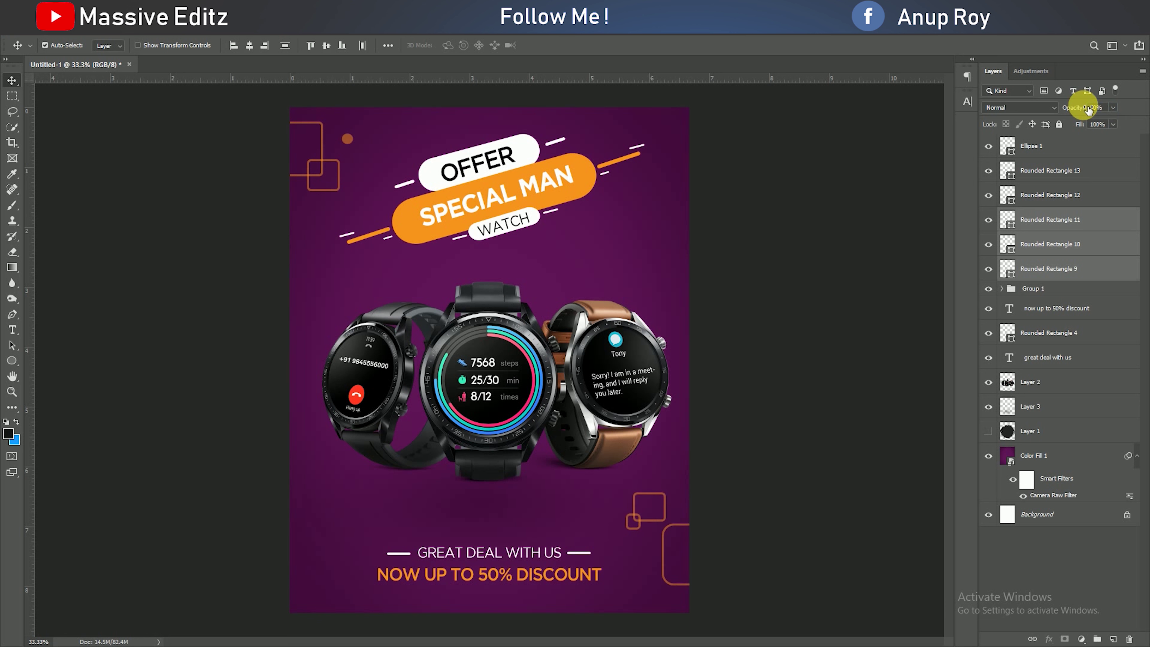
pyautogui.press('5')
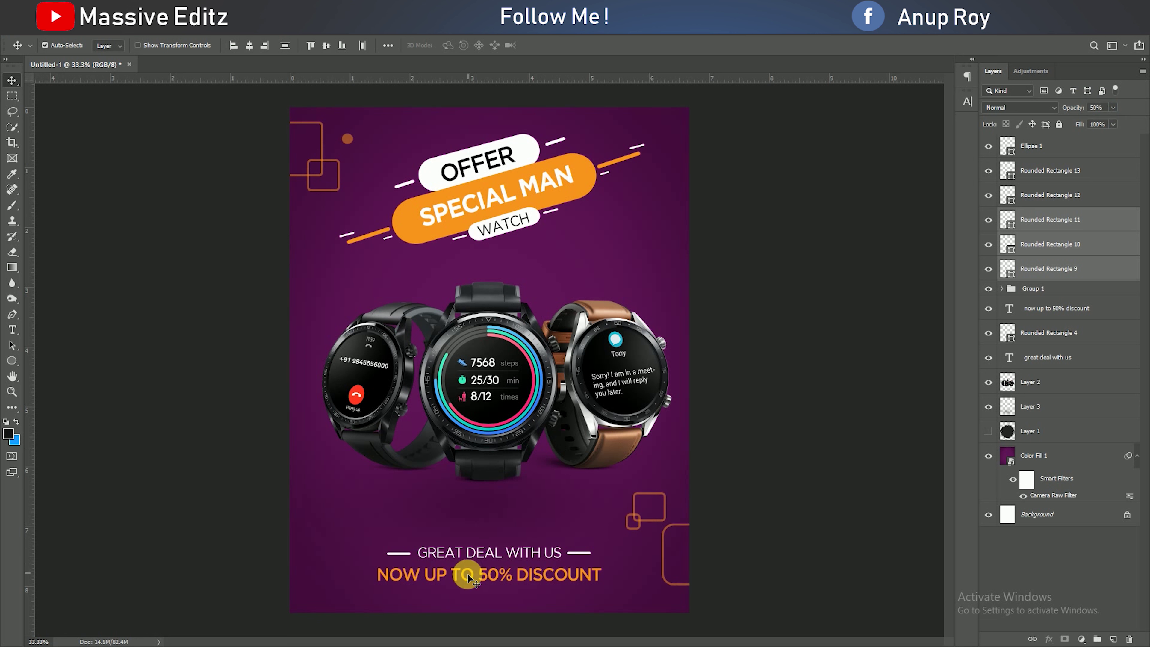
pyautogui.click(471, 576)
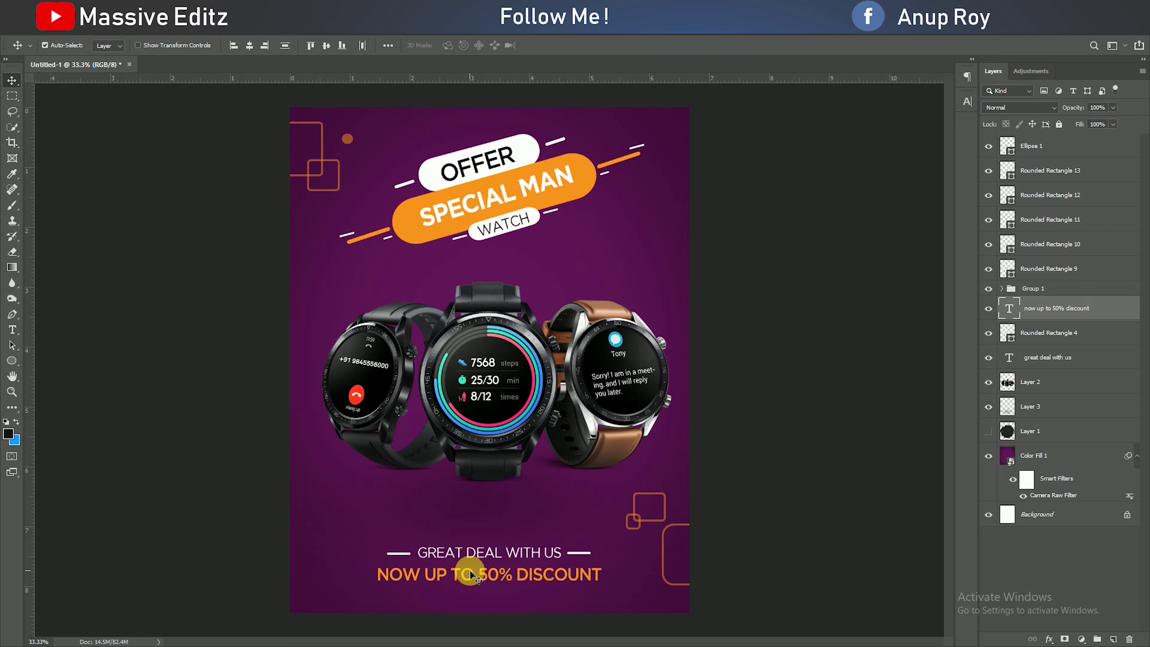
# - Apply a Drop Shadow layer style to the NOW UP TO 50% DISCOUNT text layer
pyautogui.doubleClick(1123, 317)
pyautogui.click(699, 306)
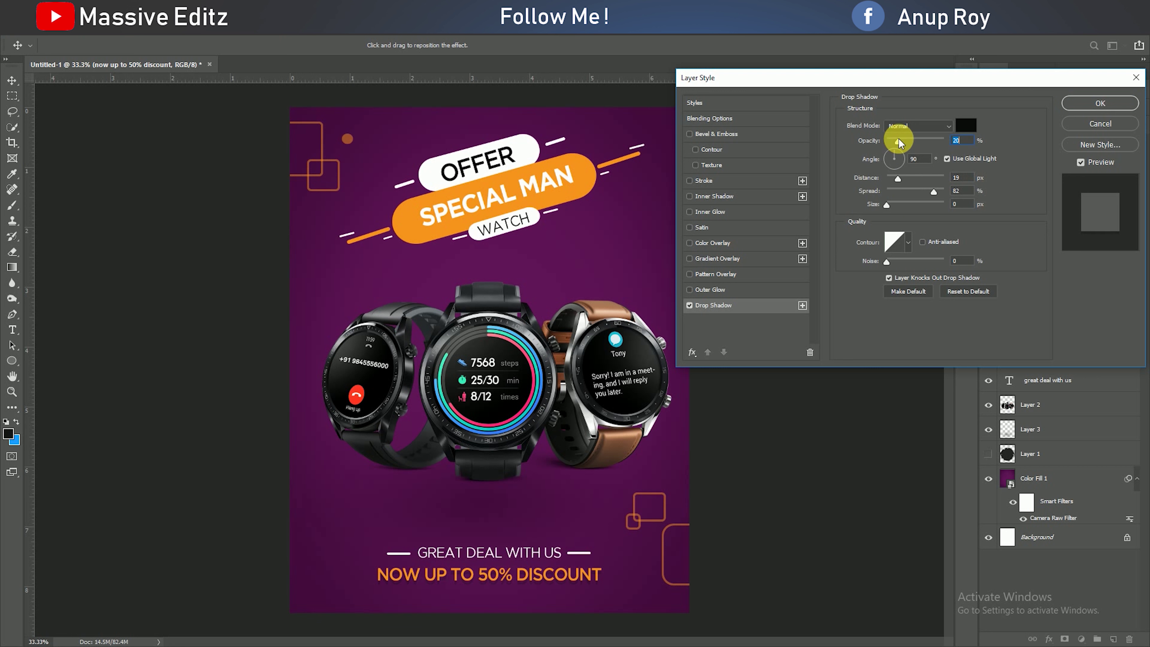
pyautogui.click(1084, 103)
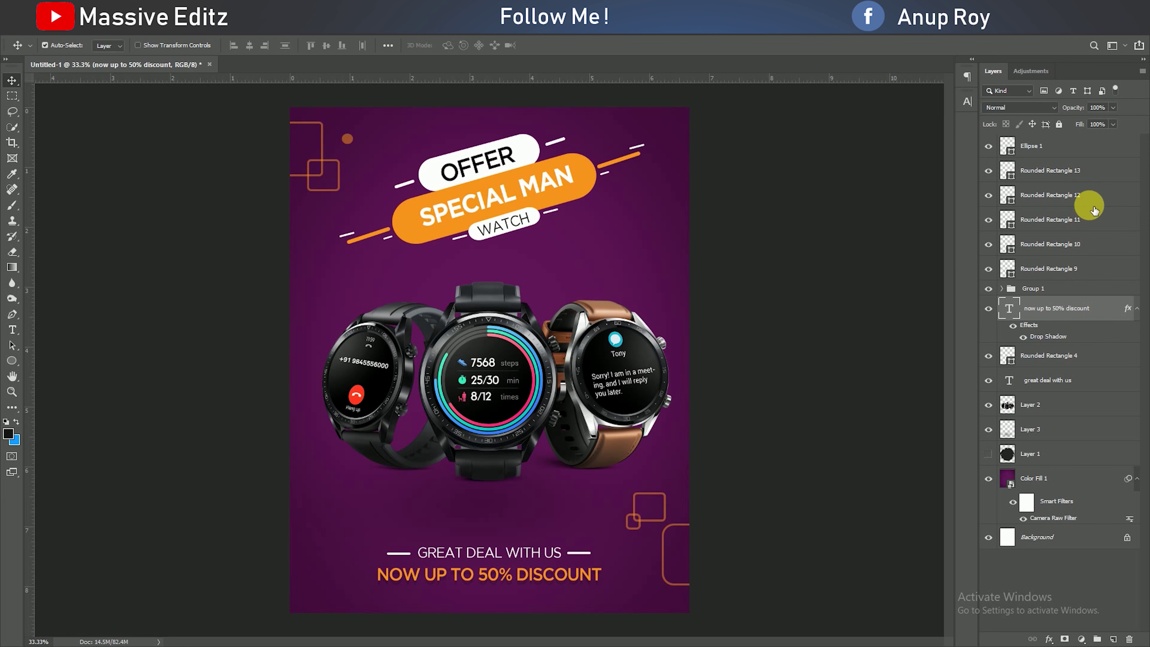
pyautogui.click(1072, 153)
# - Merge all visible layers into a new layer and add a slight Camera Raw vignette (about -6)
pyautogui.hotkey('ctrl', 'alt', 'shift', 'e')
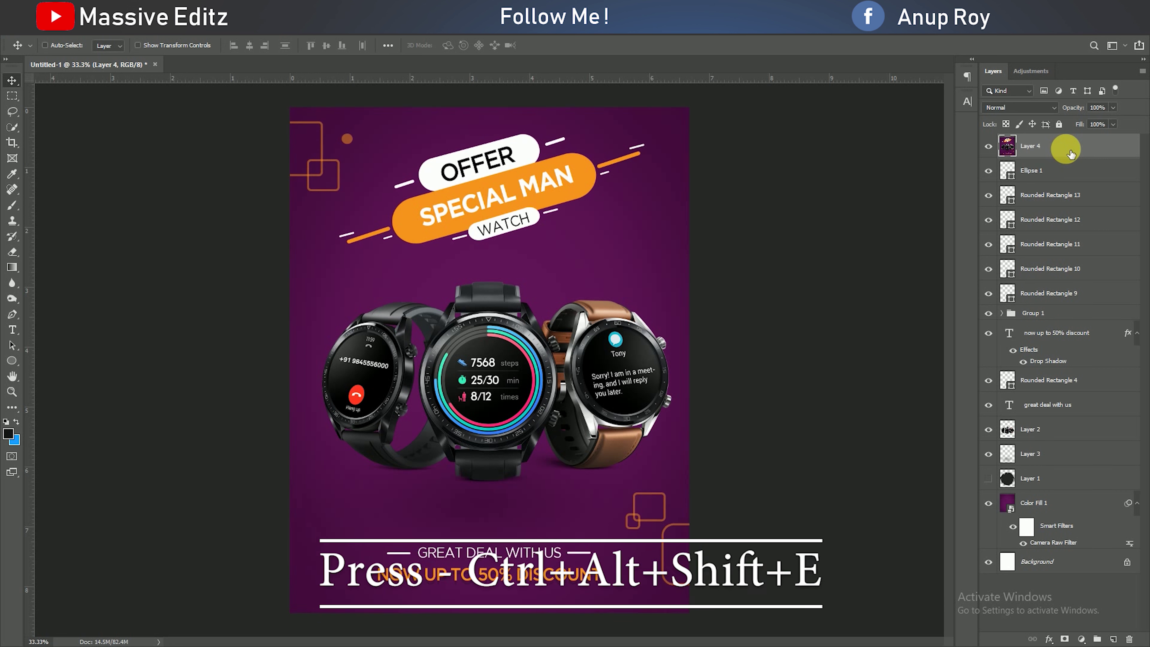
pyautogui.click(184, 25)
pyautogui.click(199, 100)
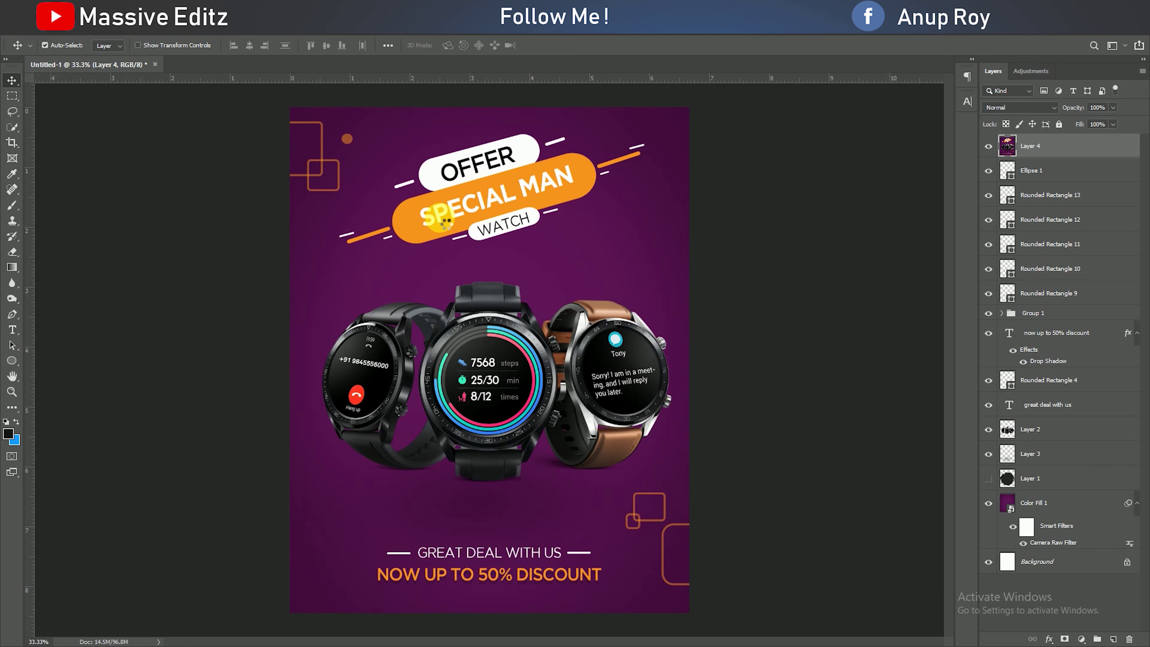
pyautogui.click(893, 149)
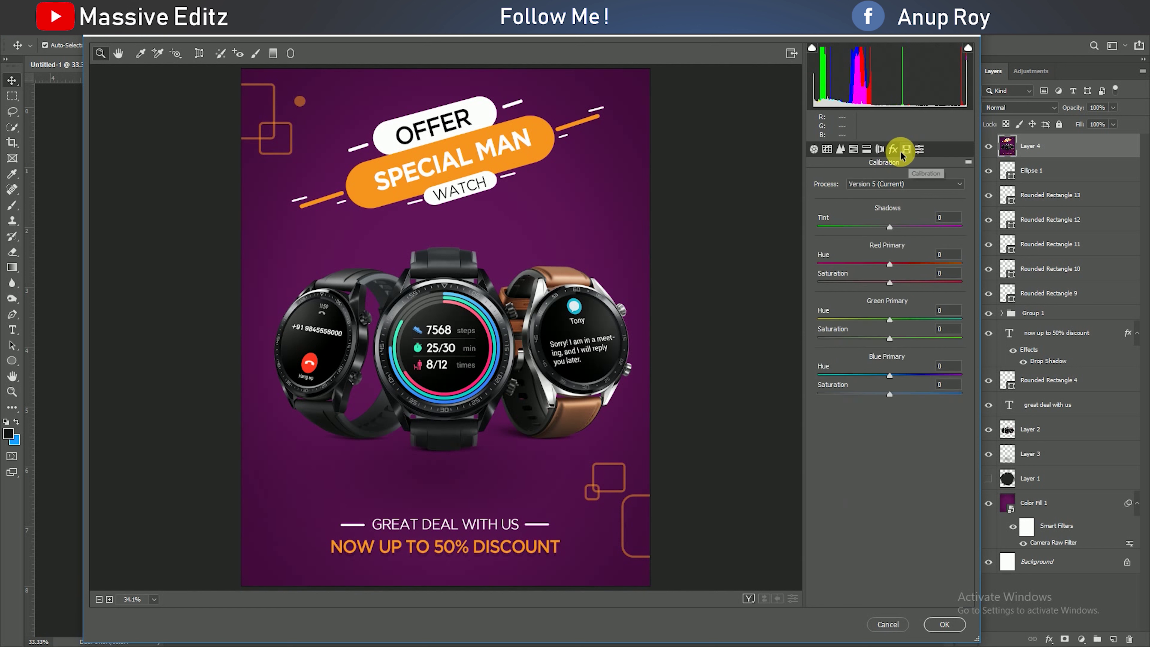
pyautogui.moveTo(890, 304); pyautogui.dragTo(886, 314)
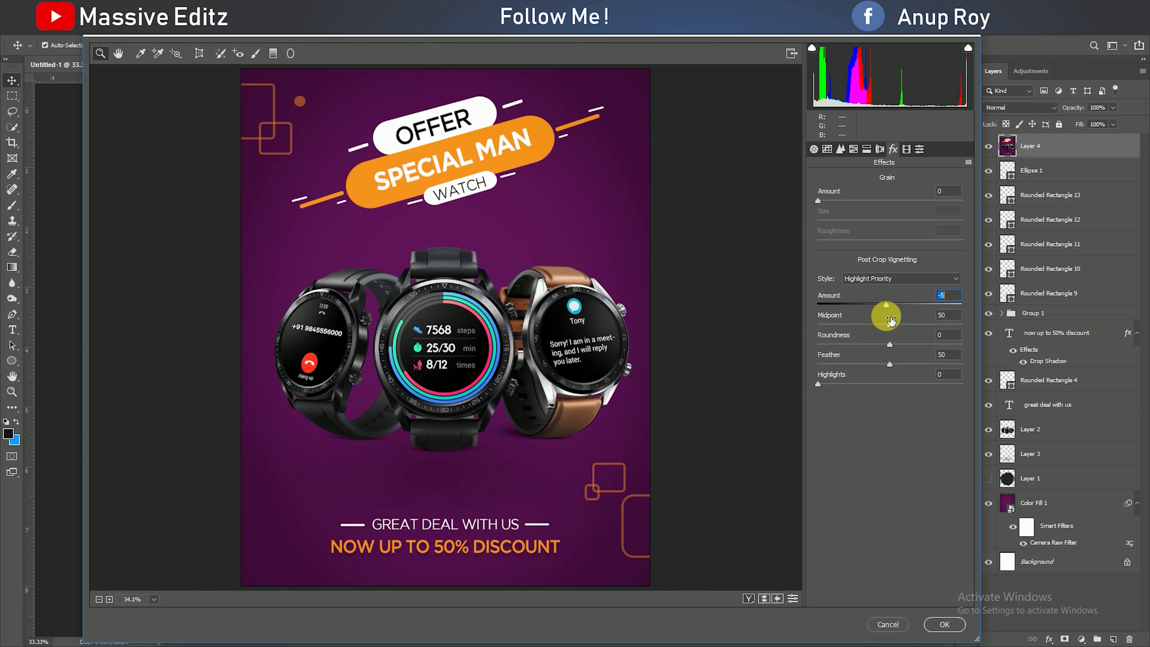
# - Raise Contrast to +14 and Highlights to +21, then apply the Camera Raw filter
pyautogui.click(814, 149)
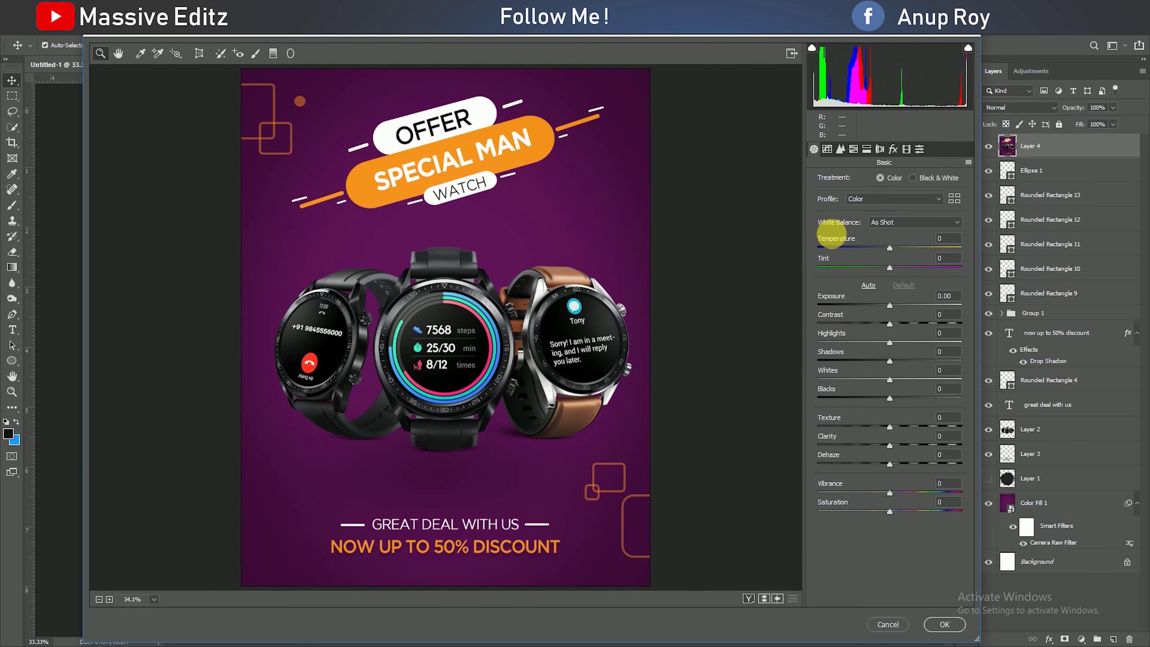
pyautogui.moveTo(892, 326); pyautogui.dragTo(902, 330)
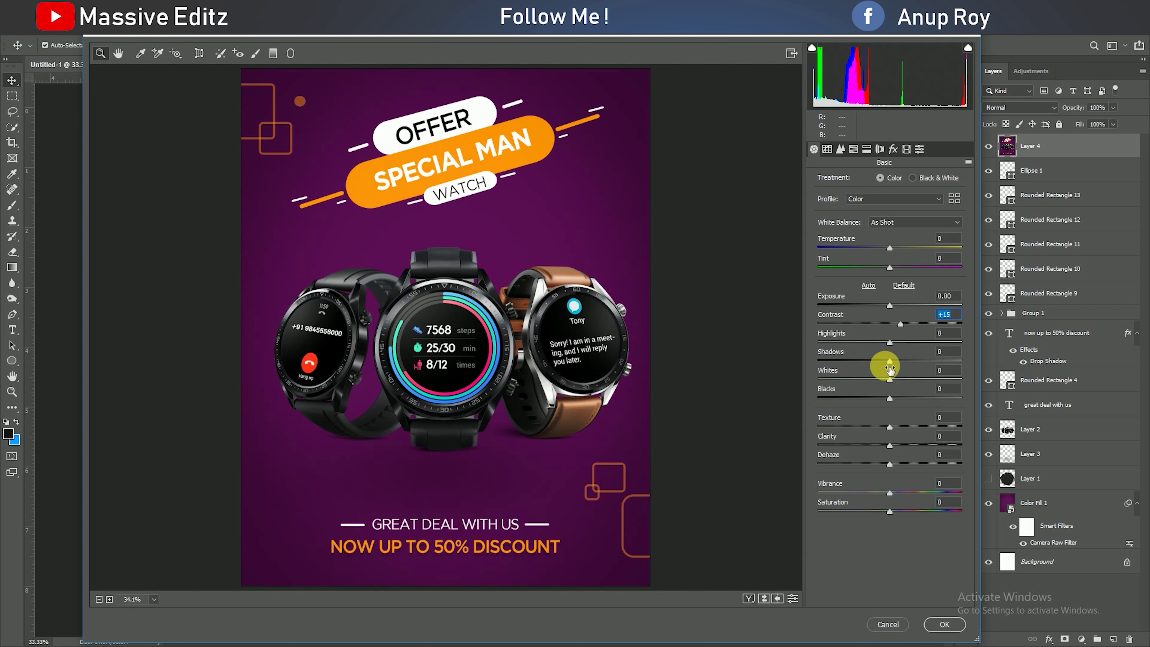
pyautogui.moveTo(891, 347); pyautogui.dragTo(909, 348)
pyautogui.click(944, 624)
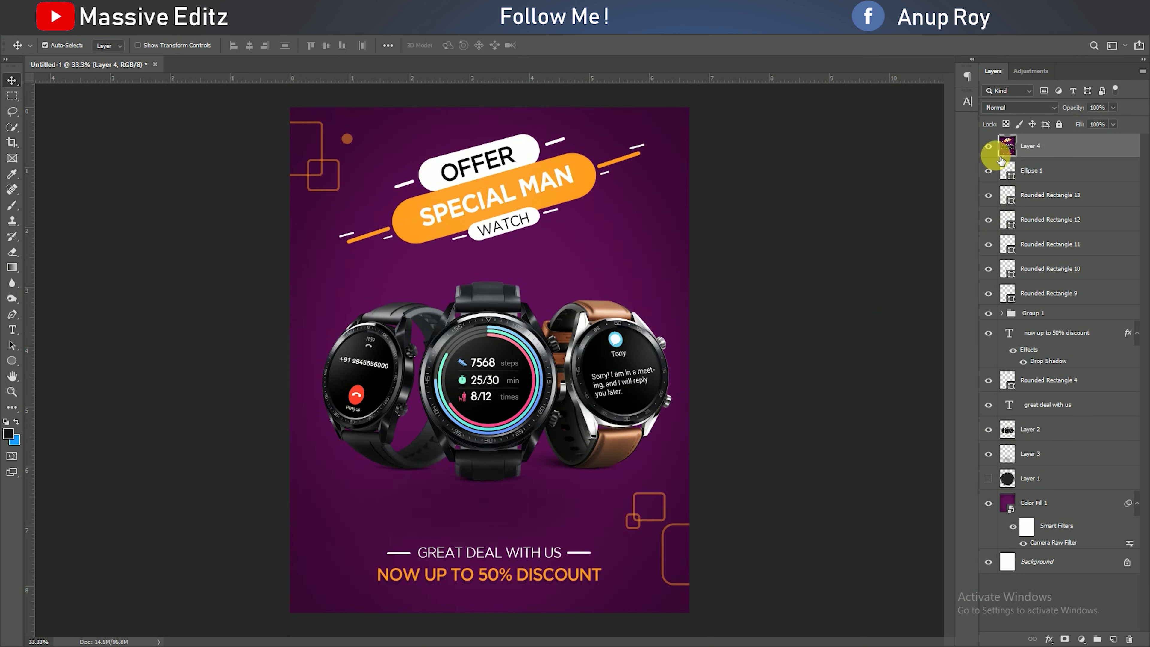